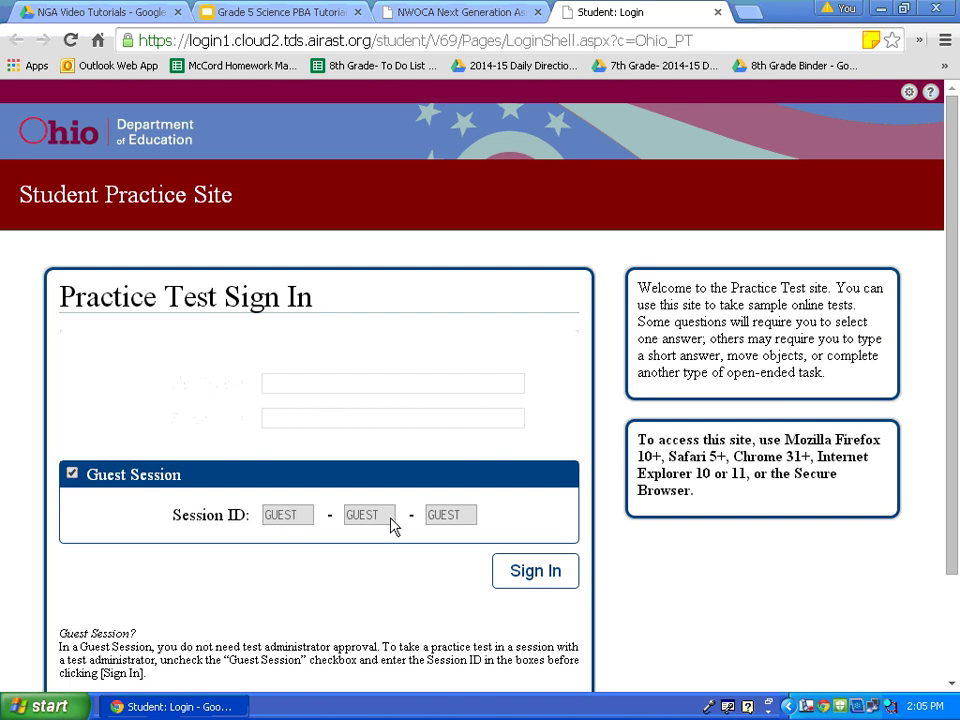
Step: Sign in to the practice site as a guest and confirm the student information with grade level 5
{"action": "left_click", "coordinate": [549, 570]}
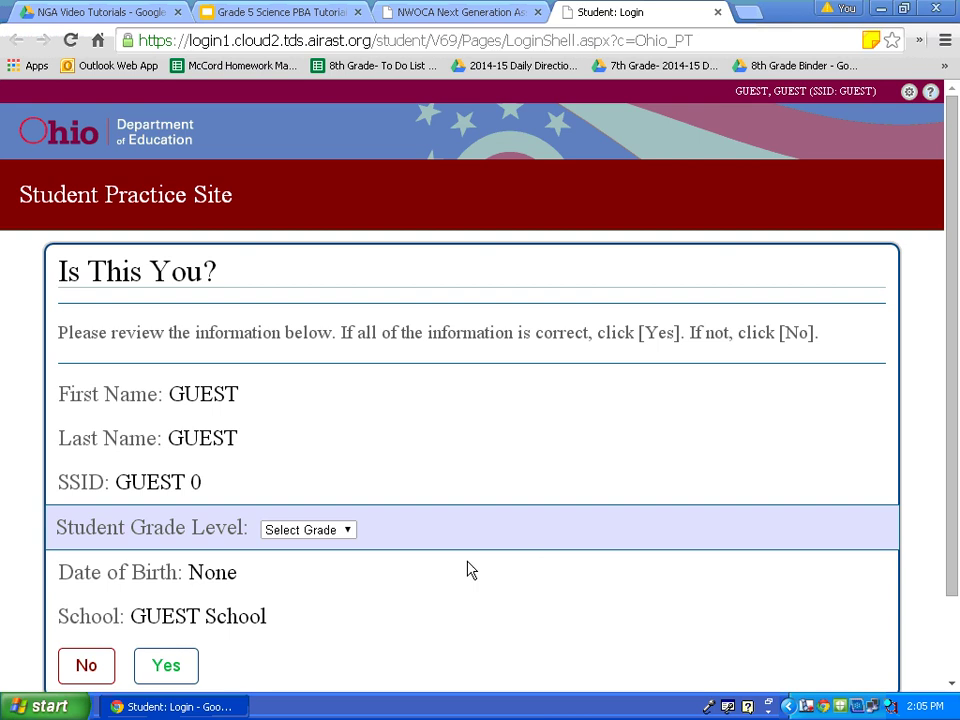
{"action": "left_click", "coordinate": [356, 536]}
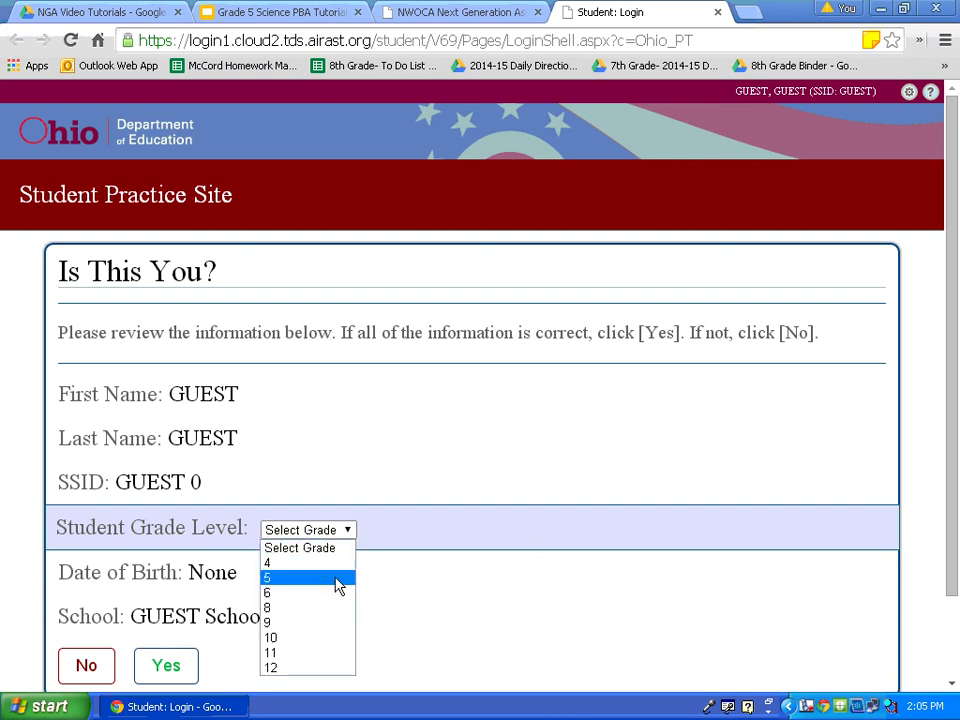
{"action": "left_click", "coordinate": [336, 578]}
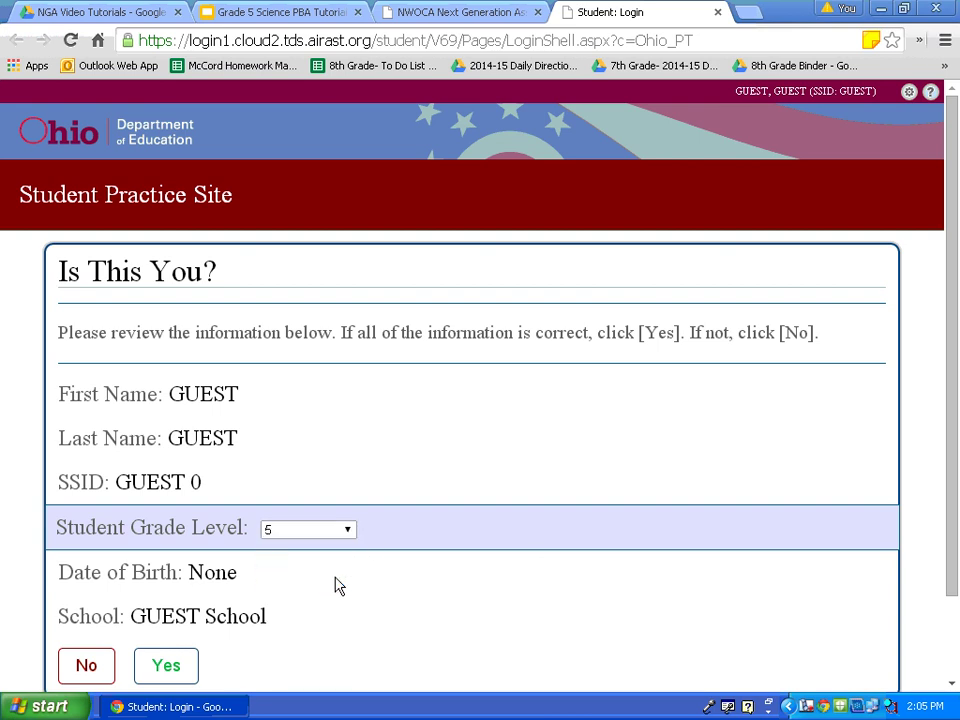
{"action": "left_click", "coordinate": [167, 666]}
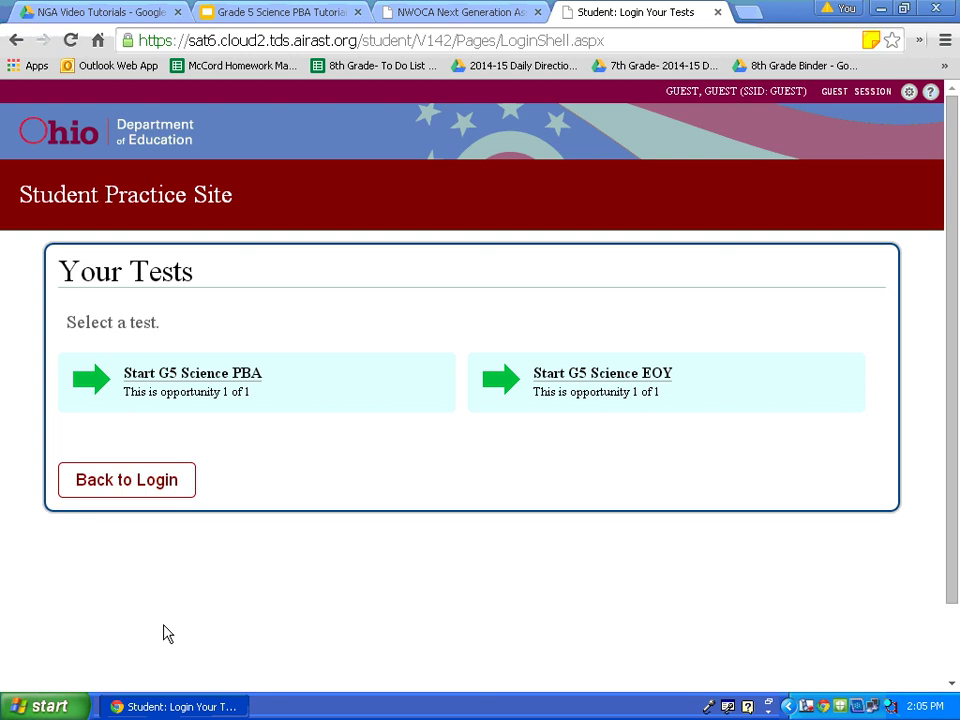
Step: Select the G5 Science PBA test and accept its settings with Masking On, no default zoom and Black on White colors
{"action": "left_click", "coordinate": [289, 395]}
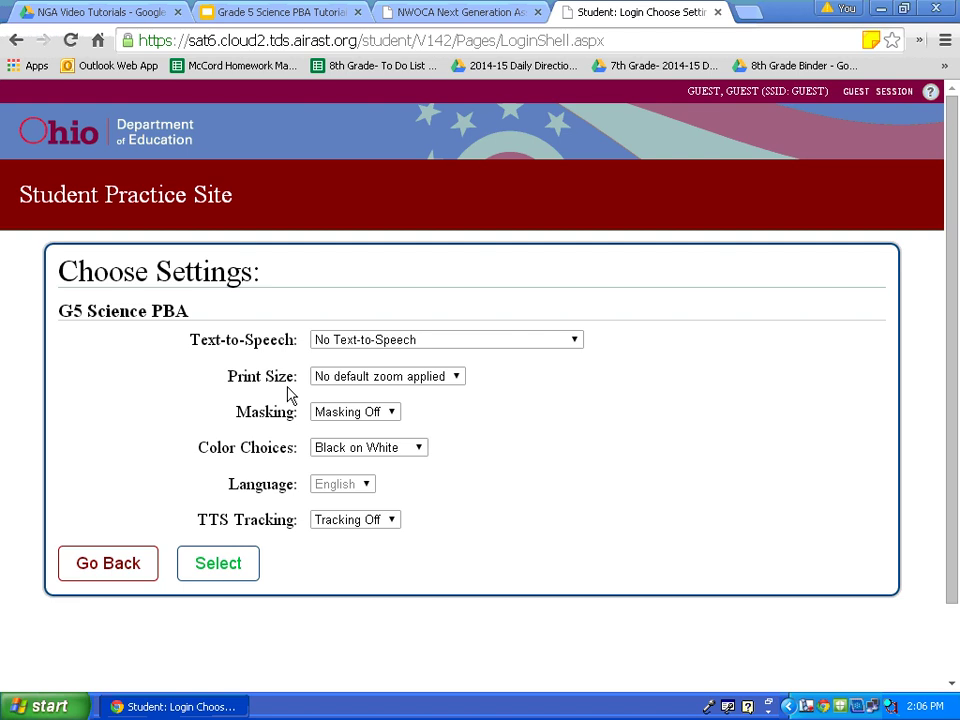
{"action": "left_click", "coordinate": [457, 378]}
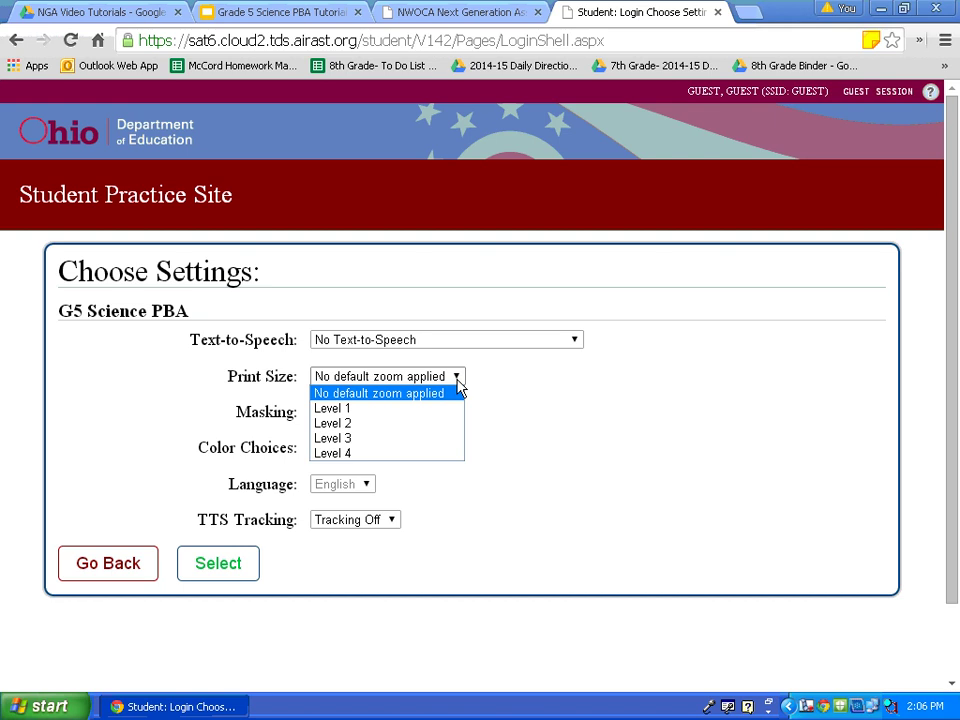
{"action": "left_click", "coordinate": [456, 384]}
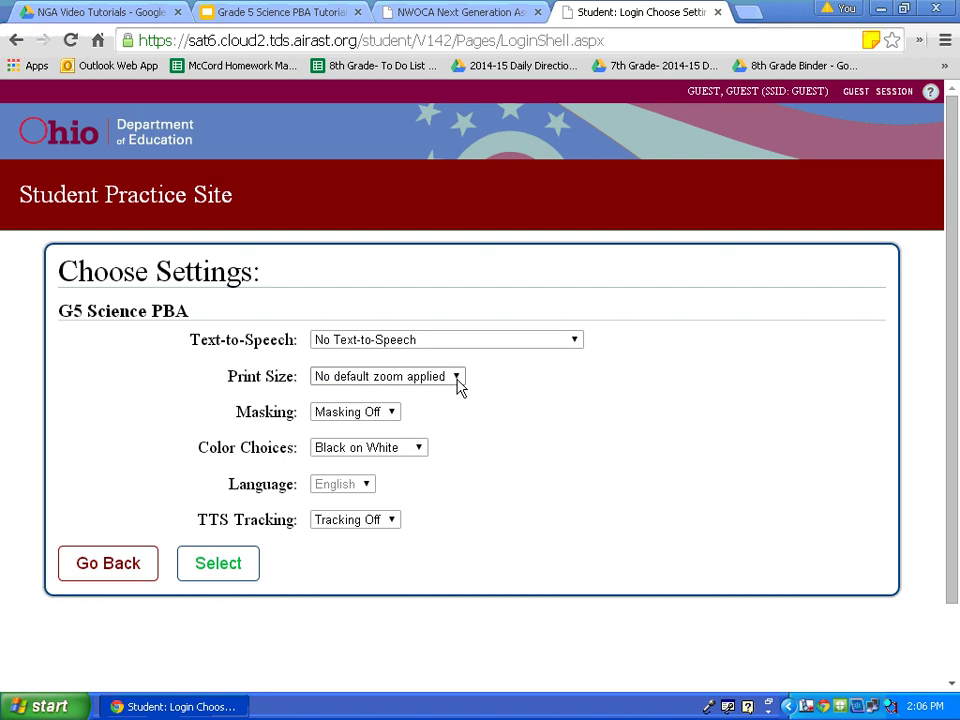
{"action": "left_click", "coordinate": [394, 416]}
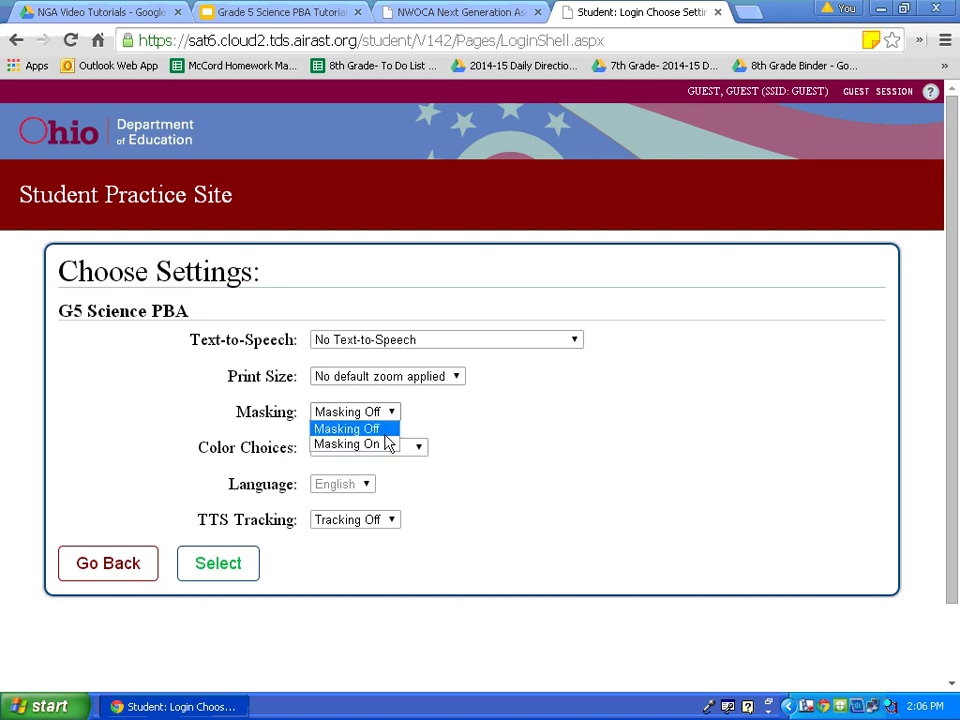
{"action": "left_click", "coordinate": [388, 444]}
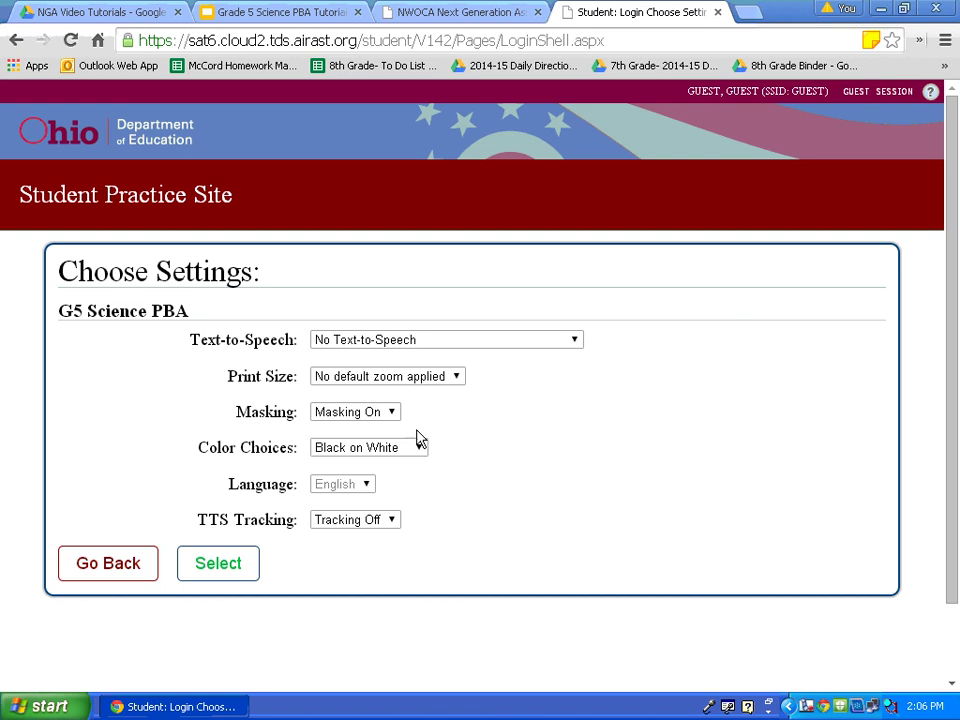
{"action": "left_click", "coordinate": [419, 452]}
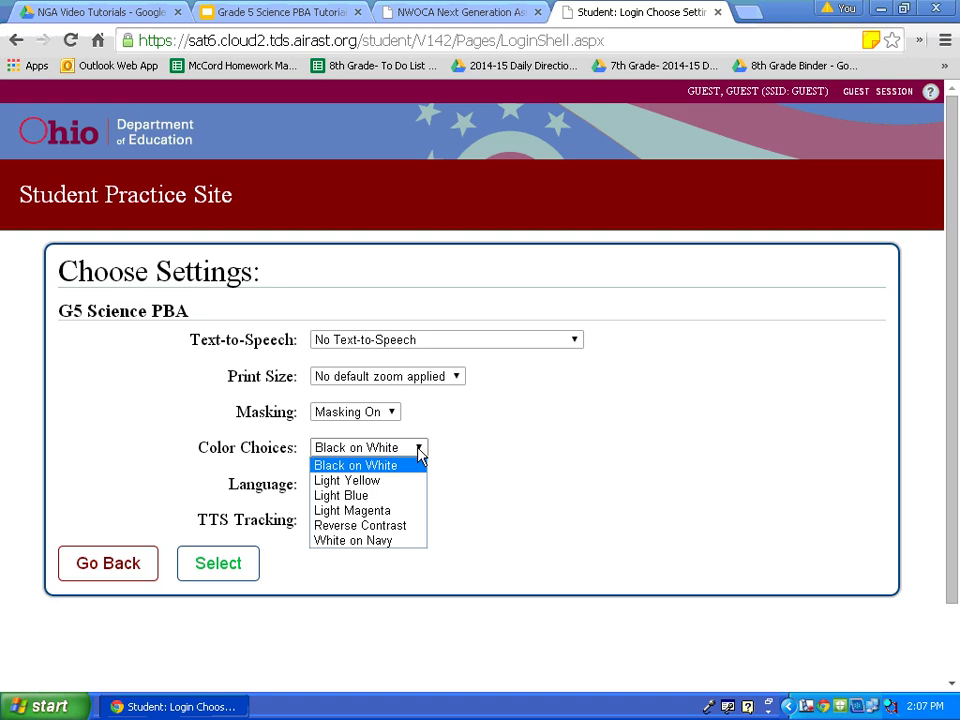
{"action": "left_click", "coordinate": [416, 465]}
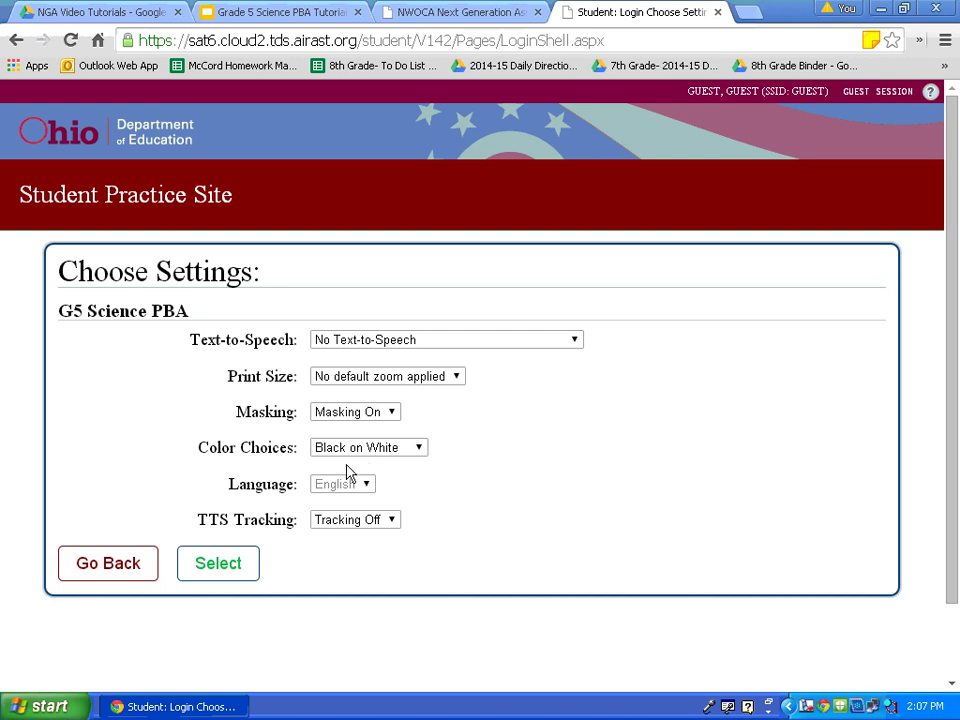
{"action": "left_click", "coordinate": [238, 565]}
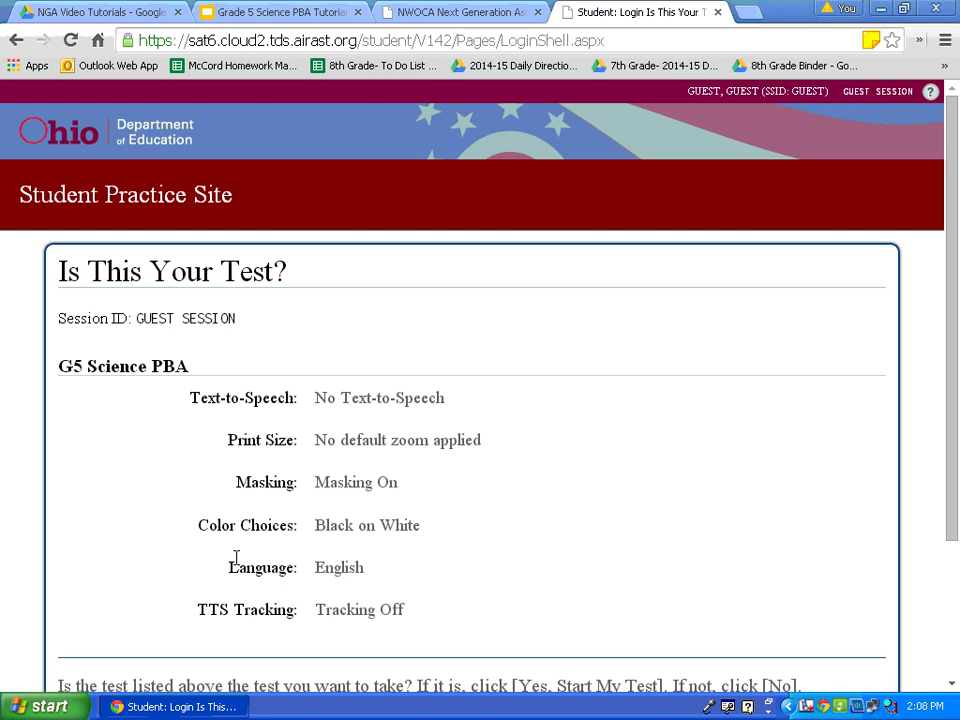
Step: Review and confirm the G5 Science PBA test settings, and begin the test from the instructions page
{"action": "scroll", "coordinate": [236, 558], "scroll_direction": "down", "scroll_amount": 3}
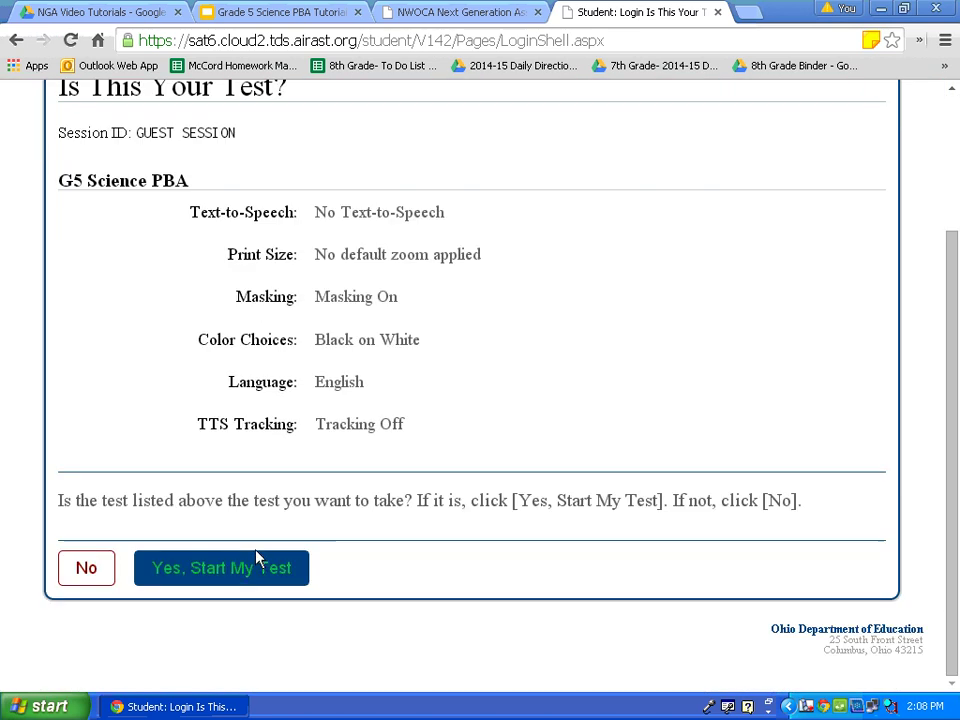
{"action": "scroll", "coordinate": [257, 556], "scroll_direction": "up", "scroll_amount": 3}
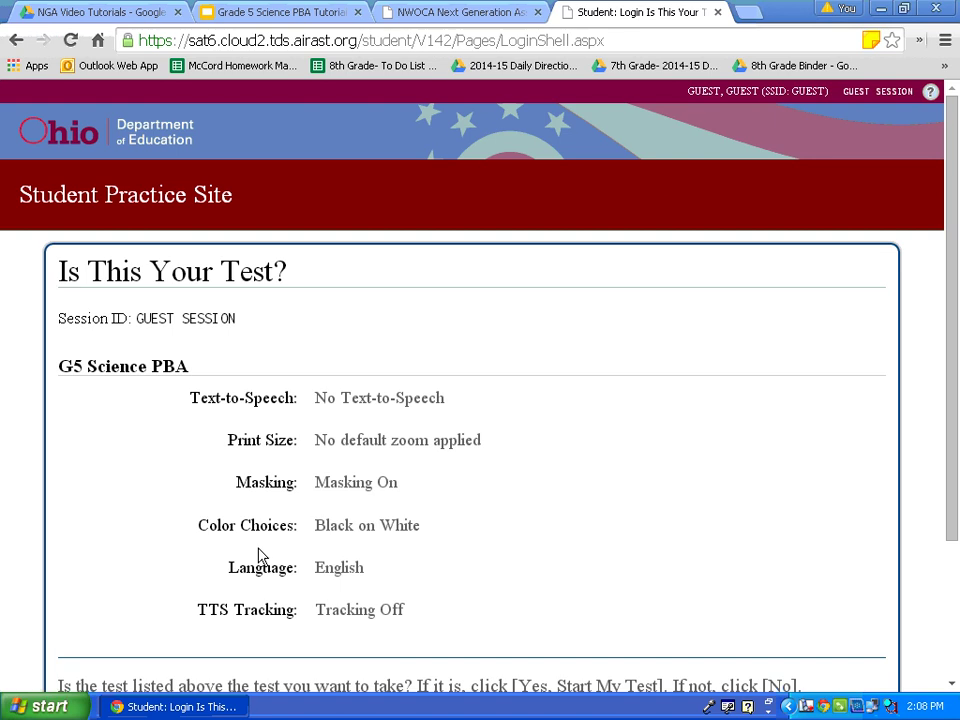
{"action": "scroll", "coordinate": [258, 555], "scroll_direction": "down", "scroll_amount": 3}
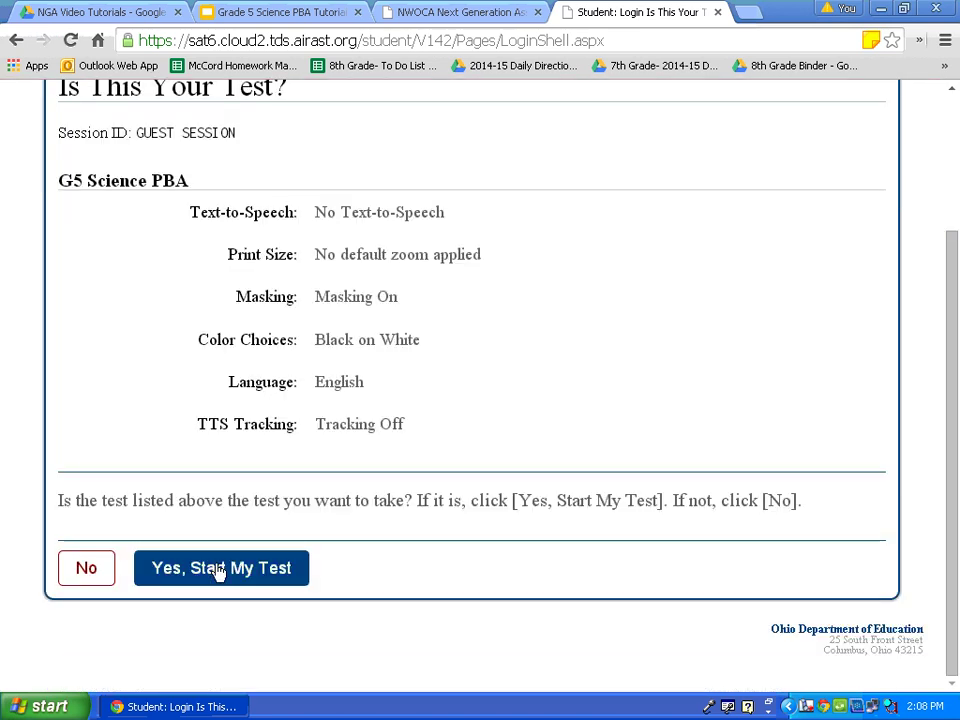
{"action": "left_click", "coordinate": [218, 568]}
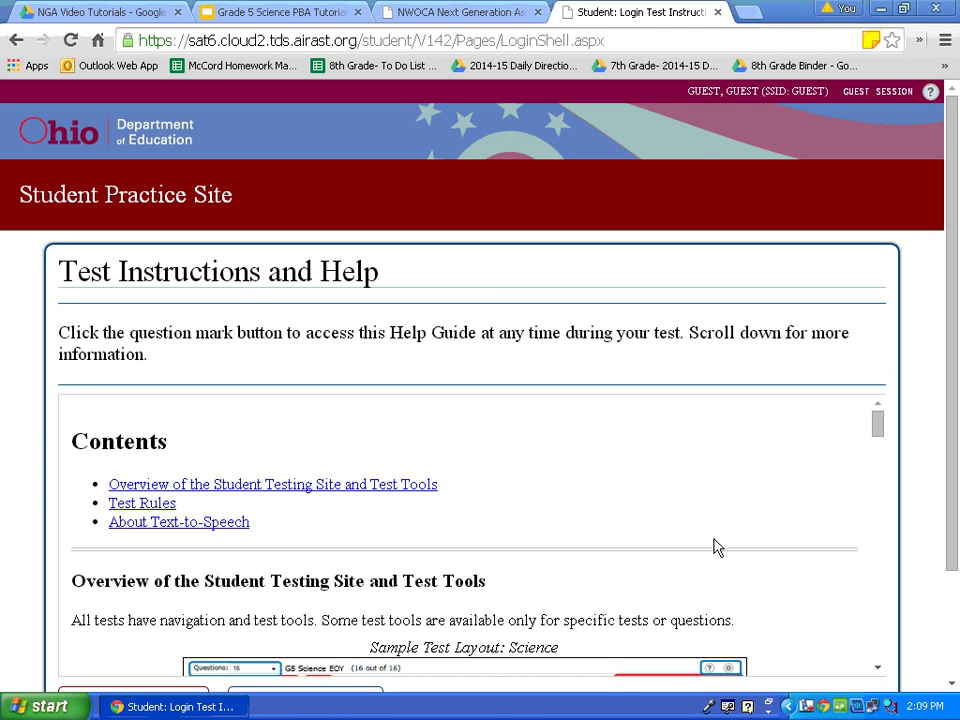
{"action": "scroll", "coordinate": [910, 519], "scroll_direction": "down", "scroll_amount": 3}
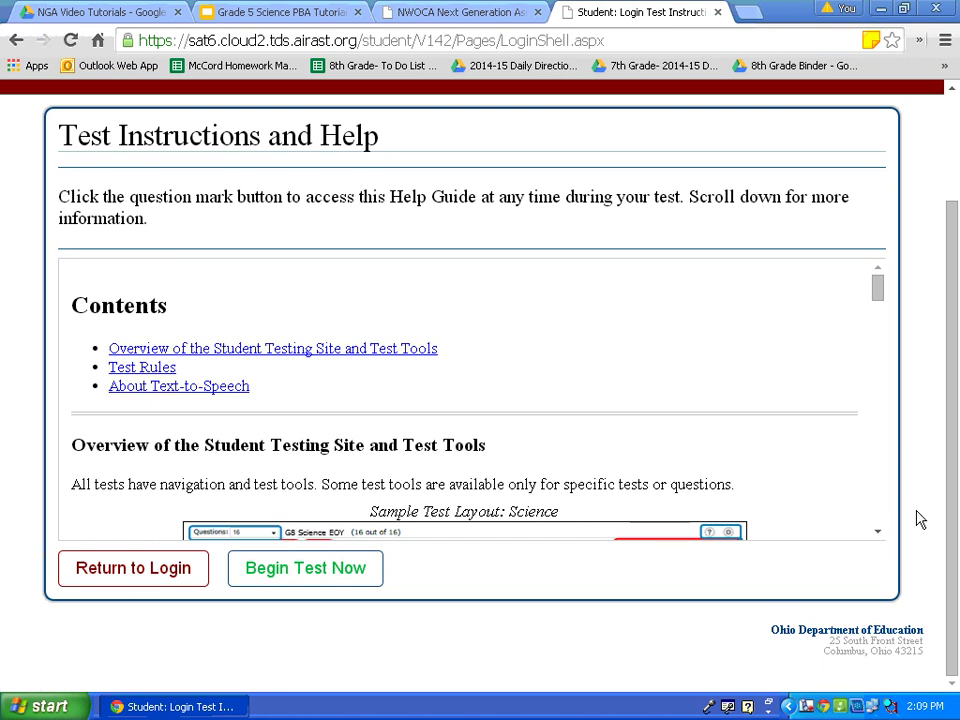
{"action": "left_click", "coordinate": [358, 576]}
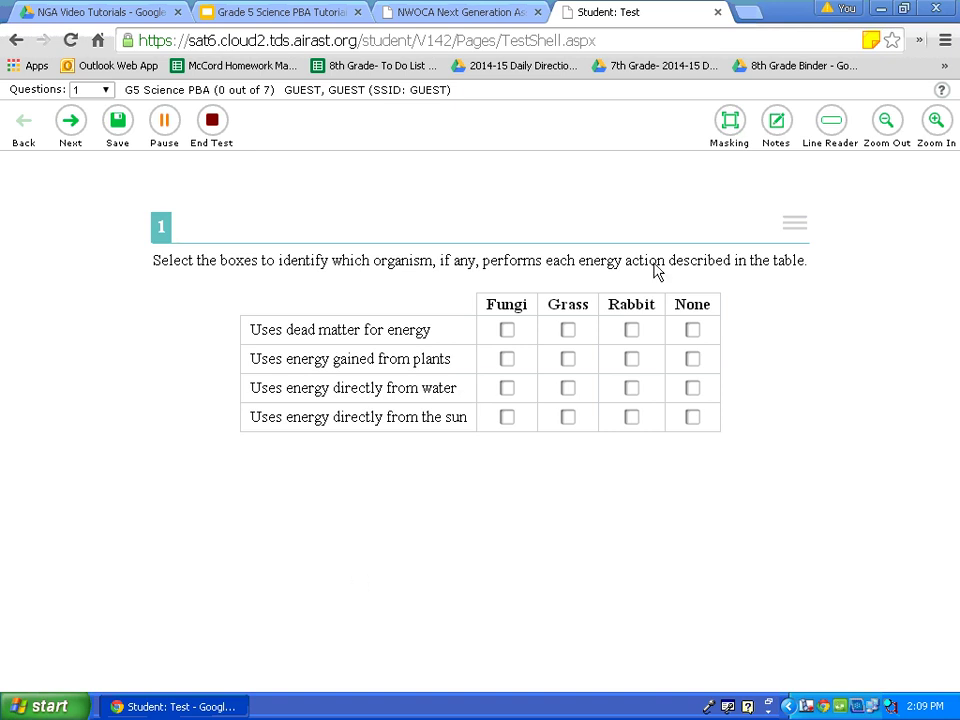
Step: Open the Help Guide during the test, read through the global and context menu tool descriptions, and close it
{"action": "left_click", "coordinate": [943, 93]}
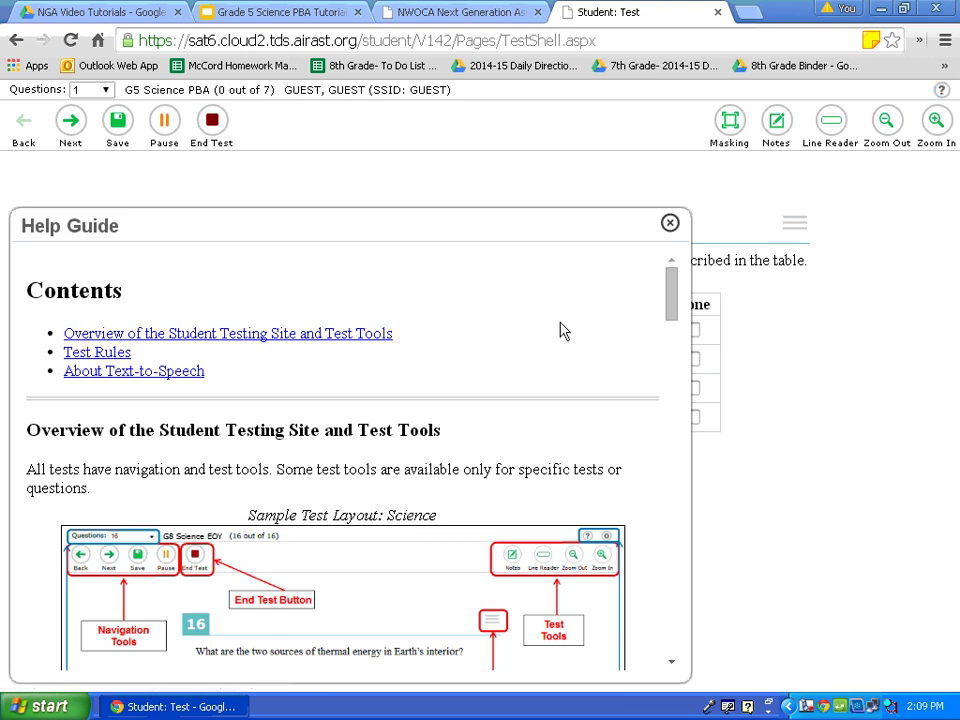
{"action": "scroll", "coordinate": [521, 384], "scroll_direction": "down", "scroll_amount": 2}
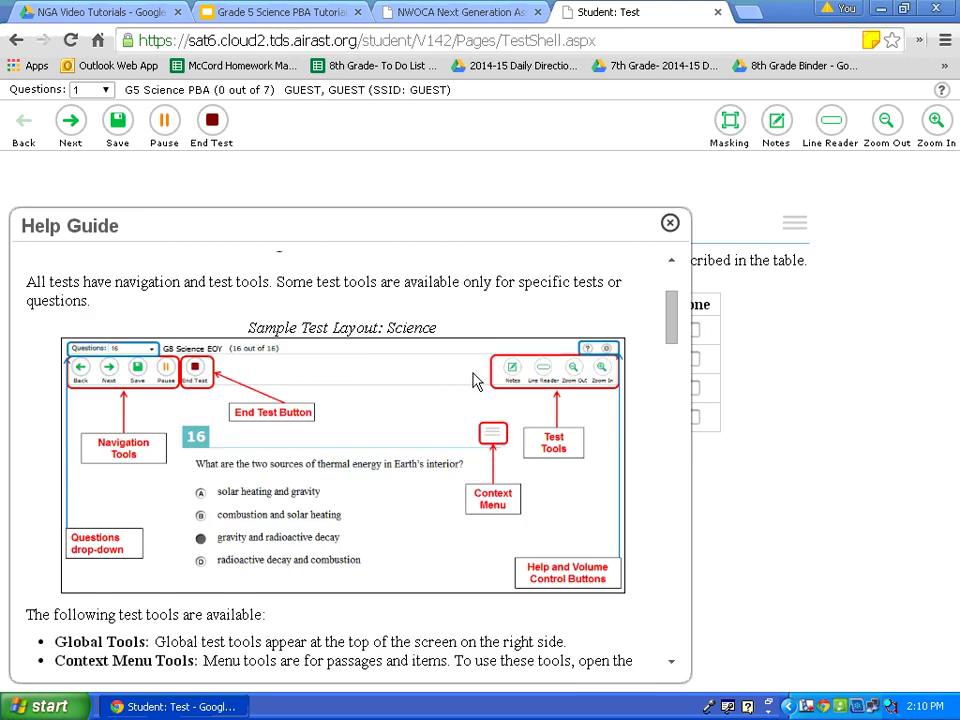
{"action": "scroll", "coordinate": [476, 381], "scroll_direction": "down", "scroll_amount": 4}
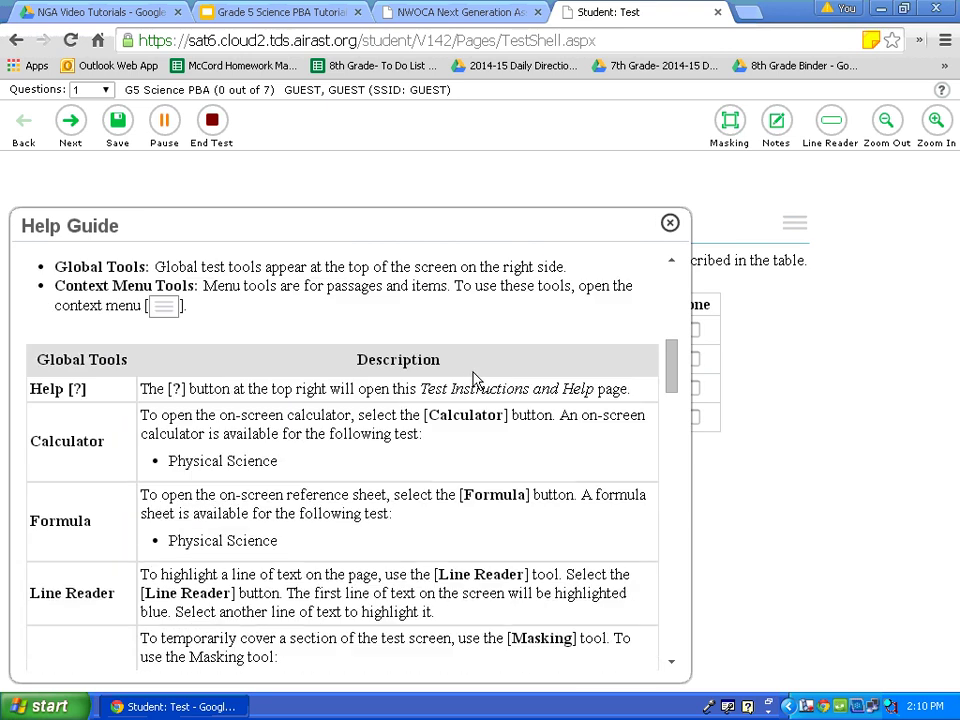
{"action": "scroll", "coordinate": [467, 378], "scroll_direction": "down", "scroll_amount": 2}
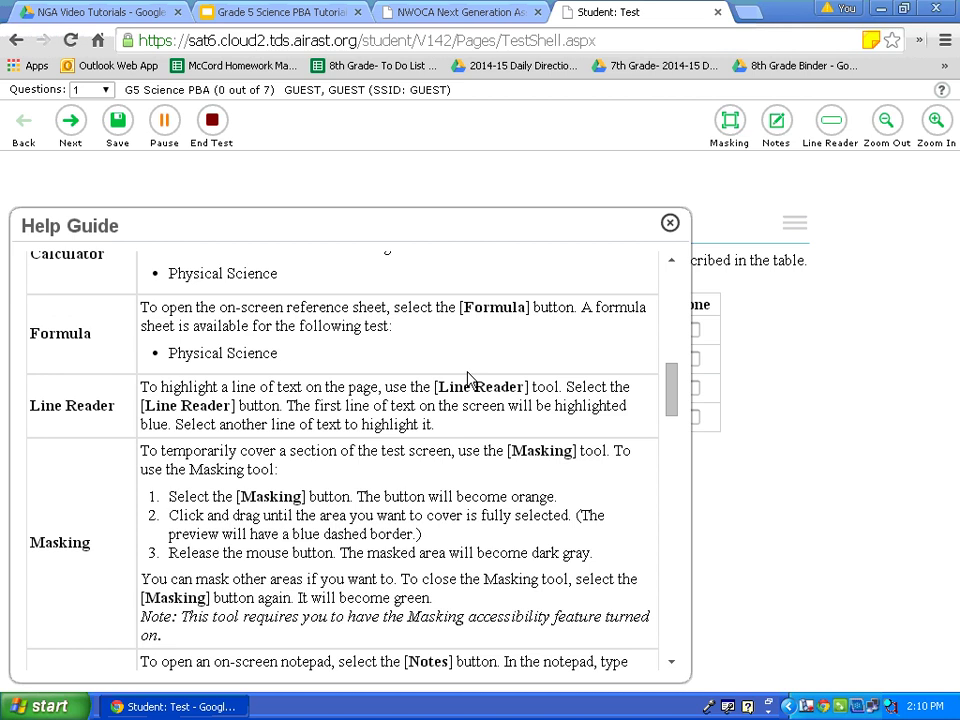
{"action": "scroll", "coordinate": [467, 378], "scroll_direction": "down", "scroll_amount": 3}
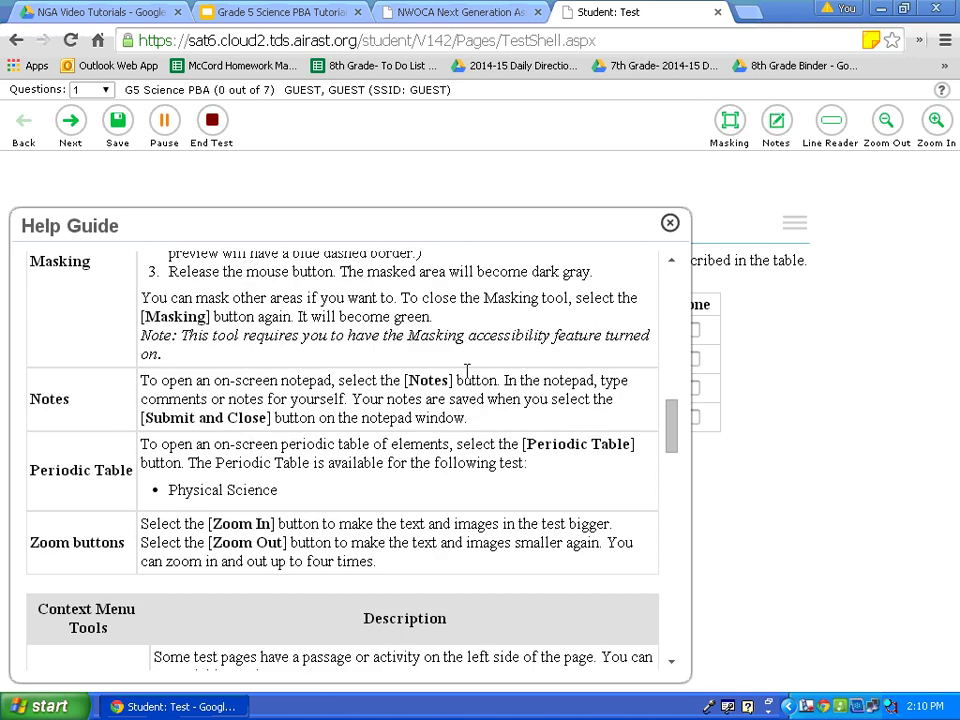
{"action": "scroll", "coordinate": [467, 375], "scroll_direction": "down", "scroll_amount": 2}
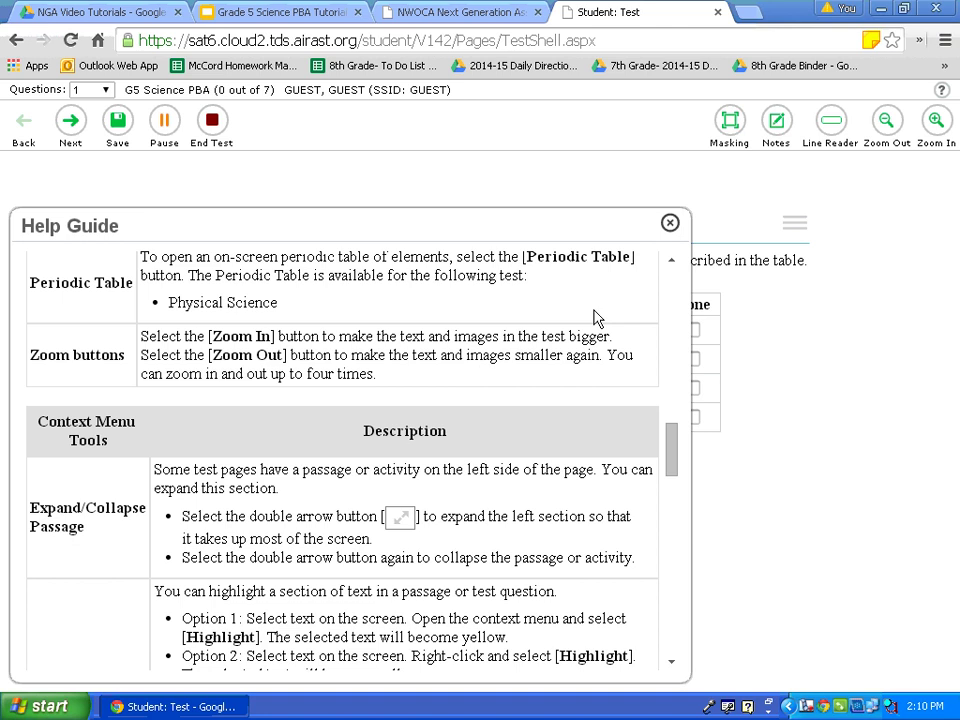
{"action": "left_click", "coordinate": [670, 224]}
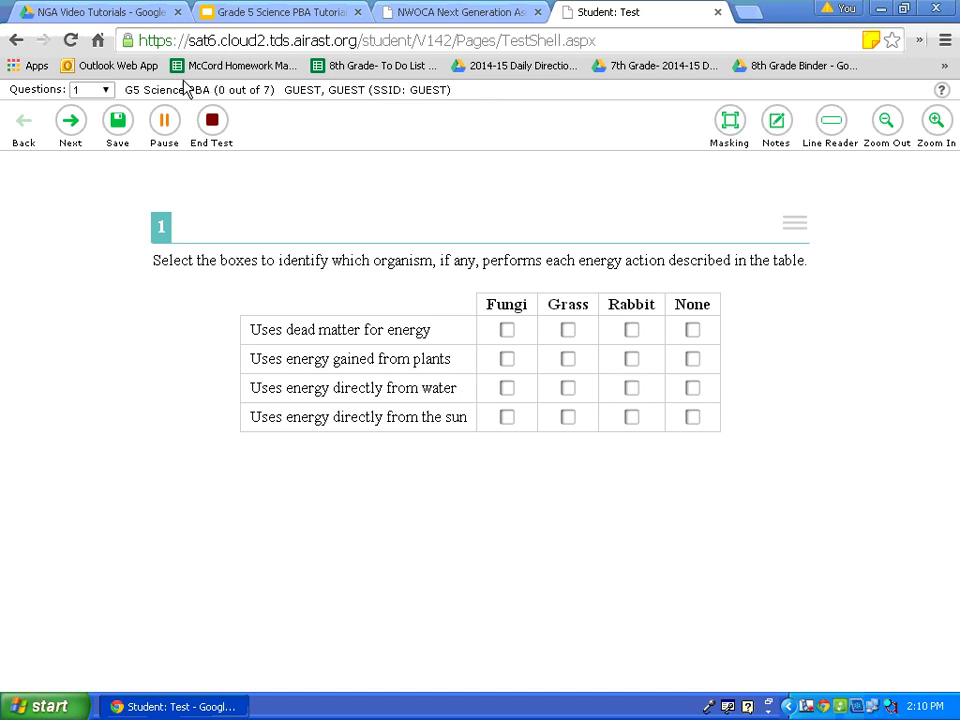
Step: Jump directly to question 3 using the question list and return to question 1 the same way
{"action": "left_click", "coordinate": [106, 91]}
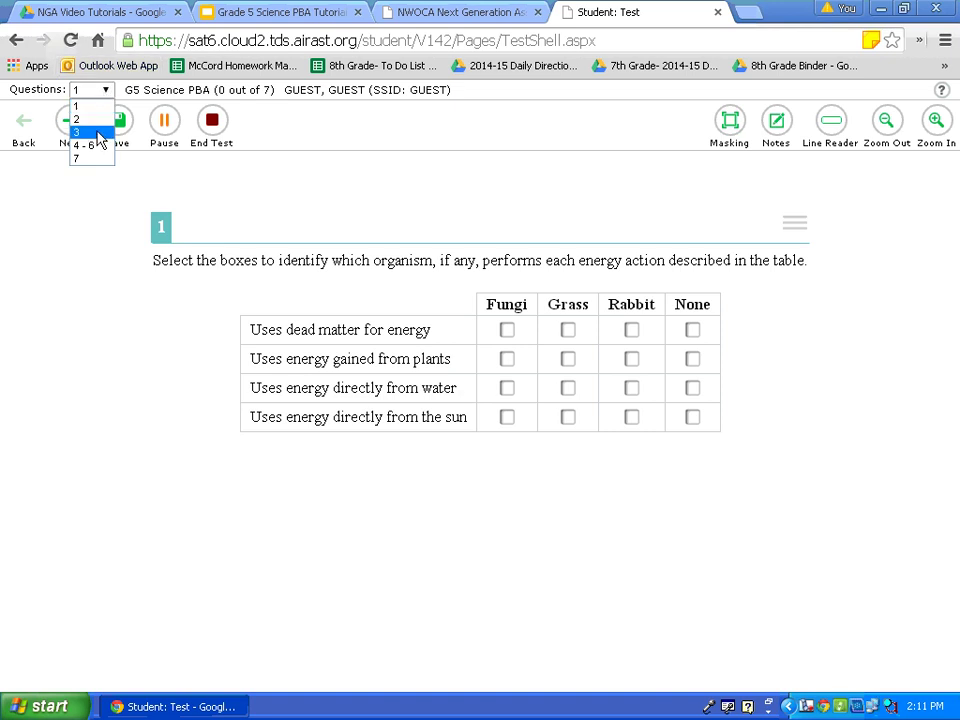
{"action": "left_click", "coordinate": [98, 133]}
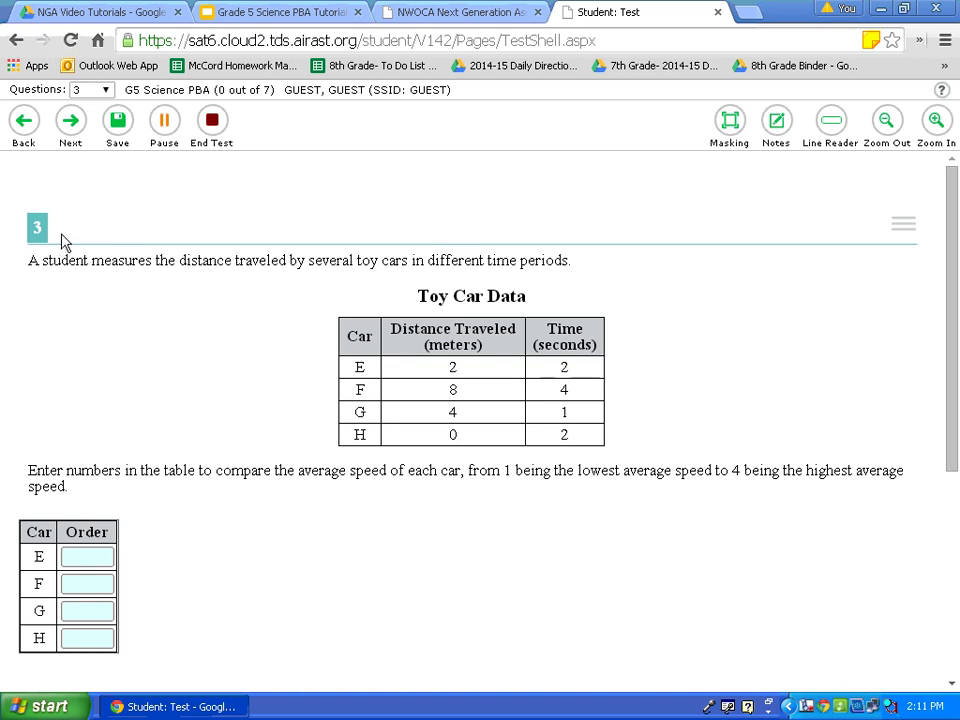
{"action": "left_click", "coordinate": [106, 91]}
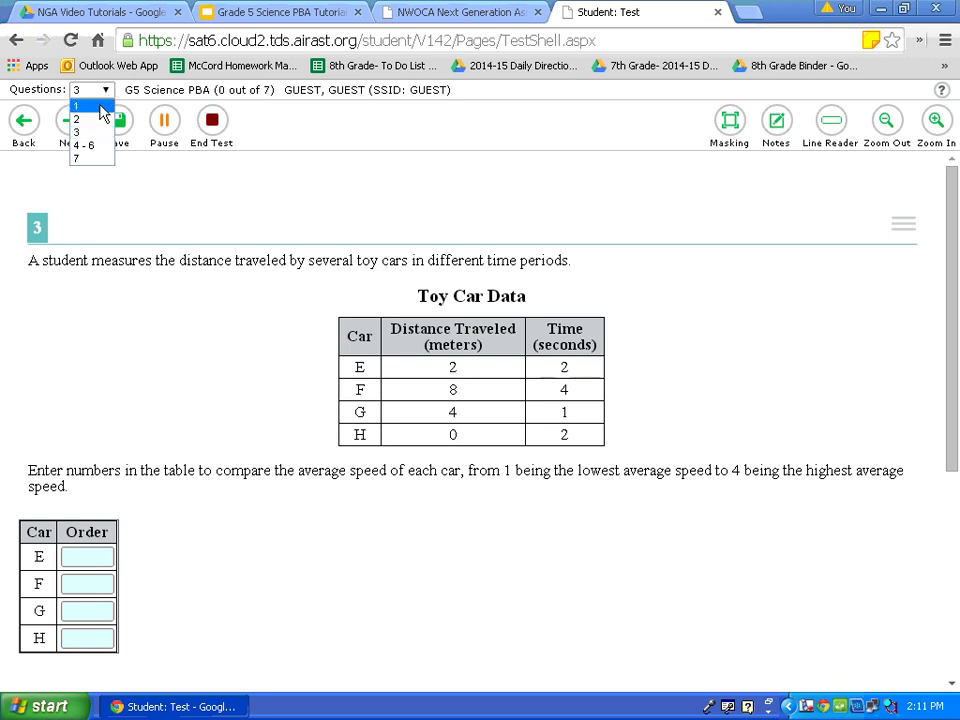
{"action": "left_click", "coordinate": [98, 106]}
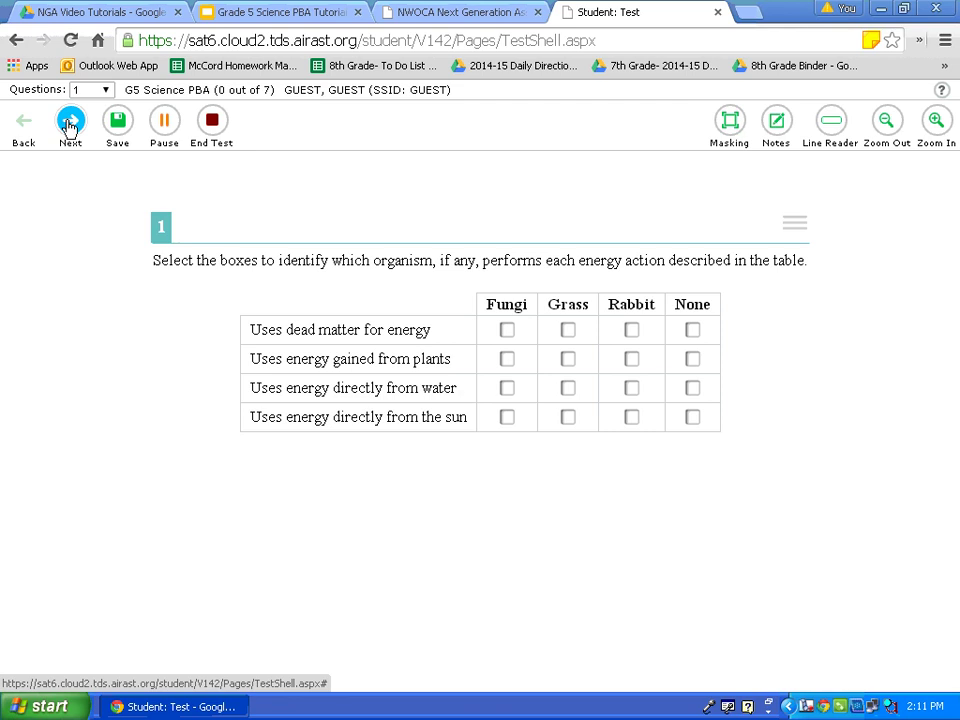
Step: Advance one question at a time from question 1 to question 3, and go back one by one to question 1
{"action": "left_click", "coordinate": [72, 122]}
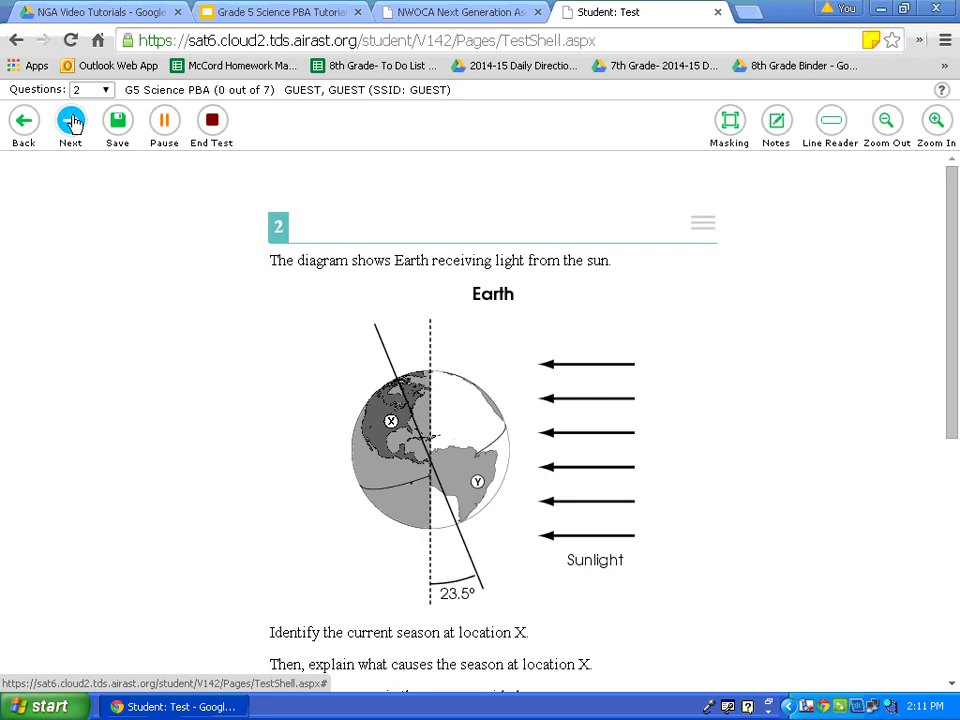
{"action": "left_click", "coordinate": [73, 123]}
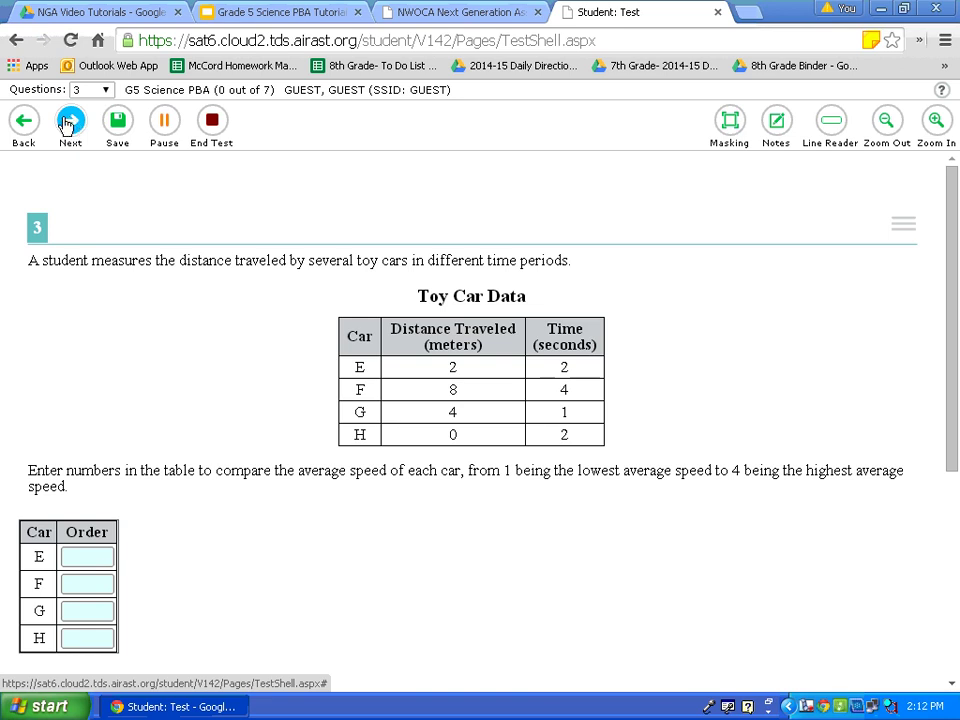
{"action": "left_click", "coordinate": [22, 122]}
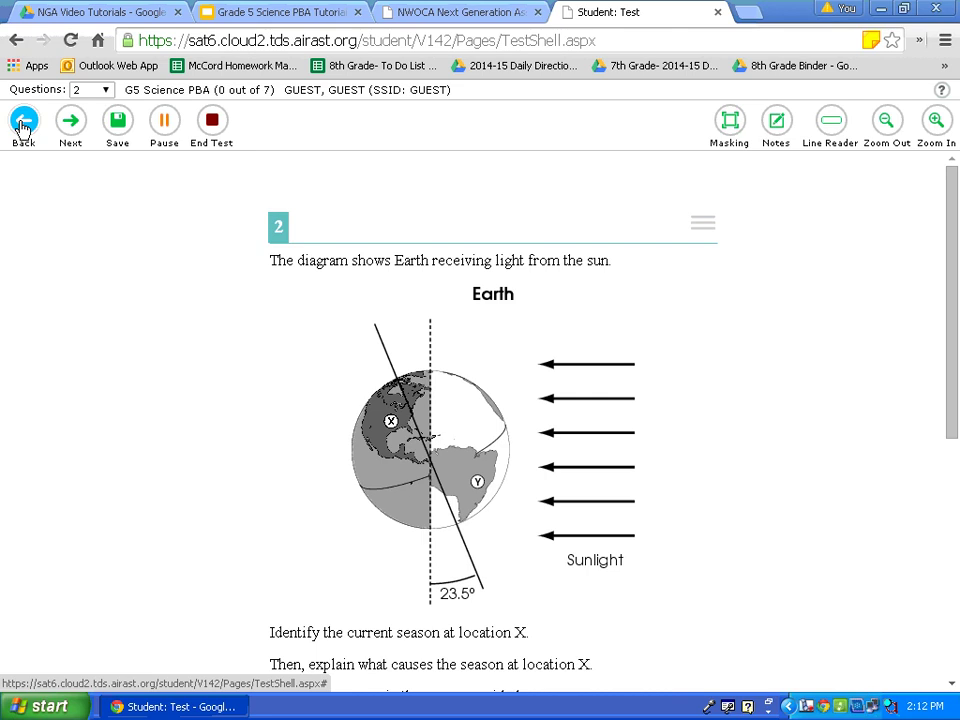
{"action": "left_click", "coordinate": [22, 124]}
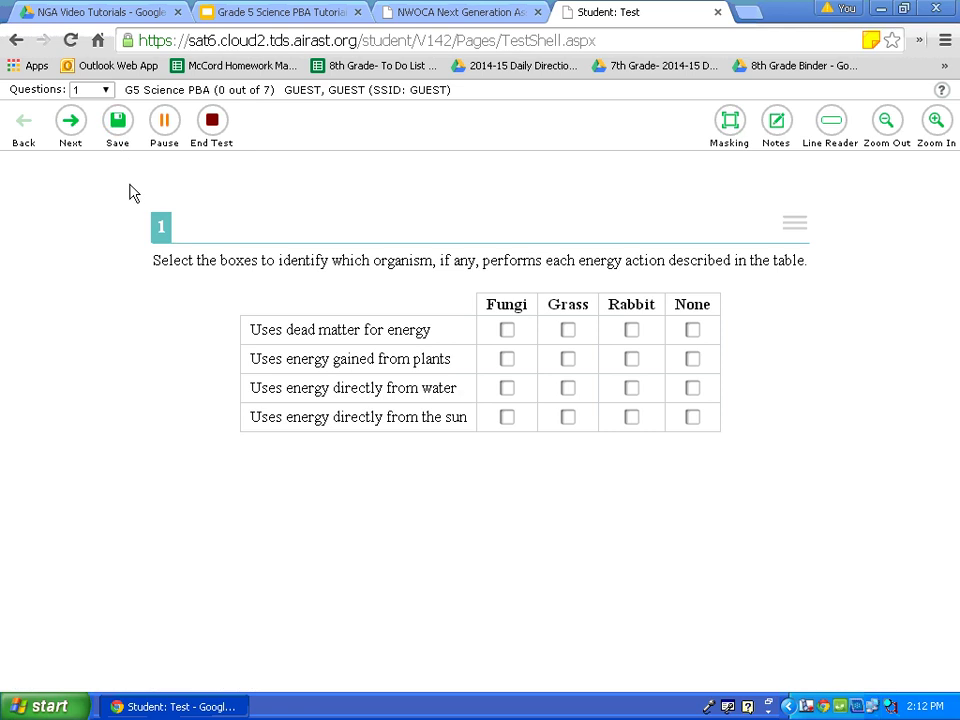
Step: Request a pause of the test and decline the confirmation to stay on question 1
{"action": "left_click", "coordinate": [166, 122]}
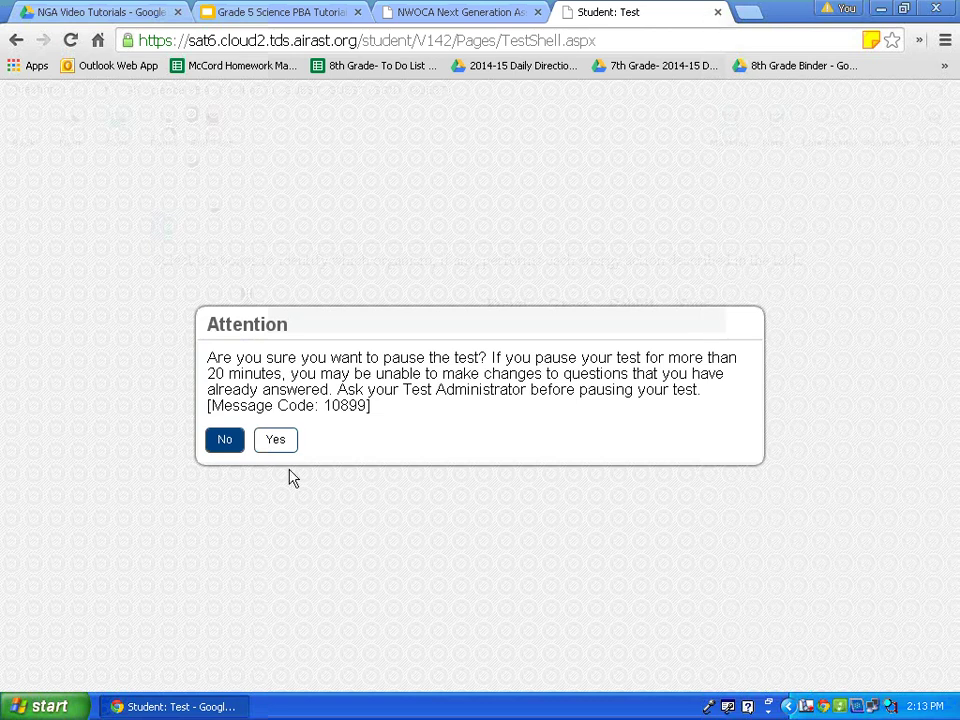
{"action": "left_click", "coordinate": [226, 442]}
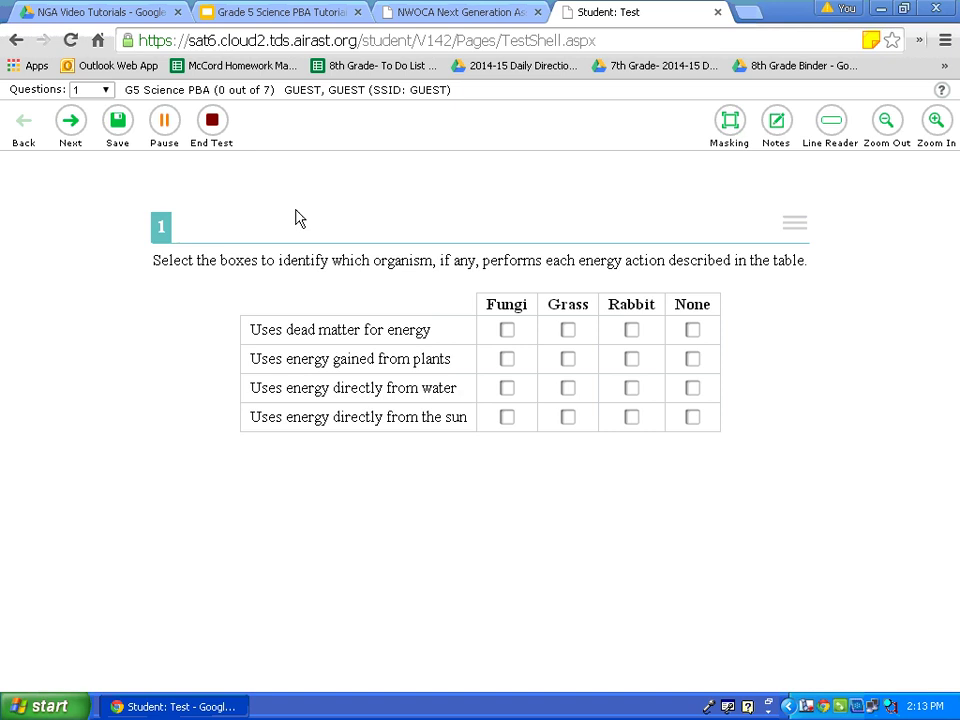
Step: Request to end the test and decline the confirmation to keep working on question 1
{"action": "left_click", "coordinate": [215, 123]}
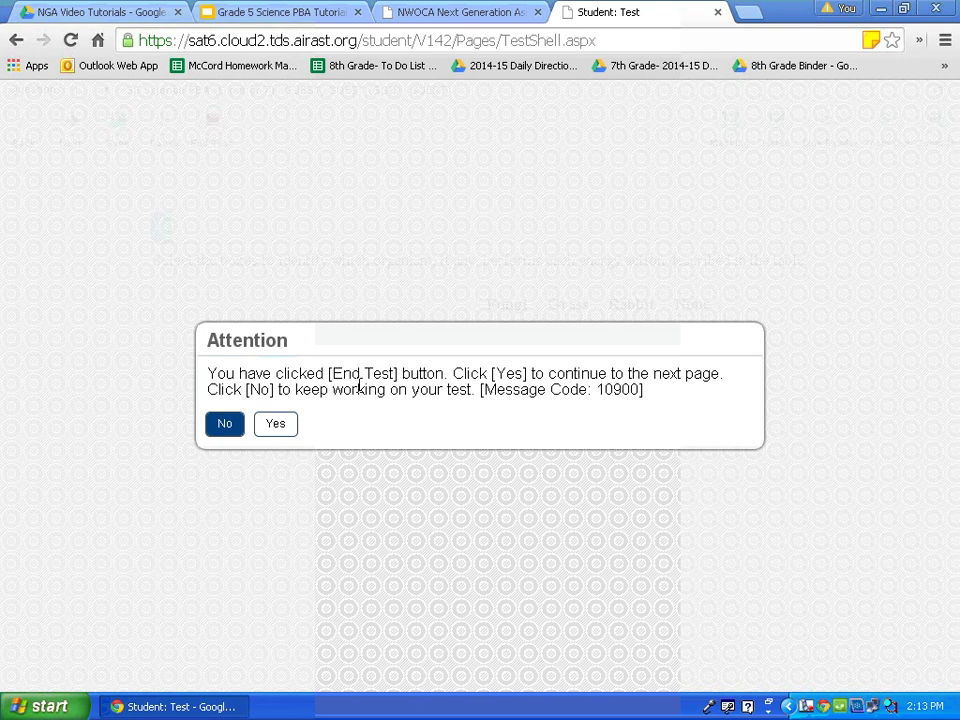
{"action": "left_click", "coordinate": [224, 426]}
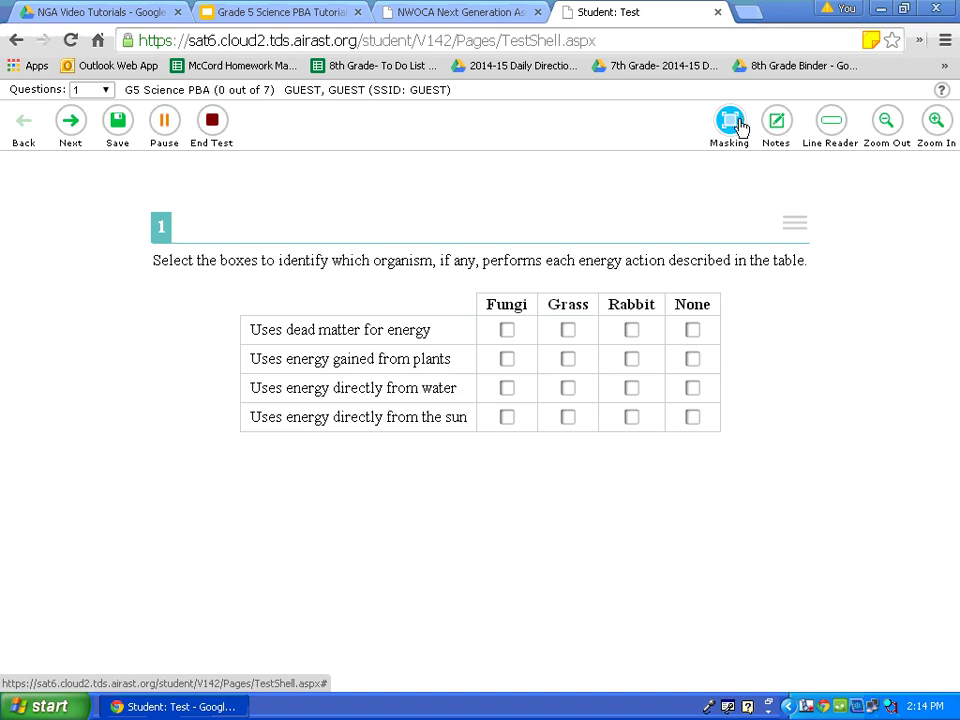
Step: Use Masking to cover the end, middle and beginning of question 1's instruction sentence, and turn the masking tool off
{"action": "left_click", "coordinate": [736, 128]}
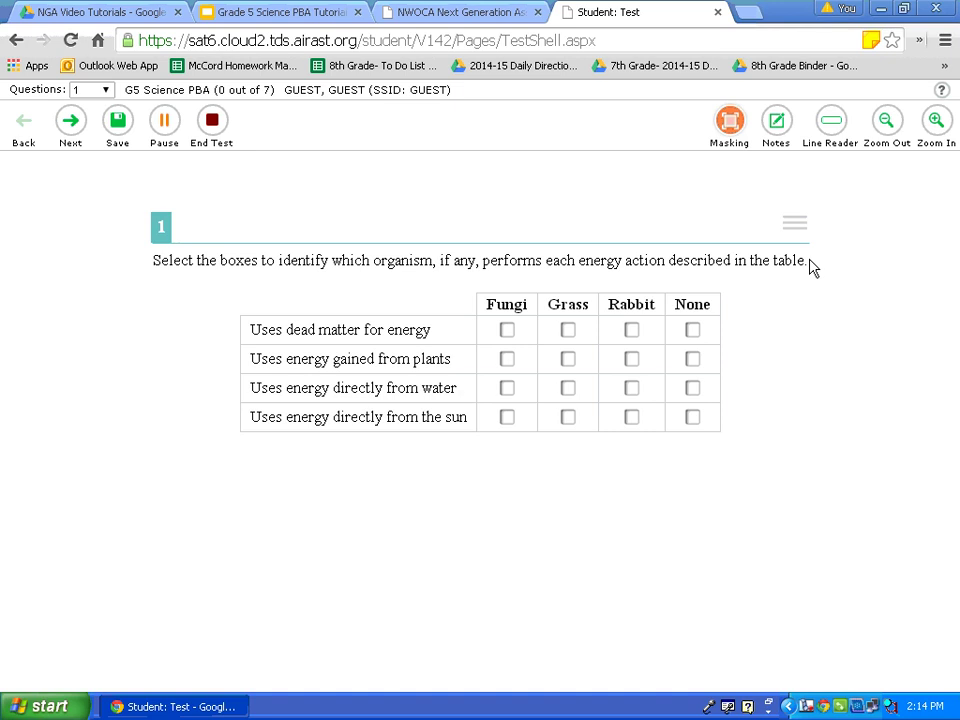
{"action": "left_click_drag", "start_coordinate": [815, 253], "coordinate": [652, 280]}
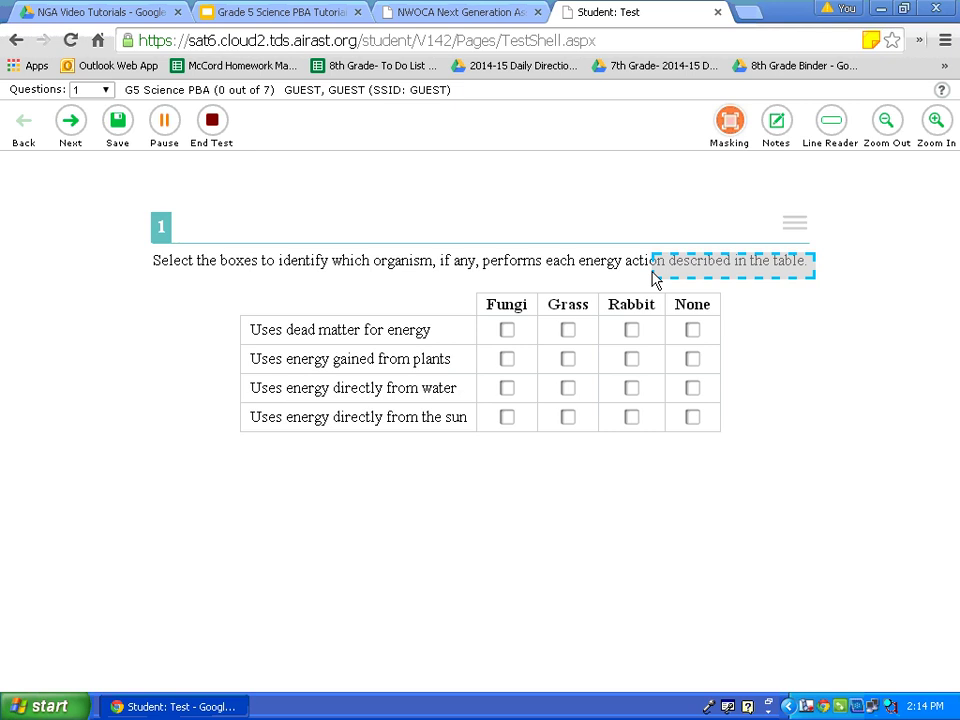
{"action": "left_click_drag", "start_coordinate": [652, 280], "coordinate": [652, 280]}
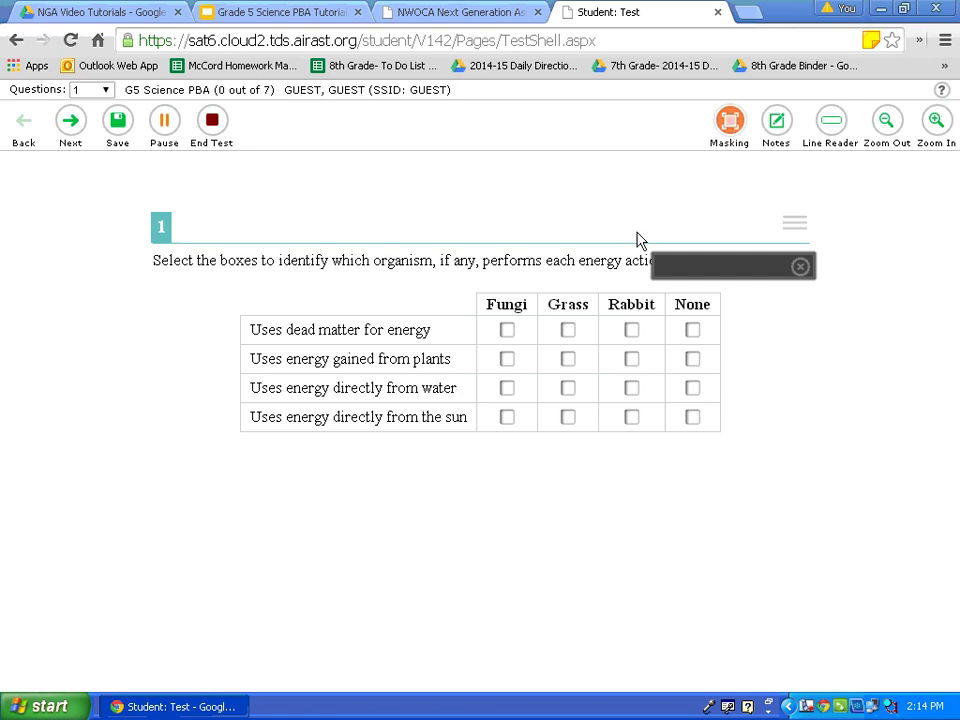
{"action": "left_click_drag", "start_coordinate": [521, 253], "coordinate": [350, 277]}
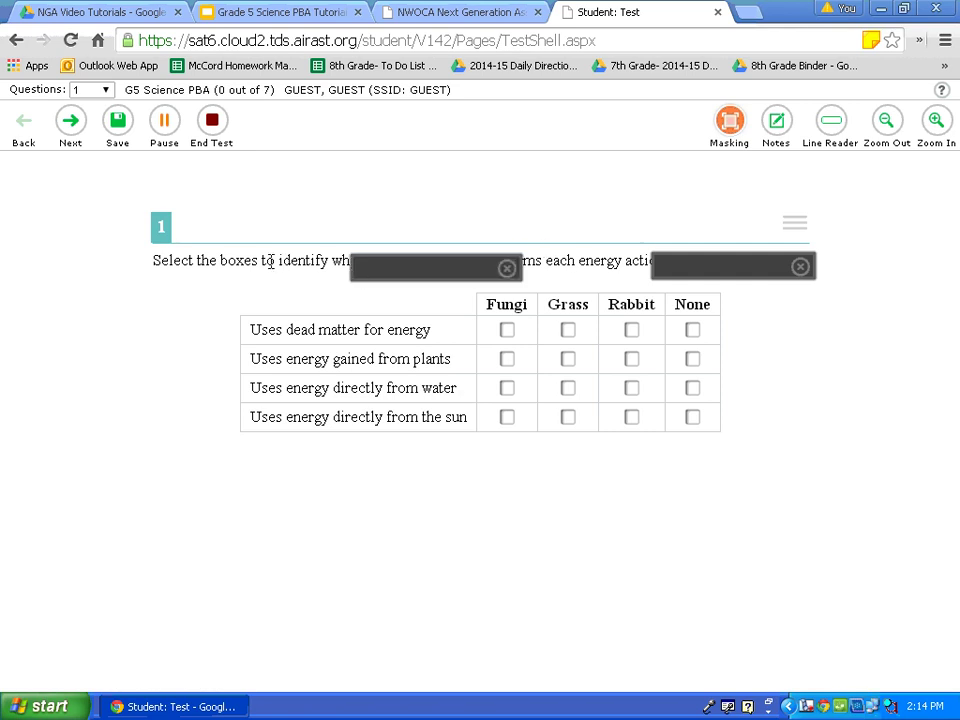
{"action": "left_click_drag", "start_coordinate": [281, 262], "coordinate": [140, 254]}
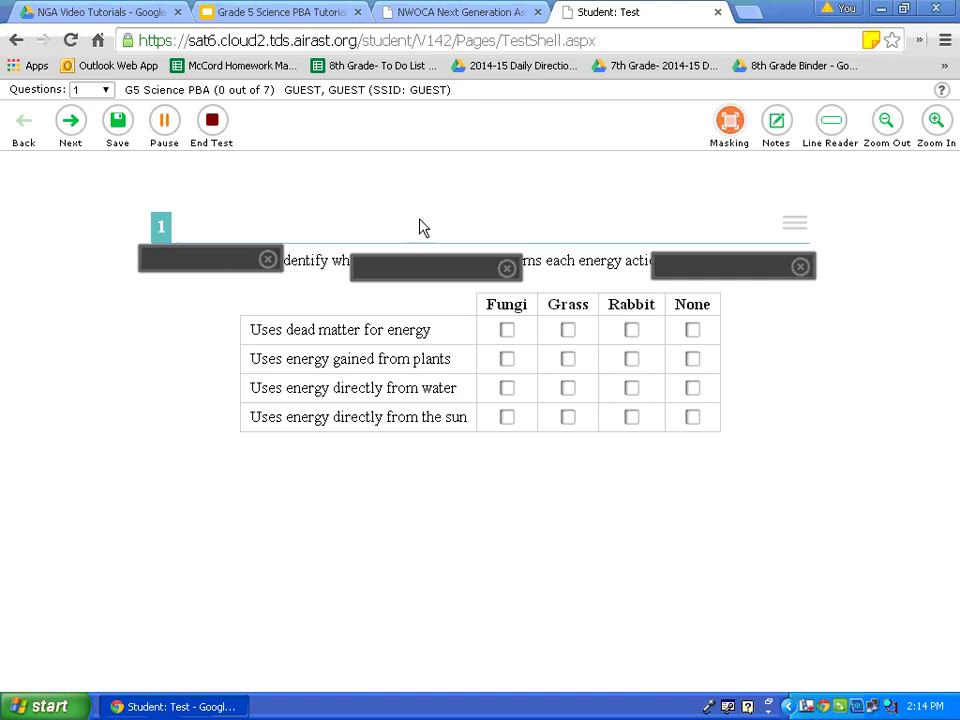
{"action": "left_click", "coordinate": [731, 128]}
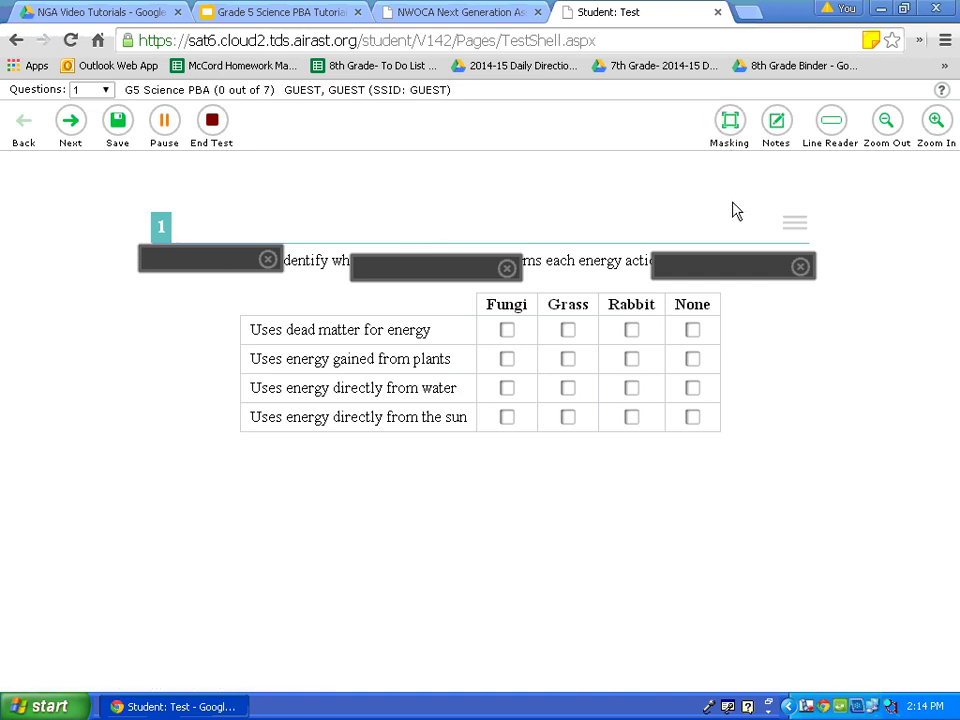
Step: Remove all three masks from question 1's instruction sentence
{"action": "left_click", "coordinate": [507, 269]}
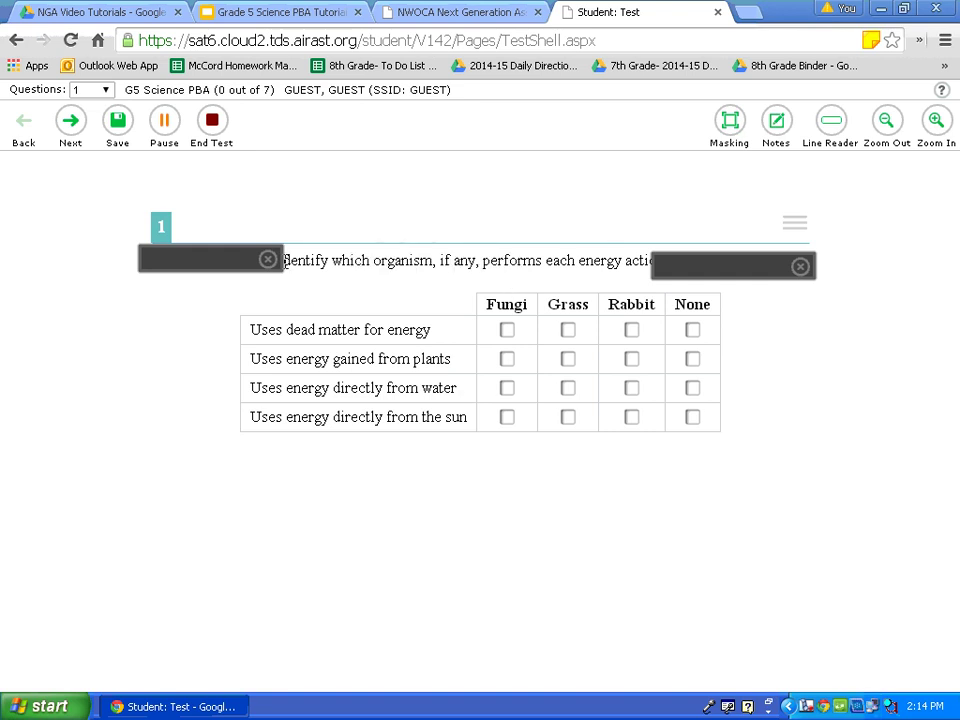
{"action": "left_click", "coordinate": [268, 259]}
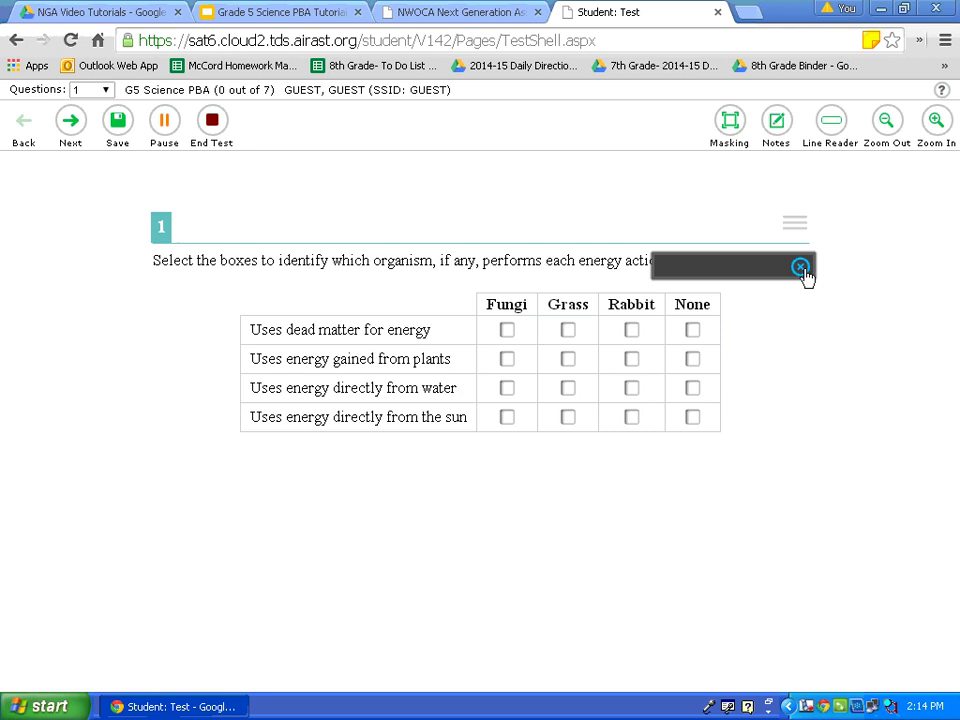
{"action": "left_click", "coordinate": [801, 267]}
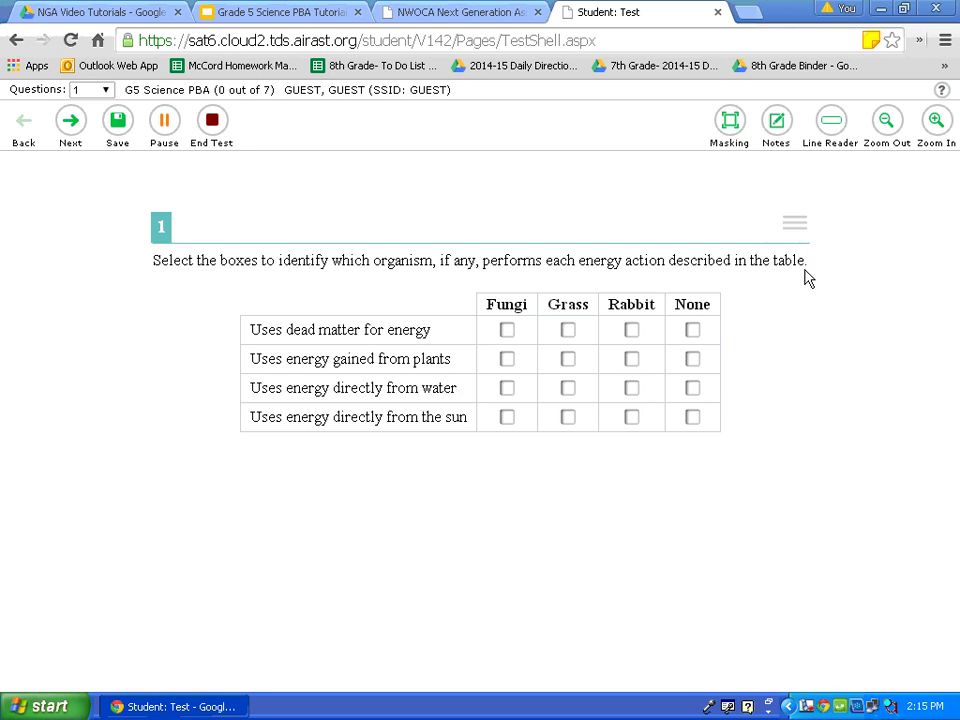
Step: Open the notepad for question 1 and reposition it to uncover first the question text and finally the answer checkboxes
{"action": "left_click", "coordinate": [792, 122]}
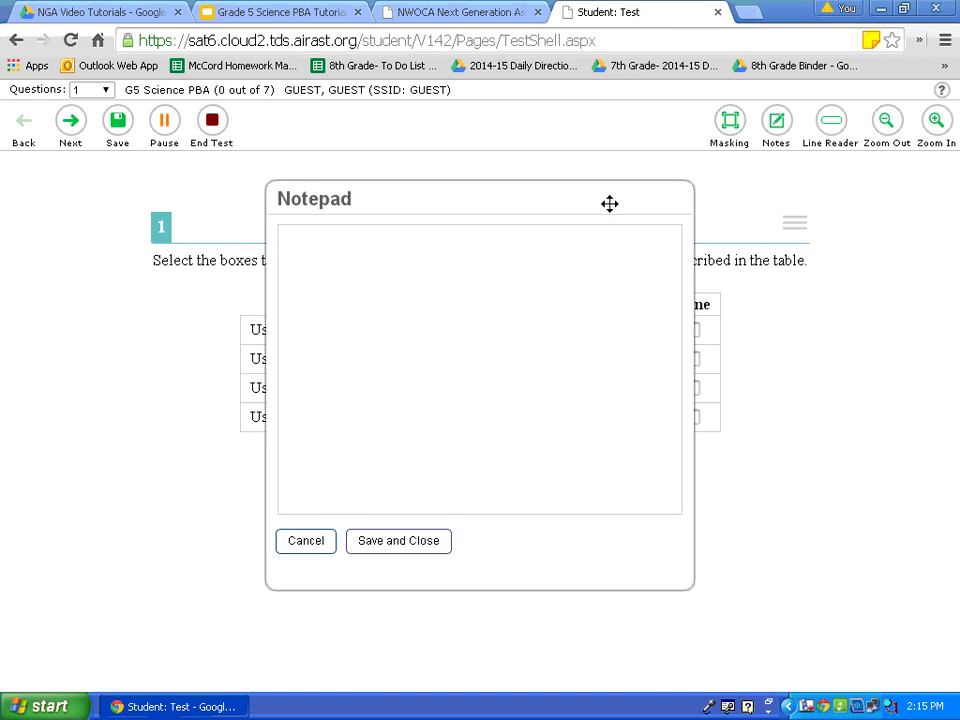
{"action": "left_click_drag", "start_coordinate": [528, 196], "coordinate": [737, 290]}
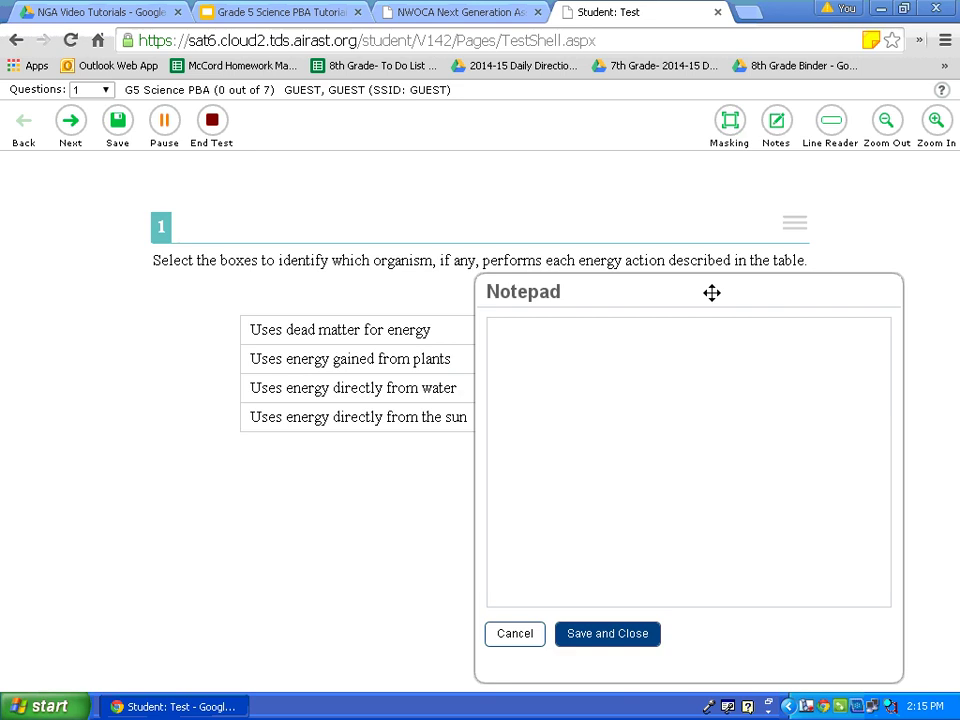
{"action": "left_click_drag", "start_coordinate": [707, 291], "coordinate": [274, 165]}
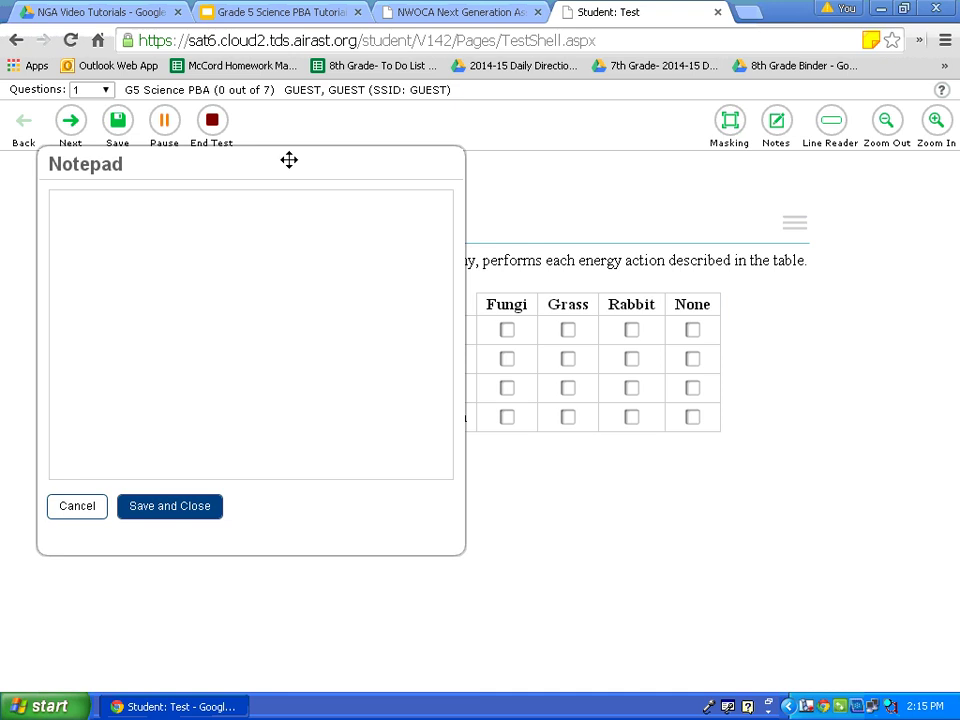
Step: Save the note "Ideas." in question 1's notepad, and reopen it to check the text before cancelling out
{"action": "left_click", "coordinate": [292, 208]}
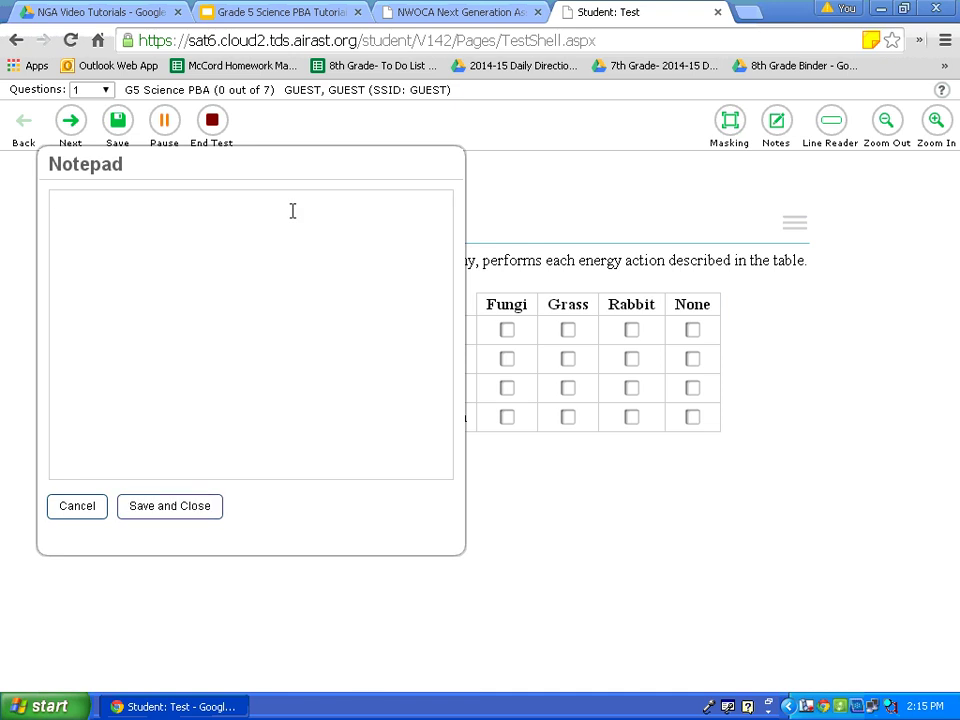
{"action": "type", "text": "Ideas."}
{"action": "left_click", "coordinate": [208, 512]}
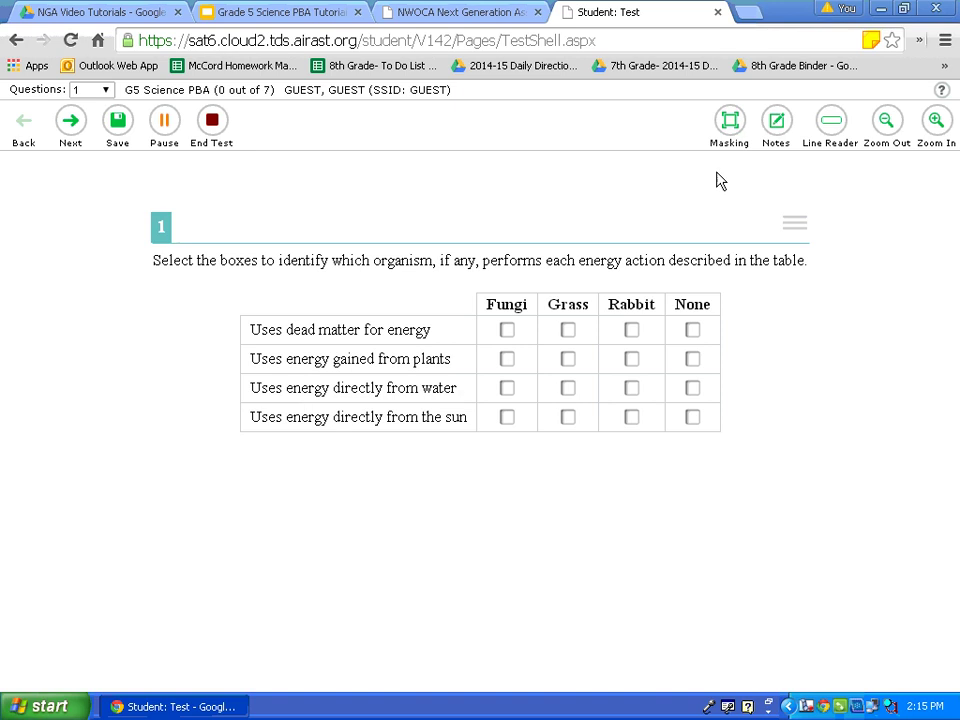
{"action": "left_click", "coordinate": [776, 121]}
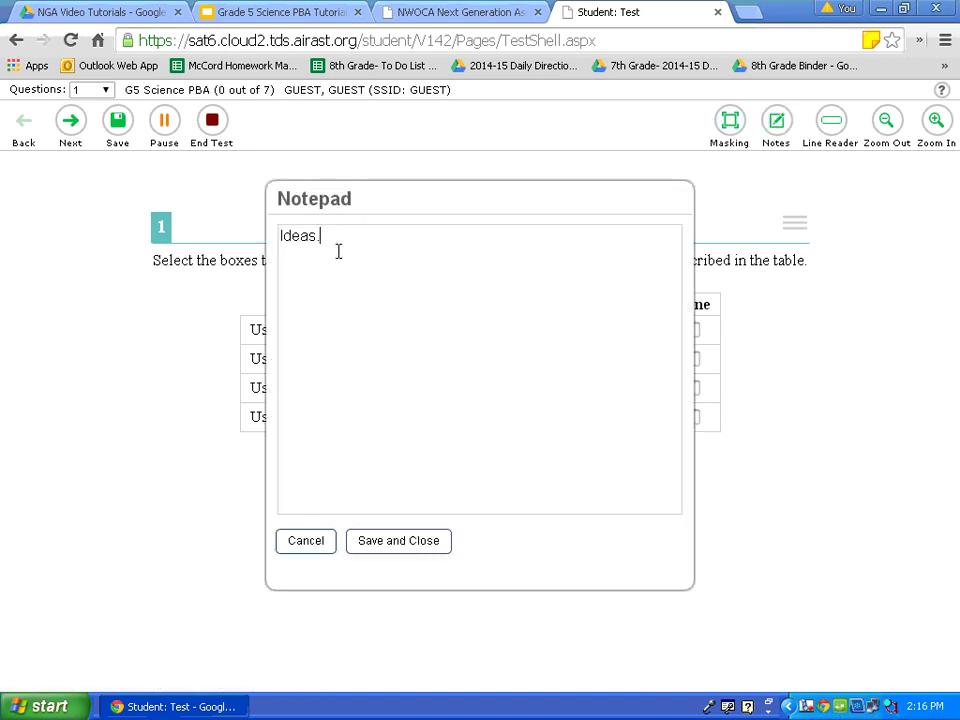
{"action": "left_click", "coordinate": [308, 544]}
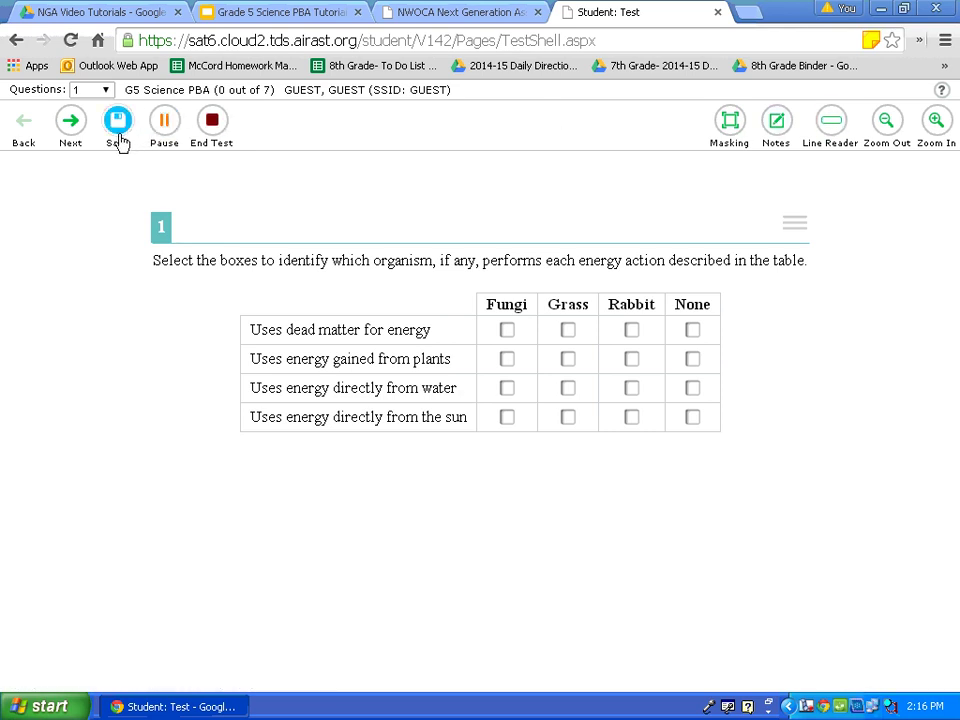
Step: On question 2, use the Line Reader to step down to the last instruction line and back to the first, and turn it off
{"action": "left_click", "coordinate": [71, 122]}
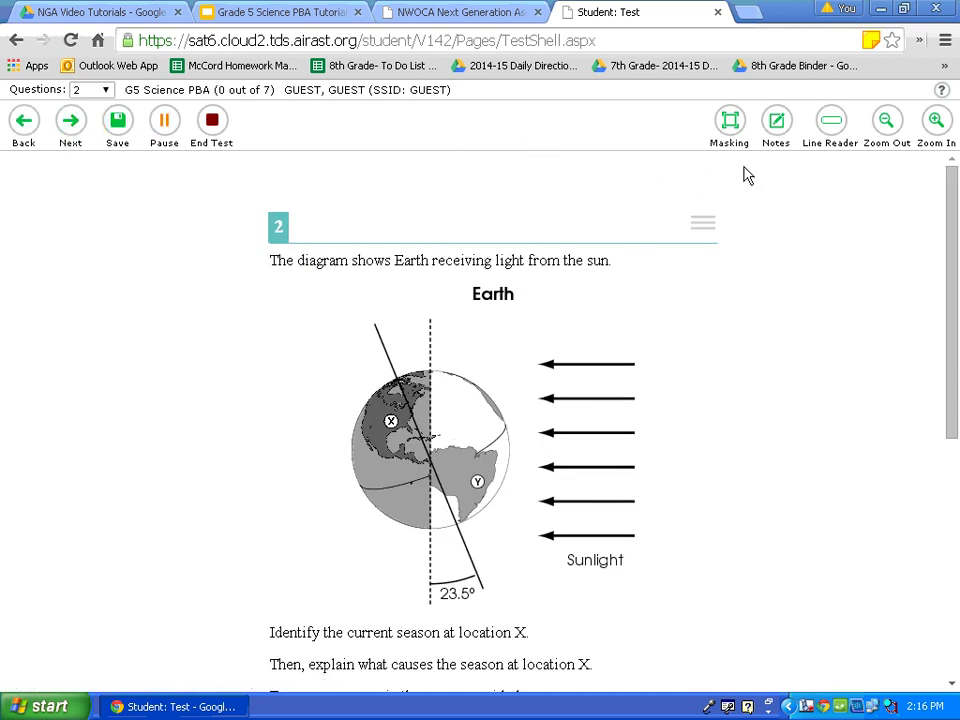
{"action": "left_click", "coordinate": [831, 121]}
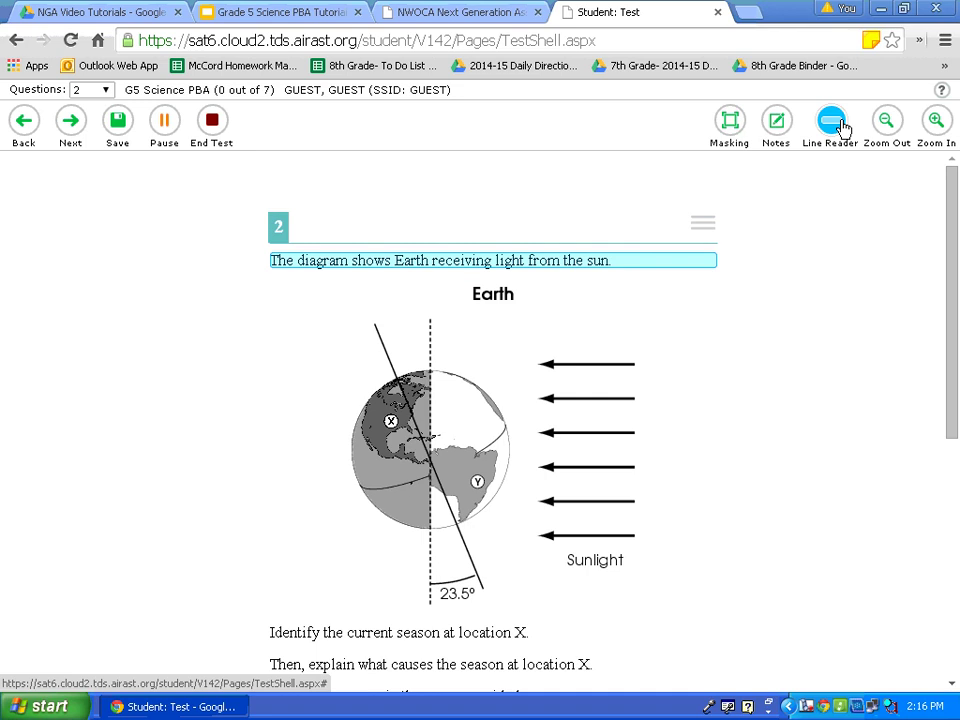
{"action": "key", "text": "Down"}
{"action": "key", "text": "Down"}
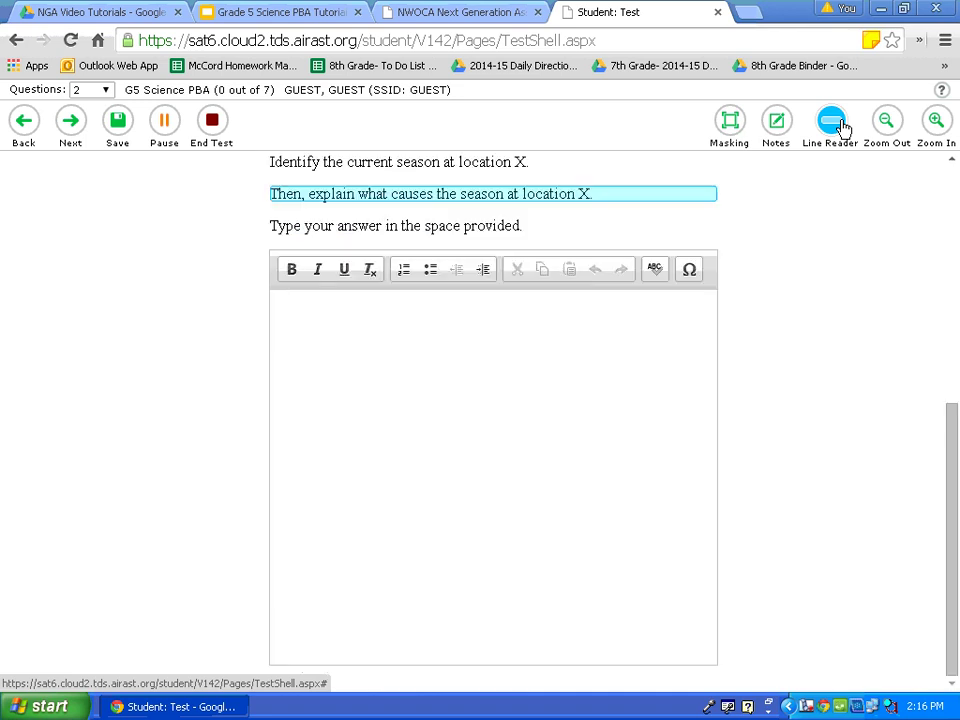
{"action": "key", "text": "Down"}
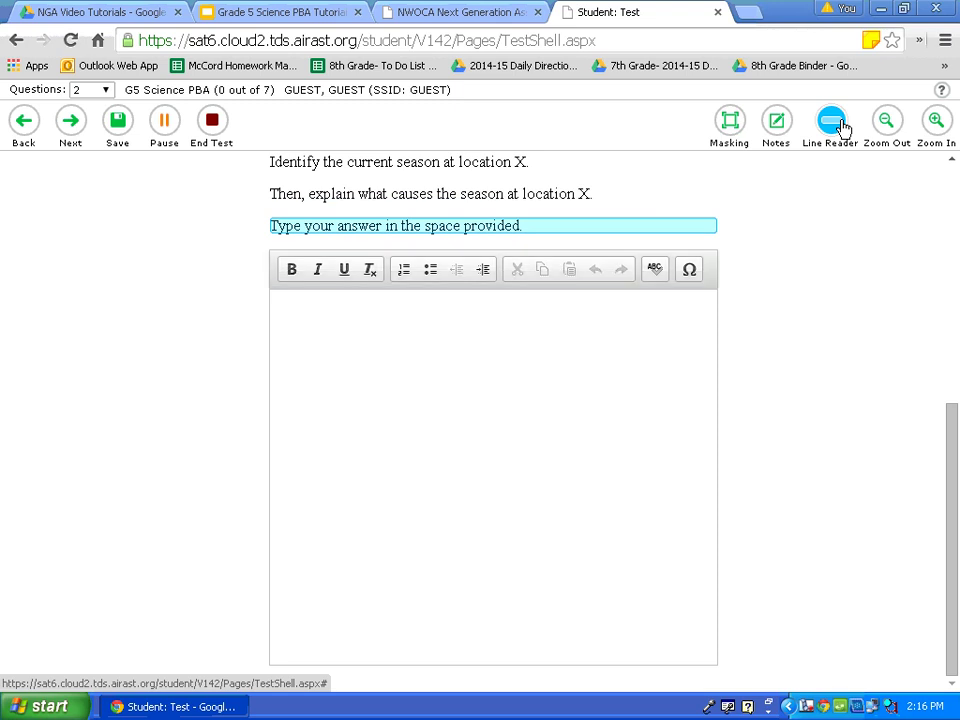
{"action": "key", "text": "Up"}
{"action": "key", "text": "Up"}
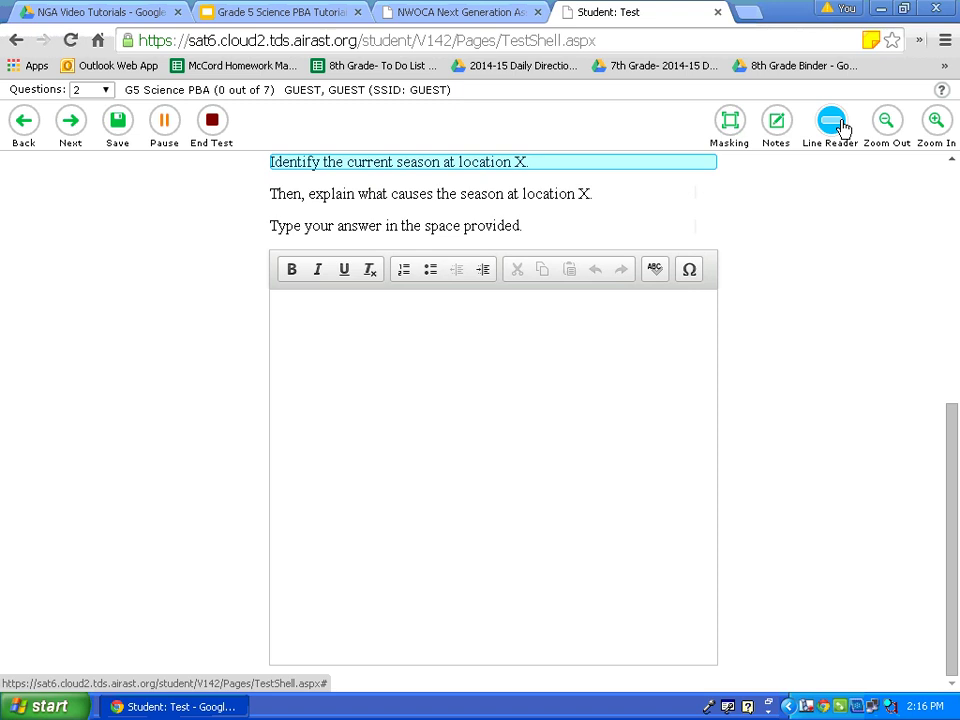
{"action": "key", "text": "Up"}
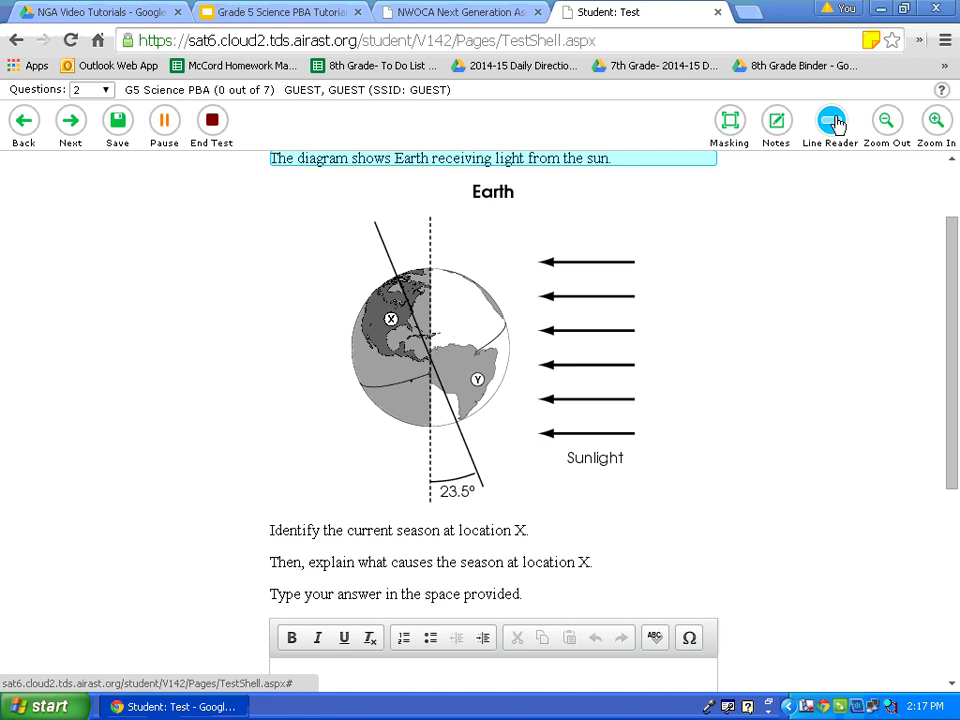
{"action": "left_click", "coordinate": [835, 122]}
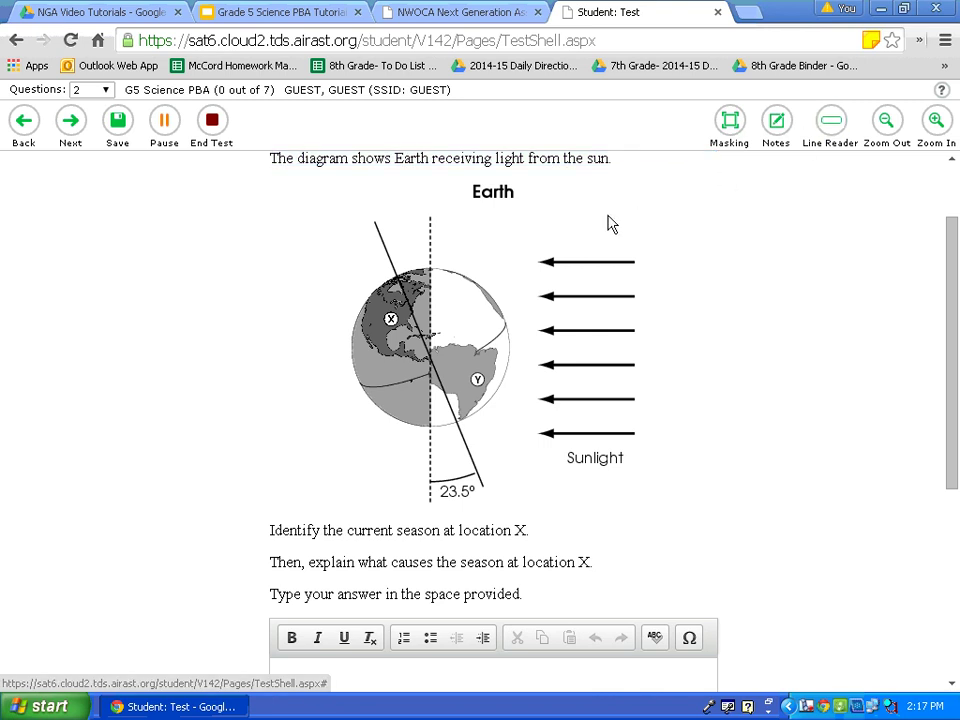
{"action": "scroll", "coordinate": [607, 221], "scroll_direction": "up", "scroll_amount": 1}
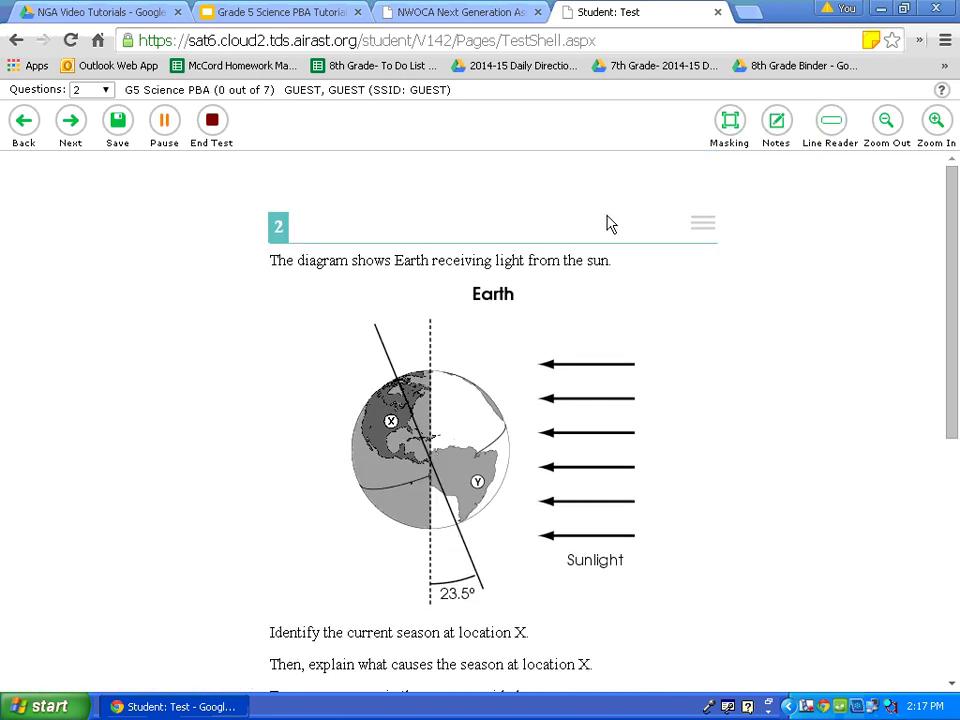
Step: Return to question 1, enlarge it by two zoom levels and reduce it back to its original size
{"action": "left_click", "coordinate": [25, 130]}
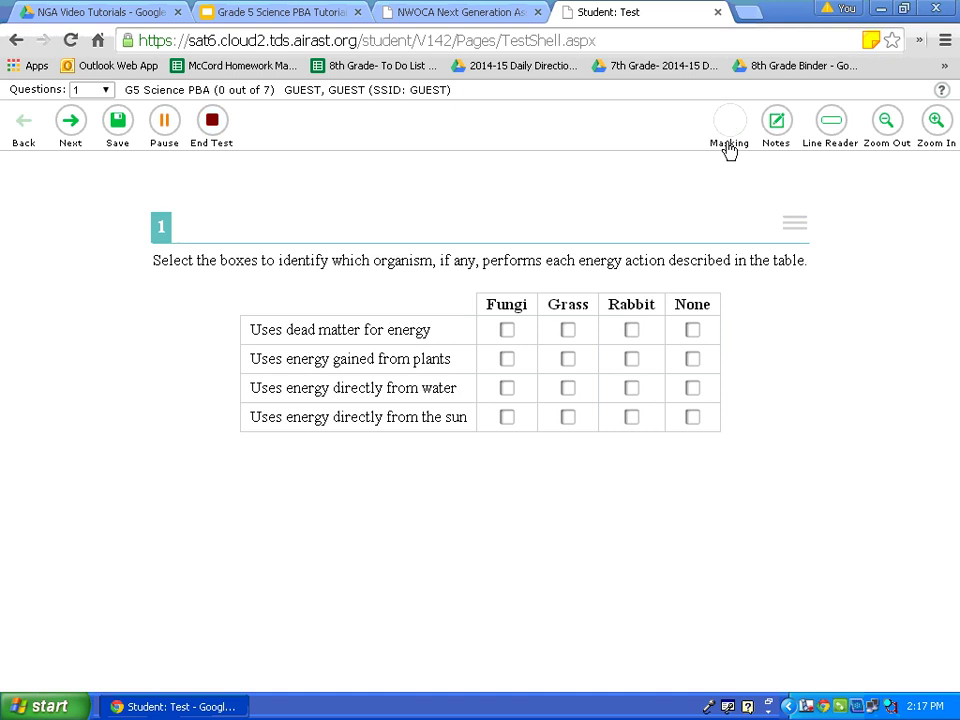
{"action": "left_click", "coordinate": [936, 122]}
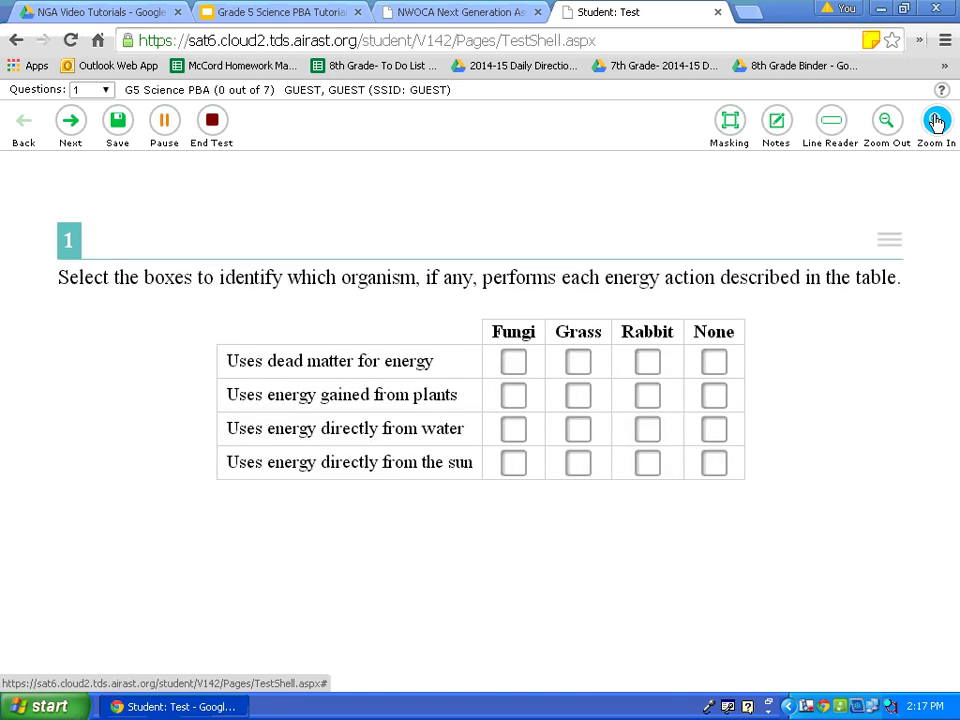
{"action": "left_click", "coordinate": [936, 122]}
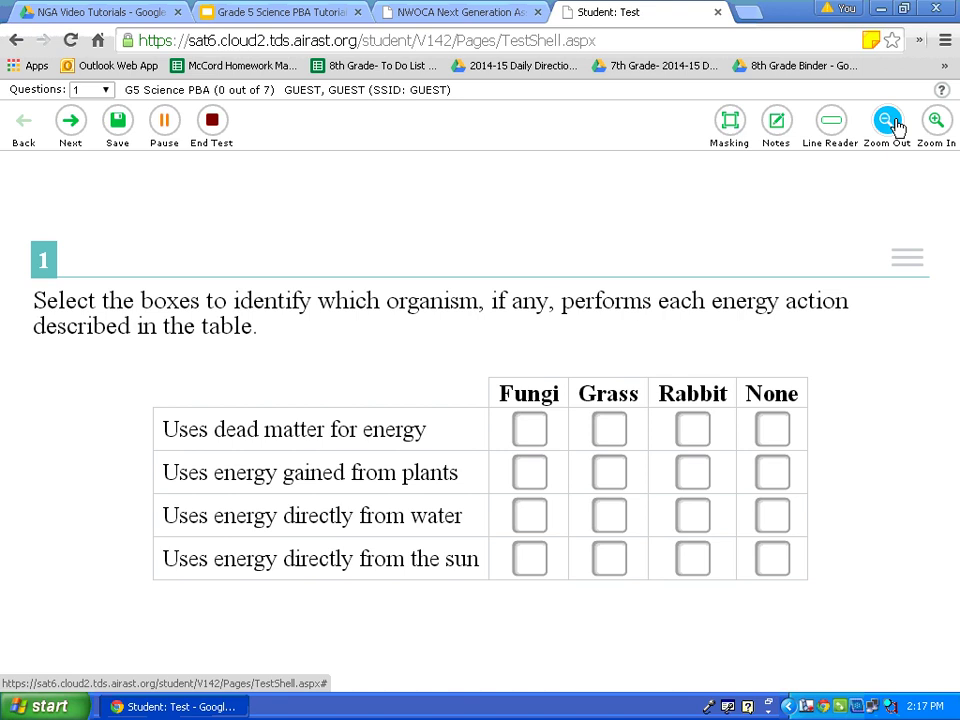
{"action": "left_click", "coordinate": [897, 127]}
{"action": "left_click", "coordinate": [897, 127]}
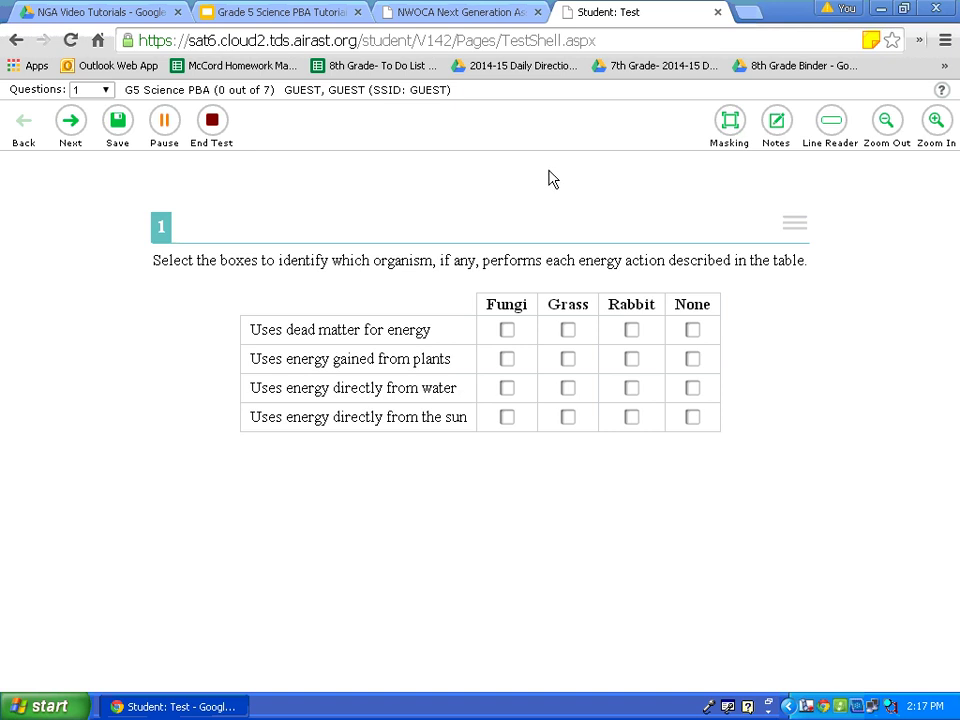
Step: Watch the tutorial for question 1 through to the end, close it, and view the question's context options once more
{"action": "left_click", "coordinate": [794, 229]}
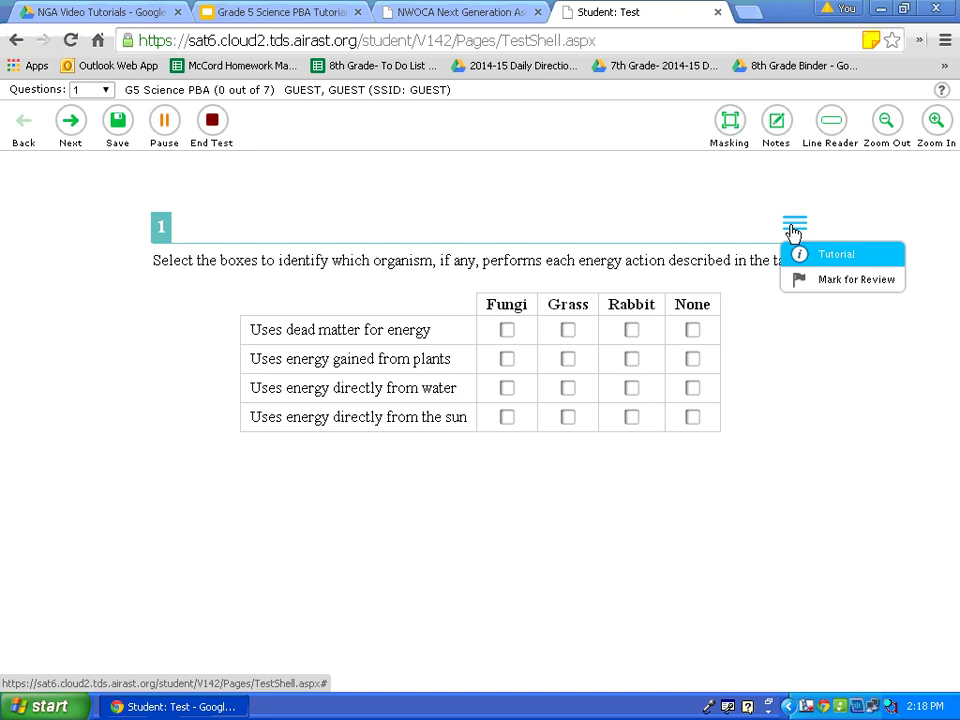
{"action": "left_click", "coordinate": [836, 255]}
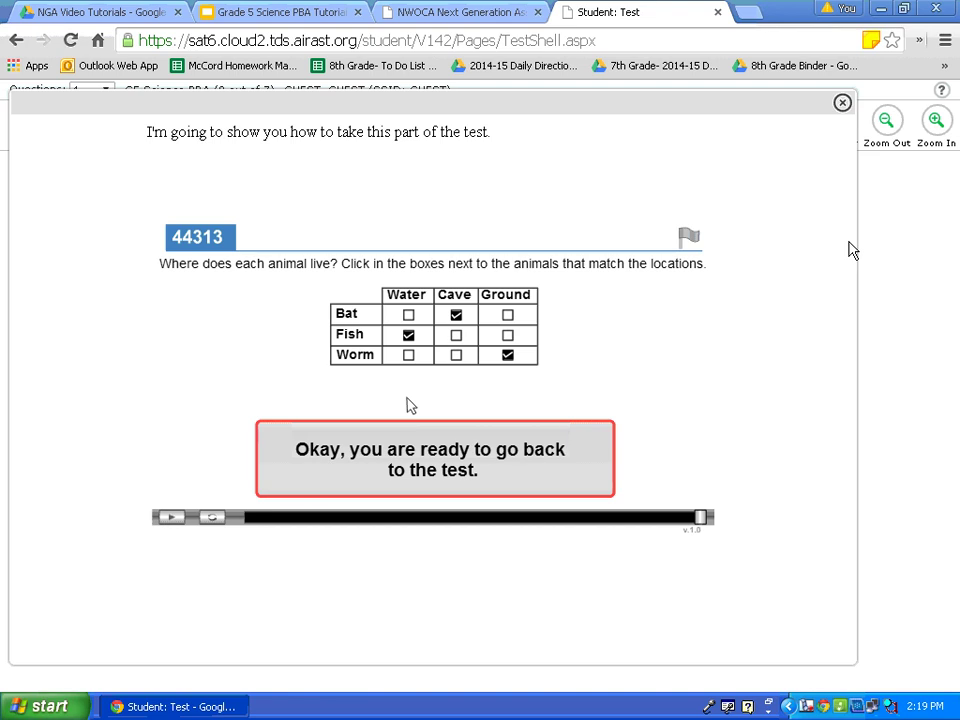
{"action": "left_click", "coordinate": [842, 102]}
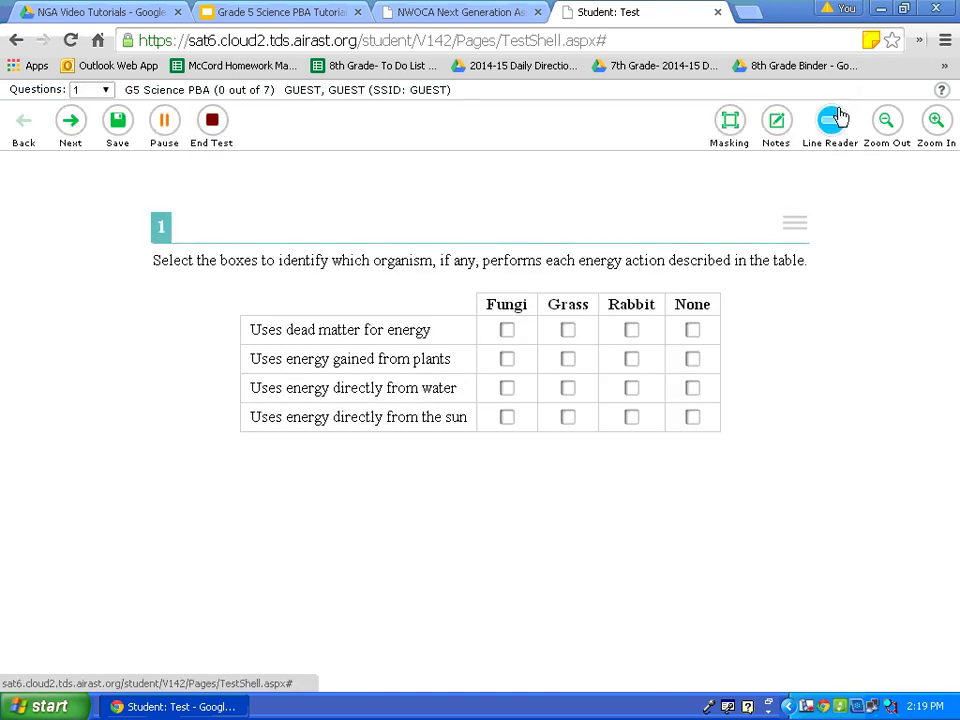
{"action": "left_click", "coordinate": [797, 226]}
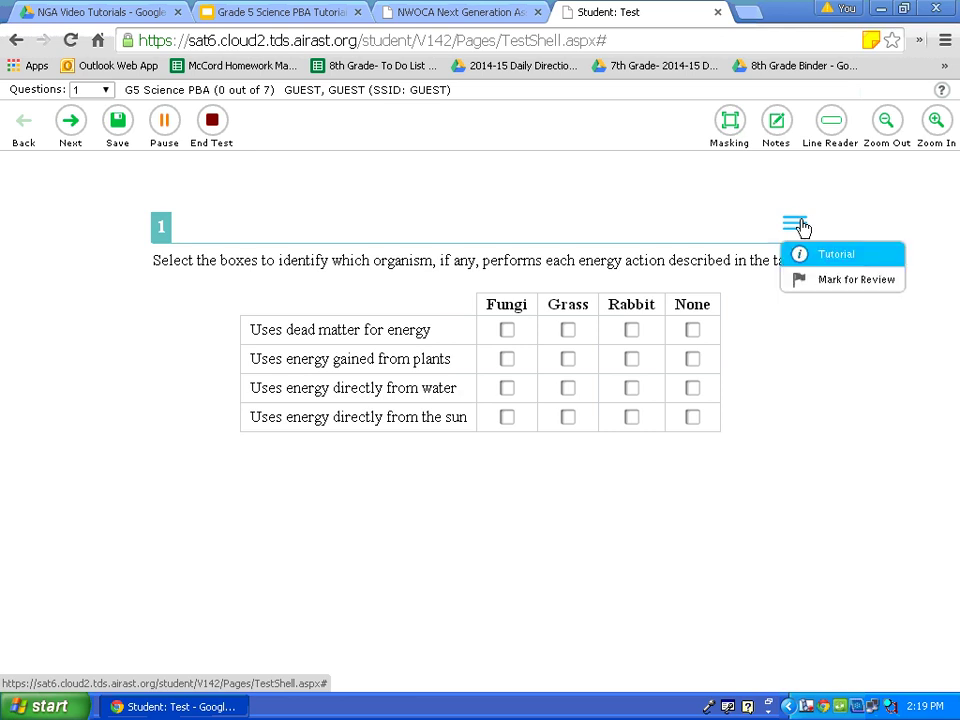
{"action": "left_click", "coordinate": [797, 226]}
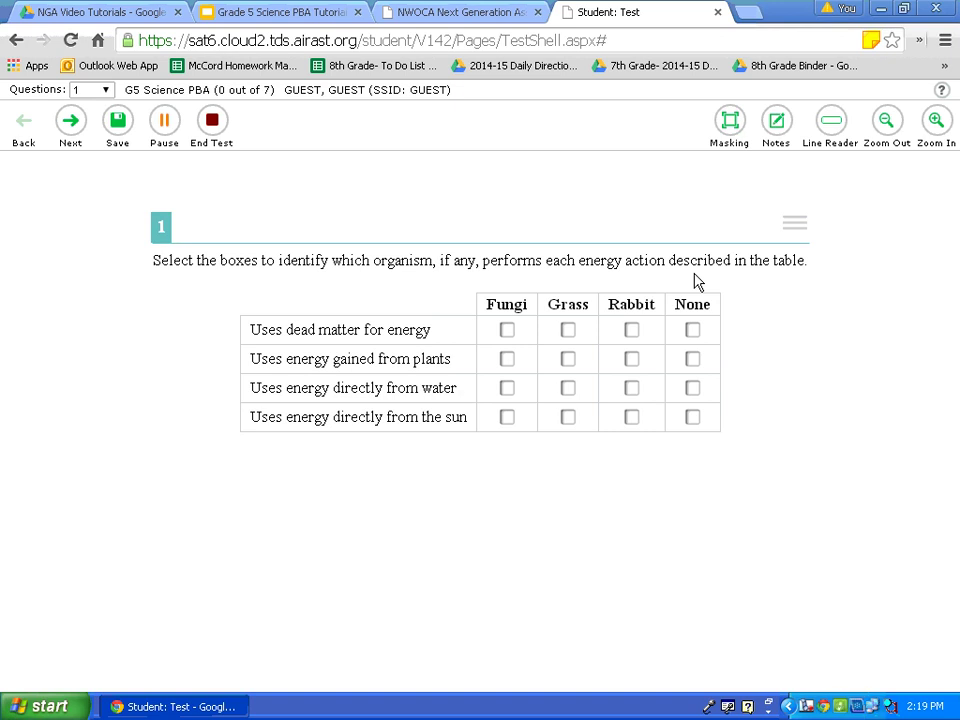
Step: Mark question 1 for review and check how it is listed among the test's questions
{"action": "left_click", "coordinate": [796, 228]}
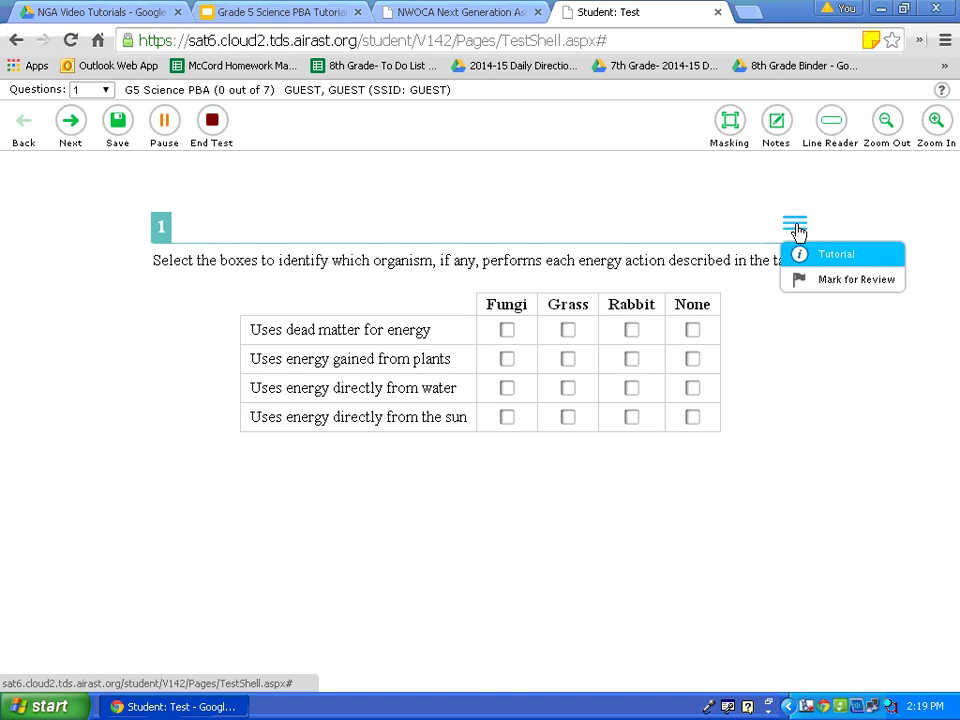
{"action": "left_click", "coordinate": [866, 281]}
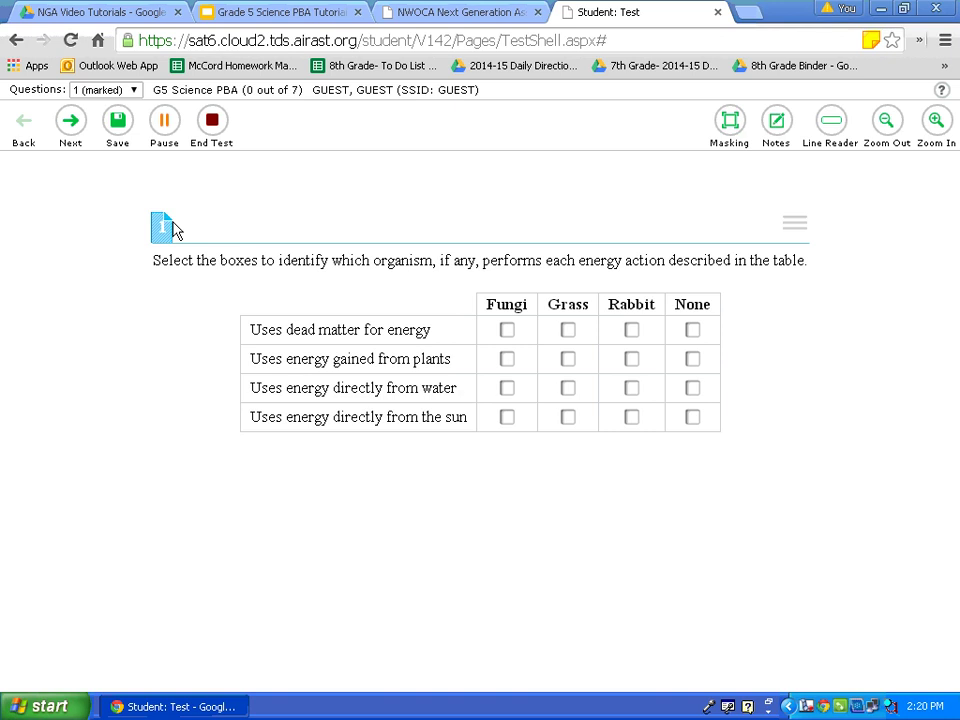
{"action": "left_click", "coordinate": [134, 91]}
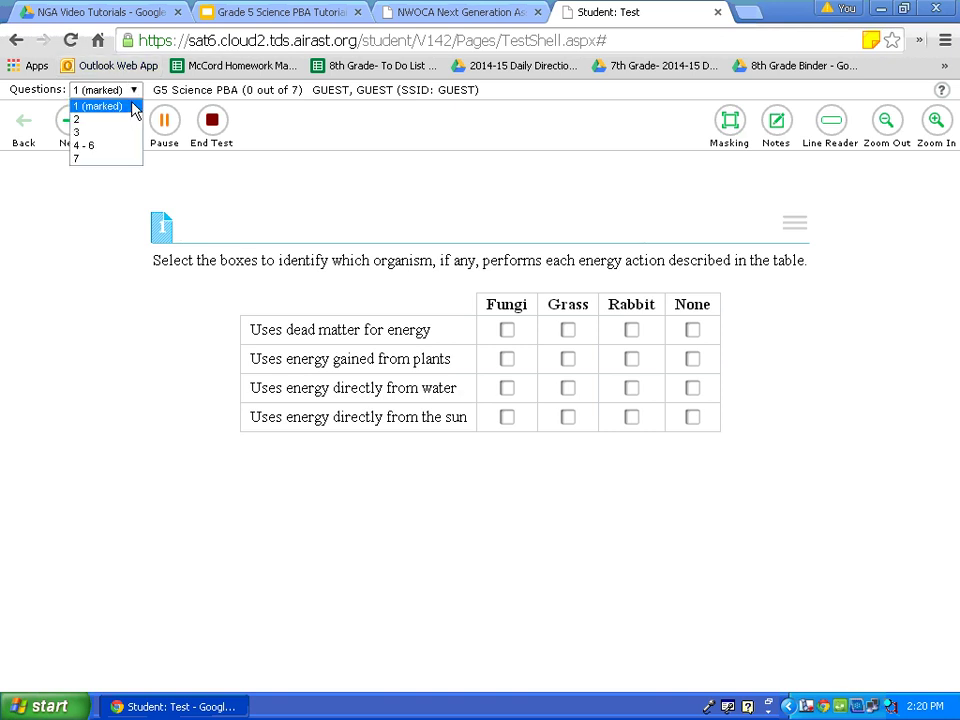
{"action": "left_click", "coordinate": [135, 92]}
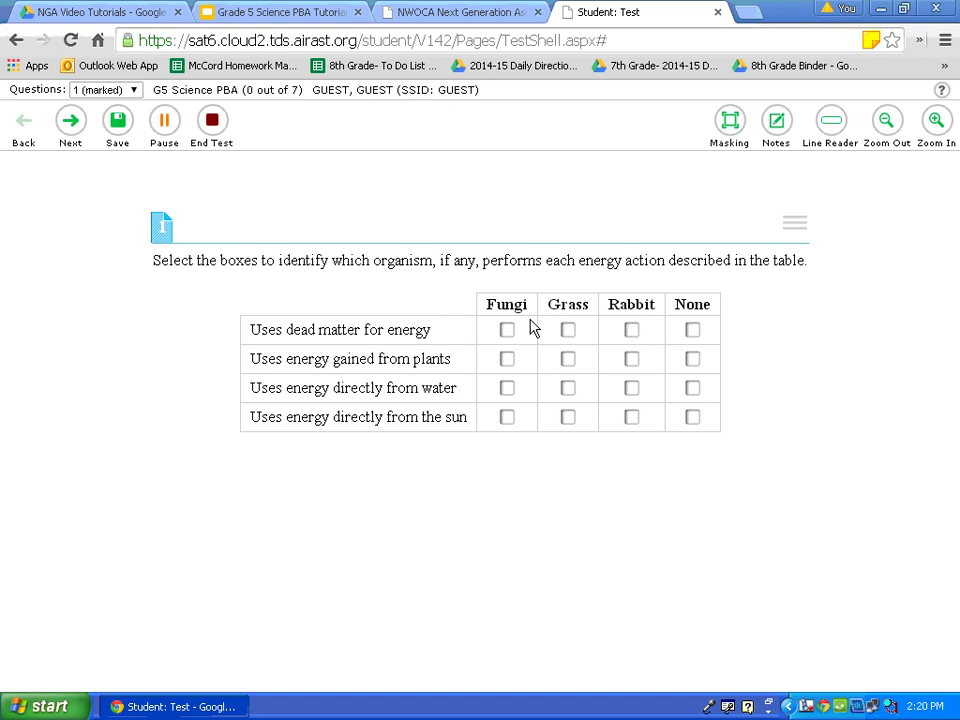
Step: In the "Uses dead matter for energy" row, select Rabbit and Grass, and clear Rabbit so only Grass is chosen
{"action": "left_click", "coordinate": [632, 331]}
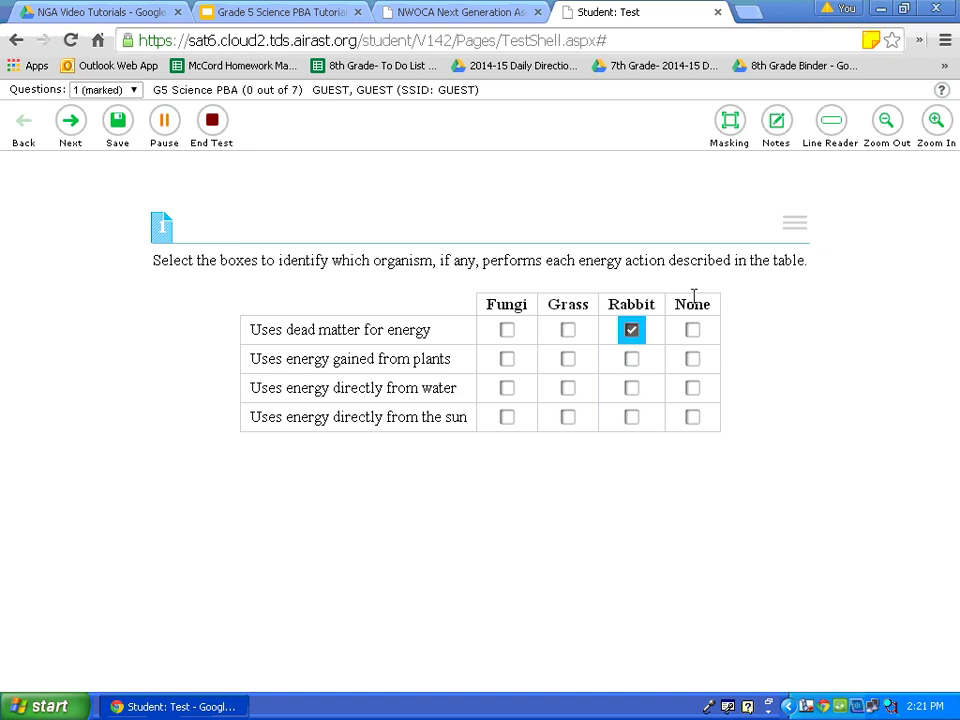
{"action": "left_click", "coordinate": [568, 331]}
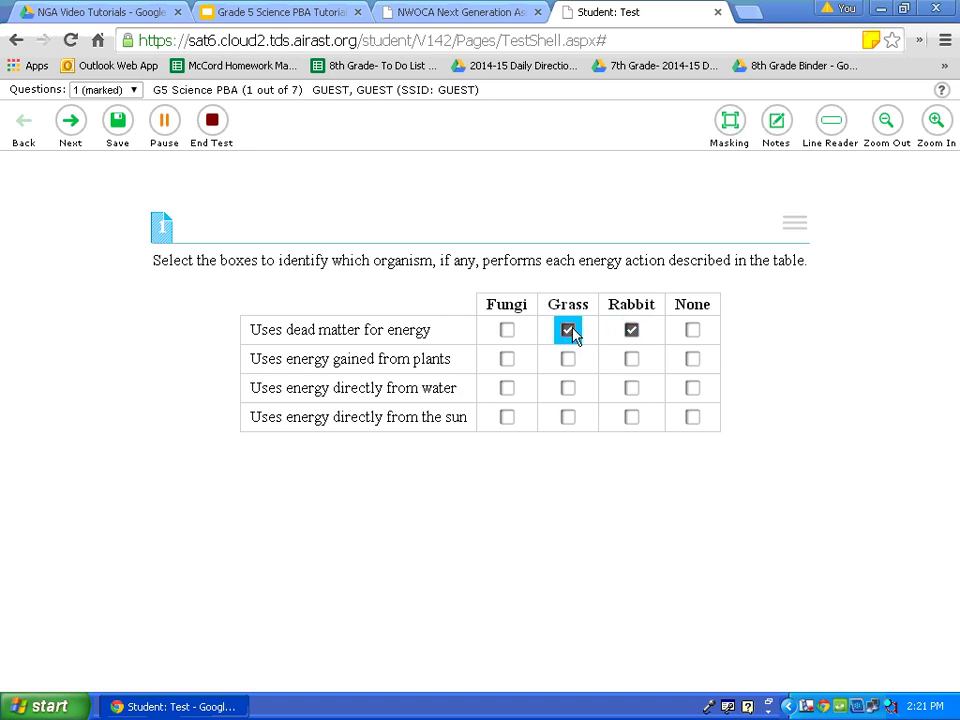
{"action": "left_click", "coordinate": [632, 331]}
{"action": "left_click", "coordinate": [632, 331]}
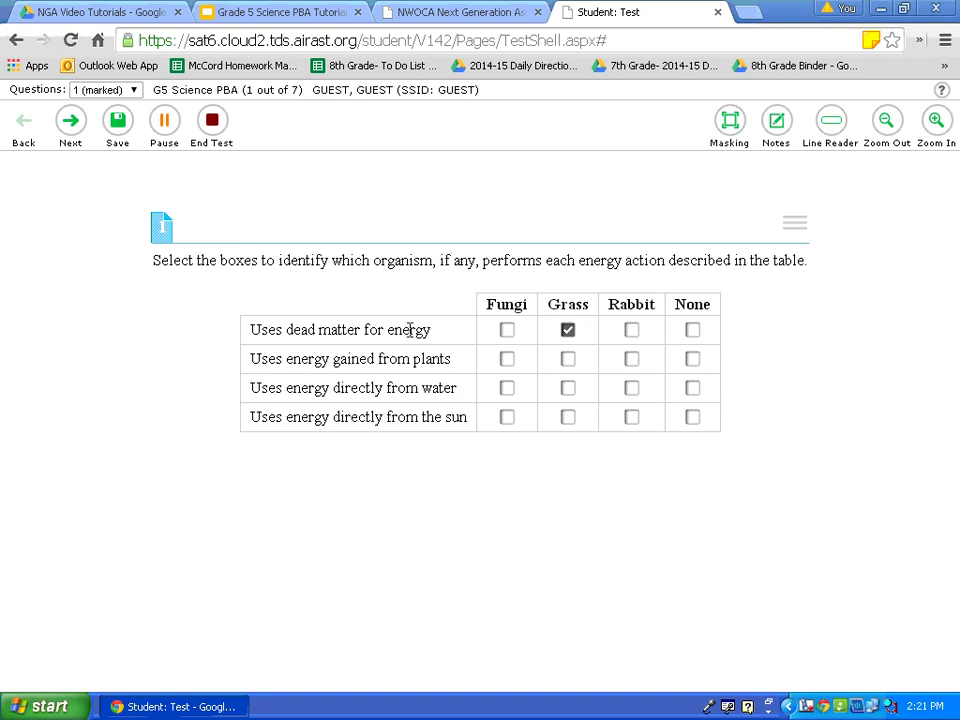
Step: Highlight the word "organism" in question 1's instruction sentence, and reset the highlighting
{"action": "double_click", "coordinate": [419, 258]}
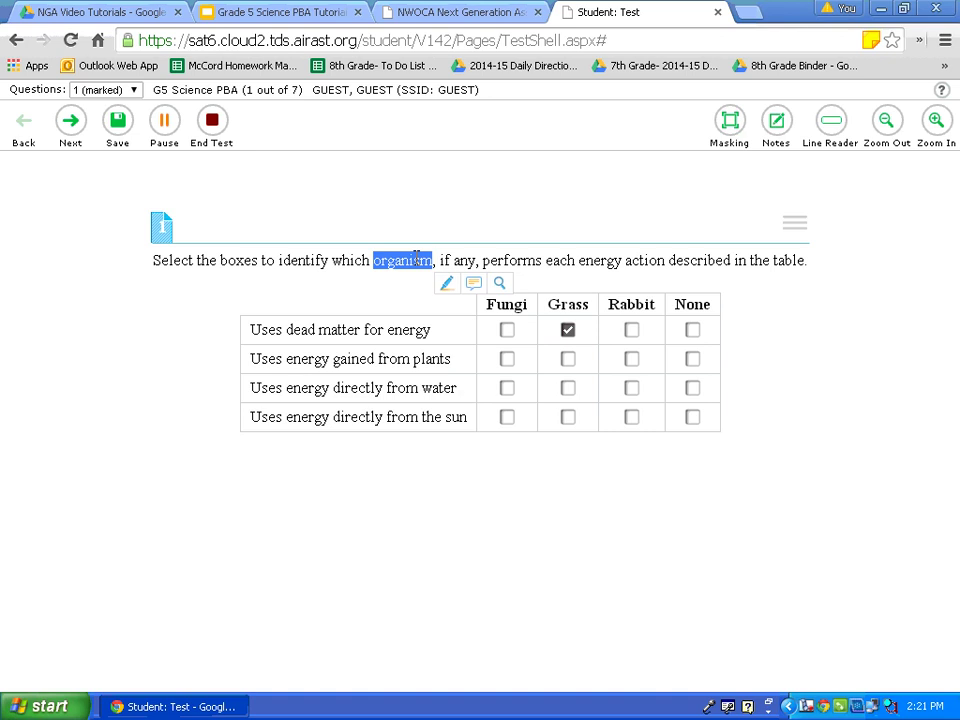
{"action": "left_click", "coordinate": [790, 227]}
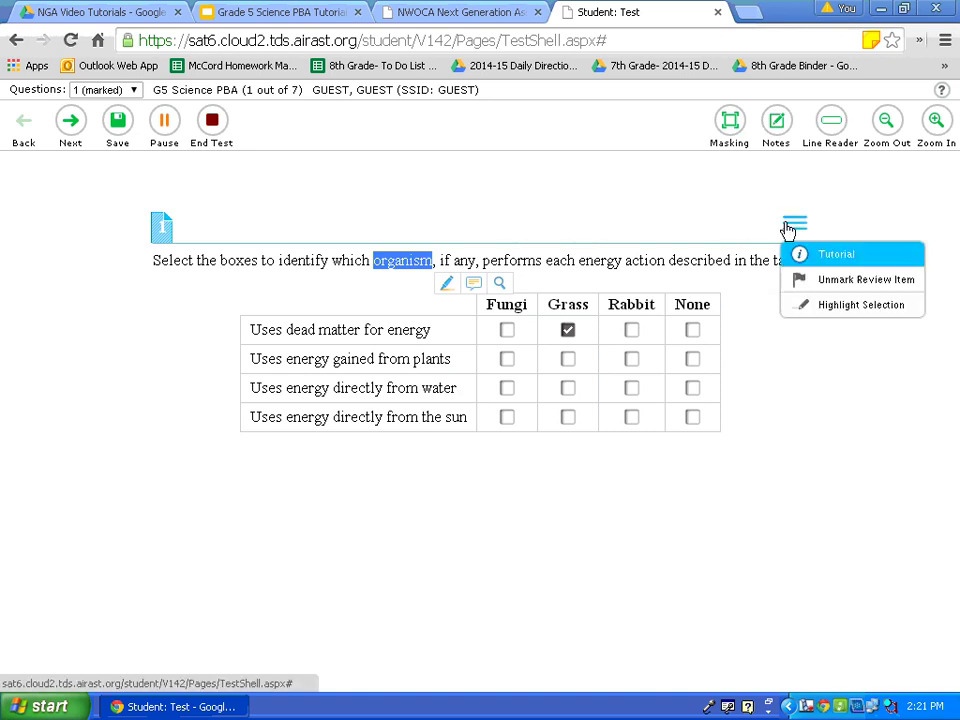
{"action": "left_click", "coordinate": [828, 308]}
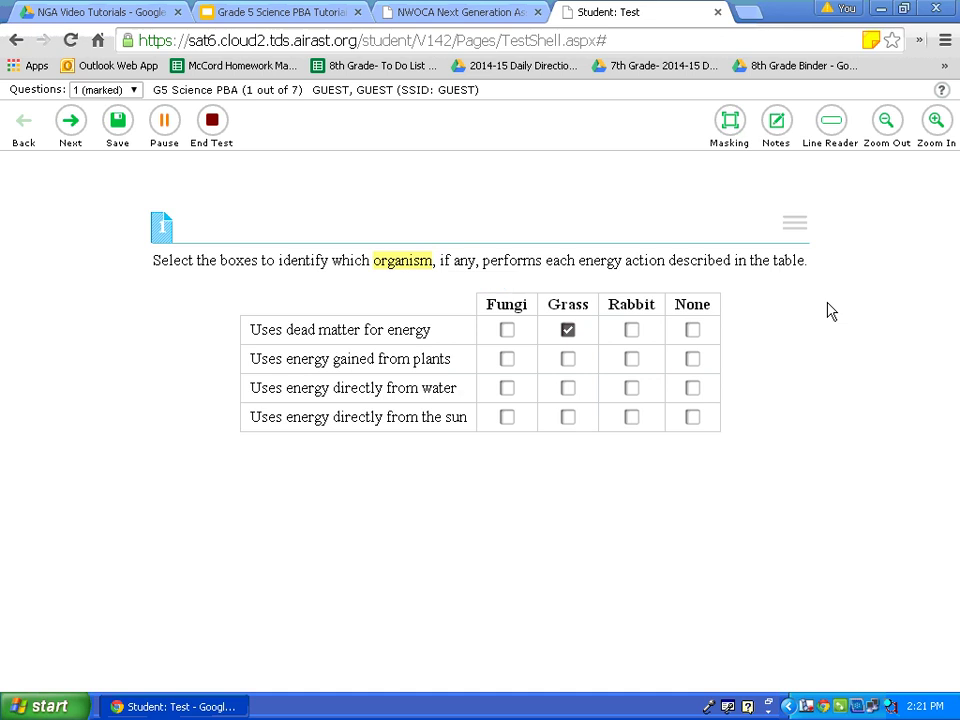
{"action": "right_click", "coordinate": [411, 260]}
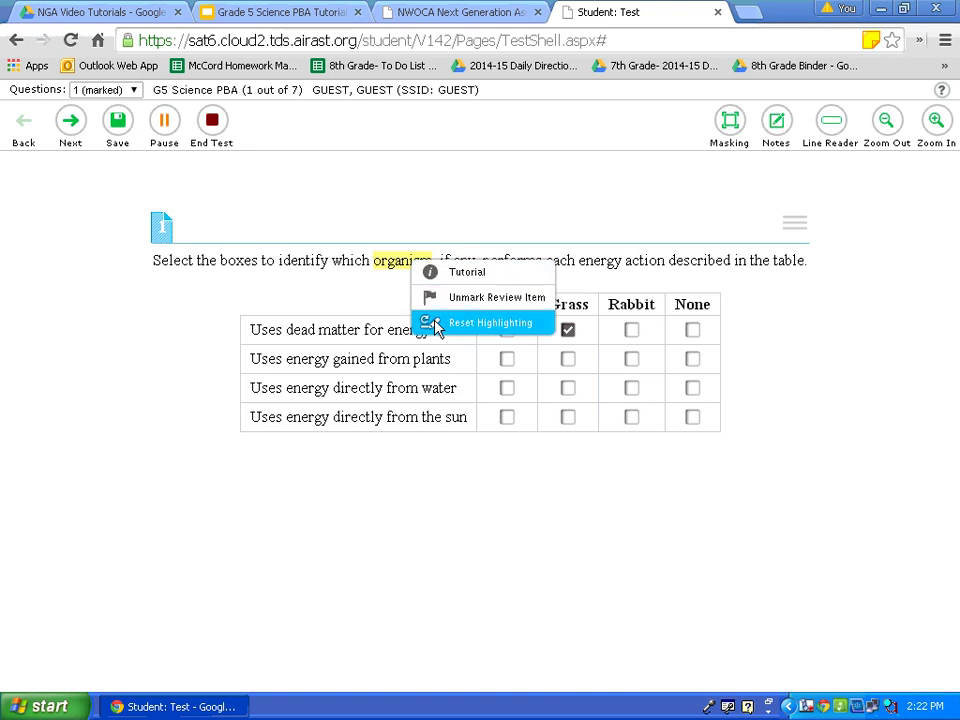
{"action": "left_click", "coordinate": [470, 323]}
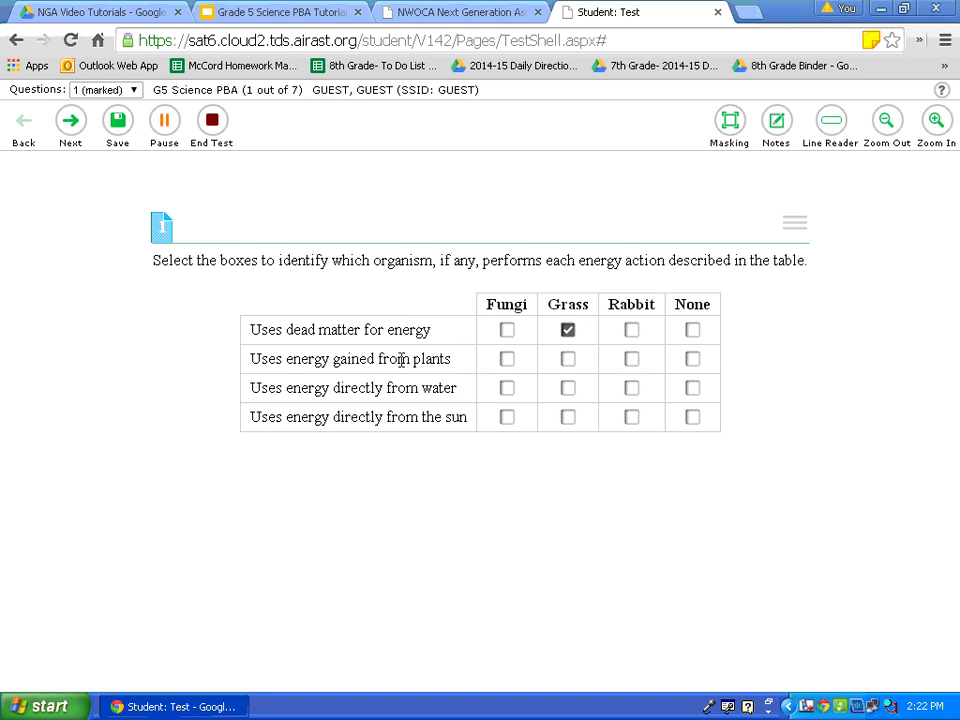
Step: Answer the remaining rows with Fungi and Grass for energy gained from plants, Fungi for water, and None for the sun
{"action": "left_click", "coordinate": [507, 360]}
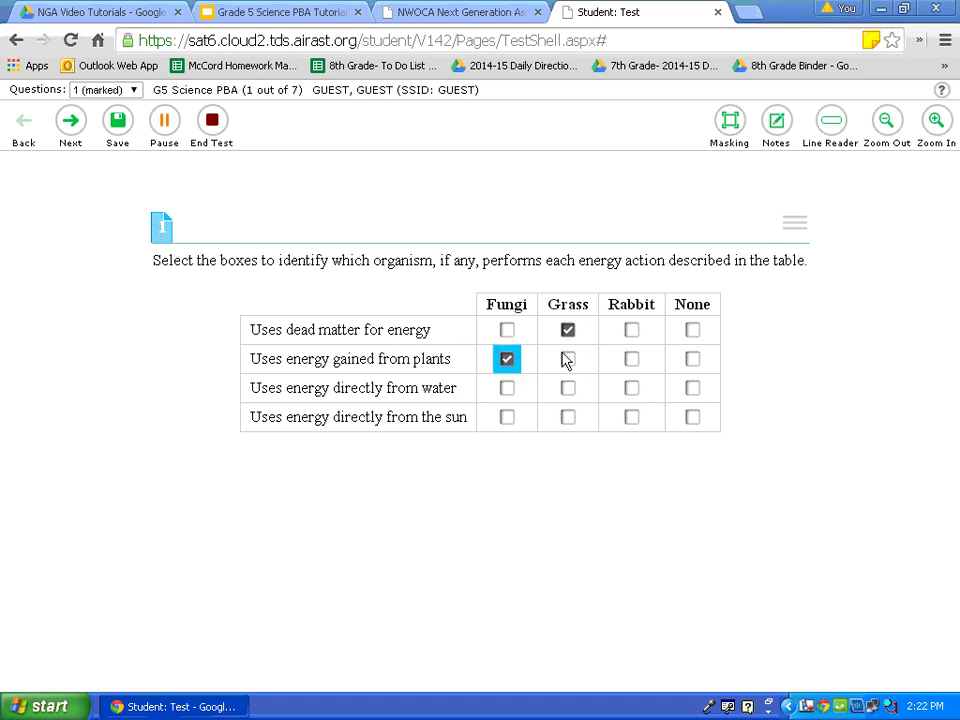
{"action": "left_click", "coordinate": [567, 360]}
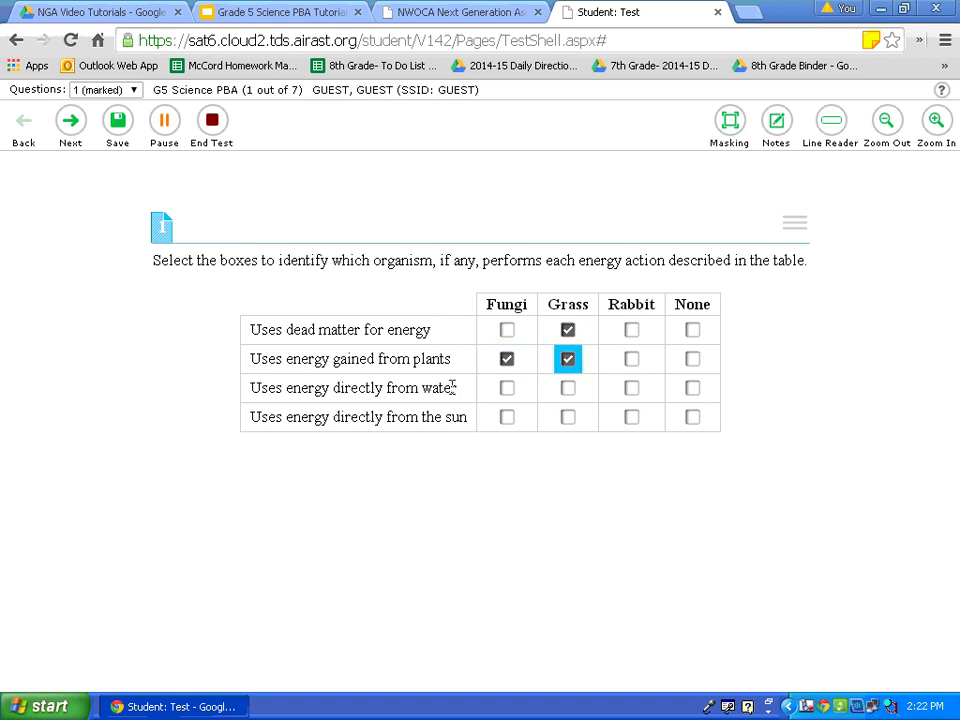
{"action": "left_click", "coordinate": [507, 388]}
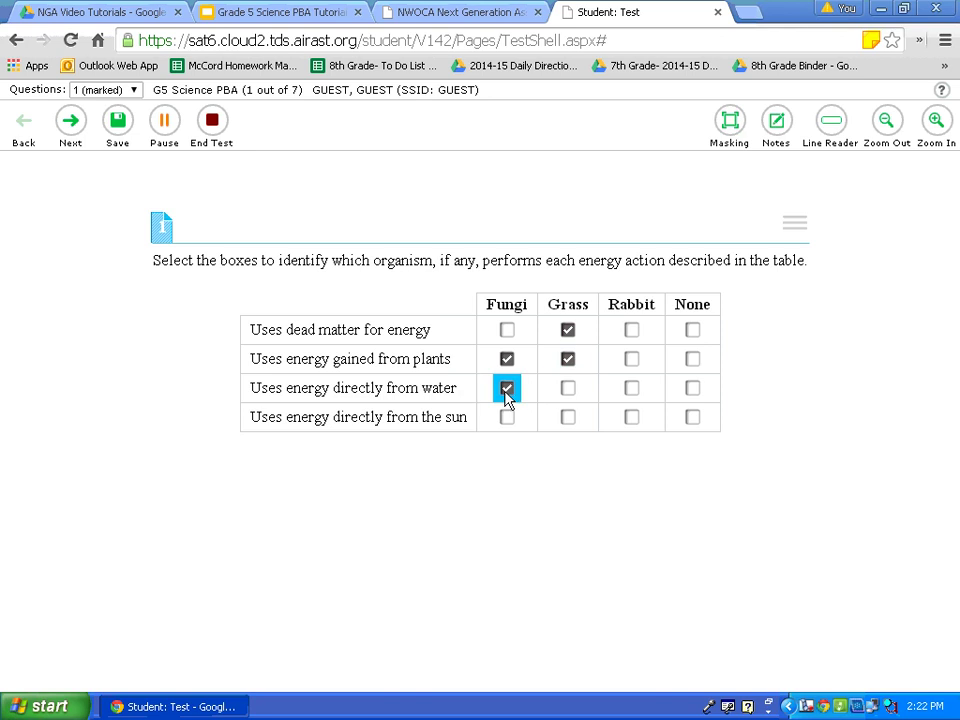
{"action": "left_click", "coordinate": [692, 417]}
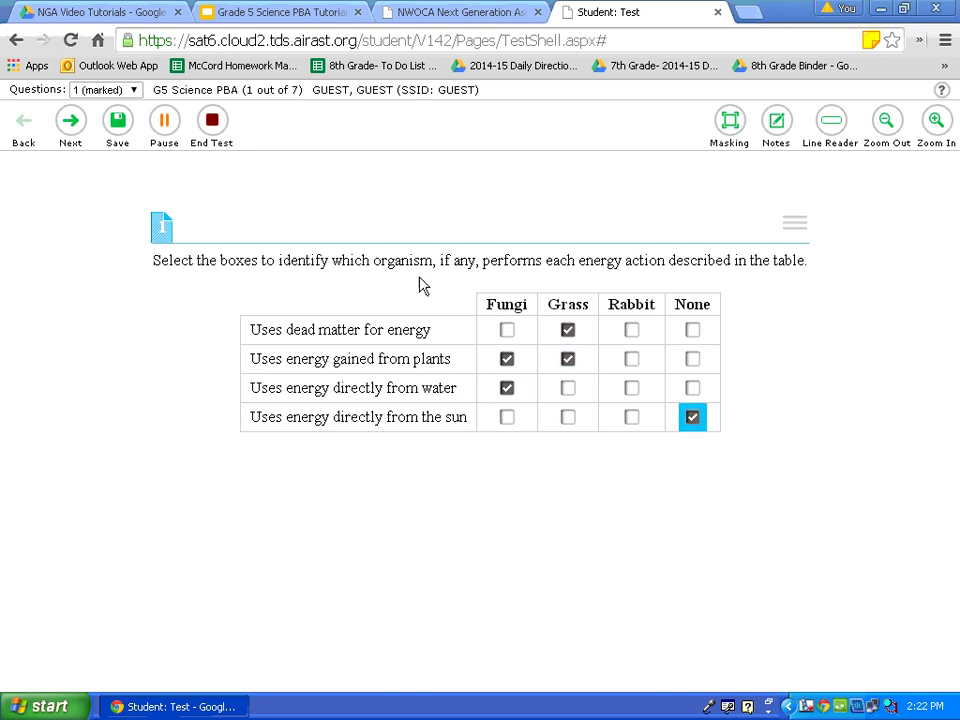
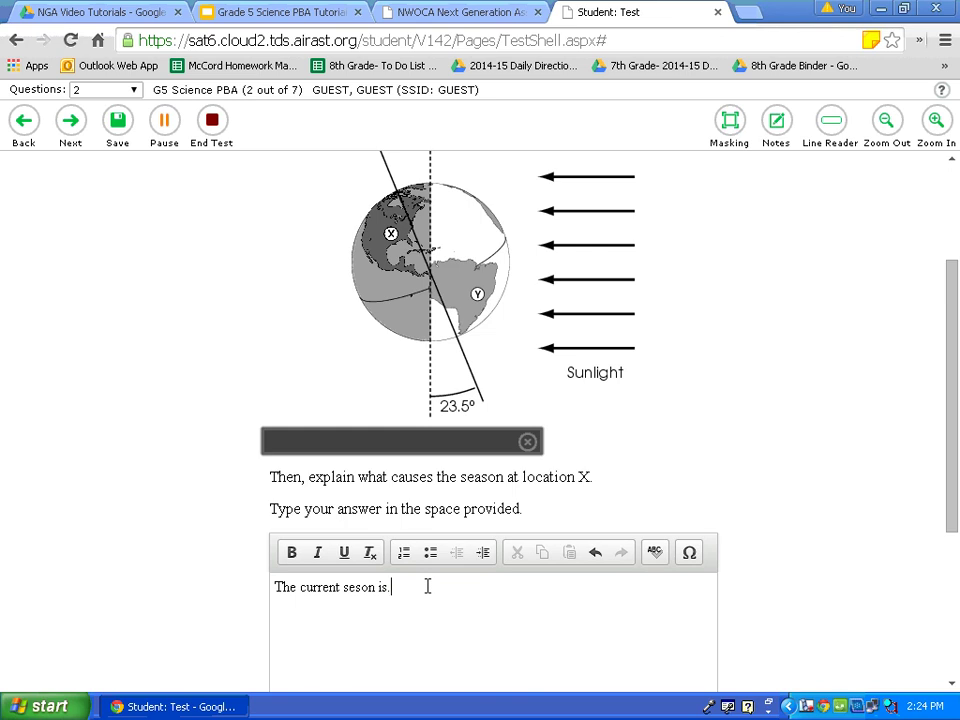
Step: Add "This is caused by." as a second line in question 2's answer
{"action": "key", "text": "Return"}
{"action": "type", "text": "This is caused by."}
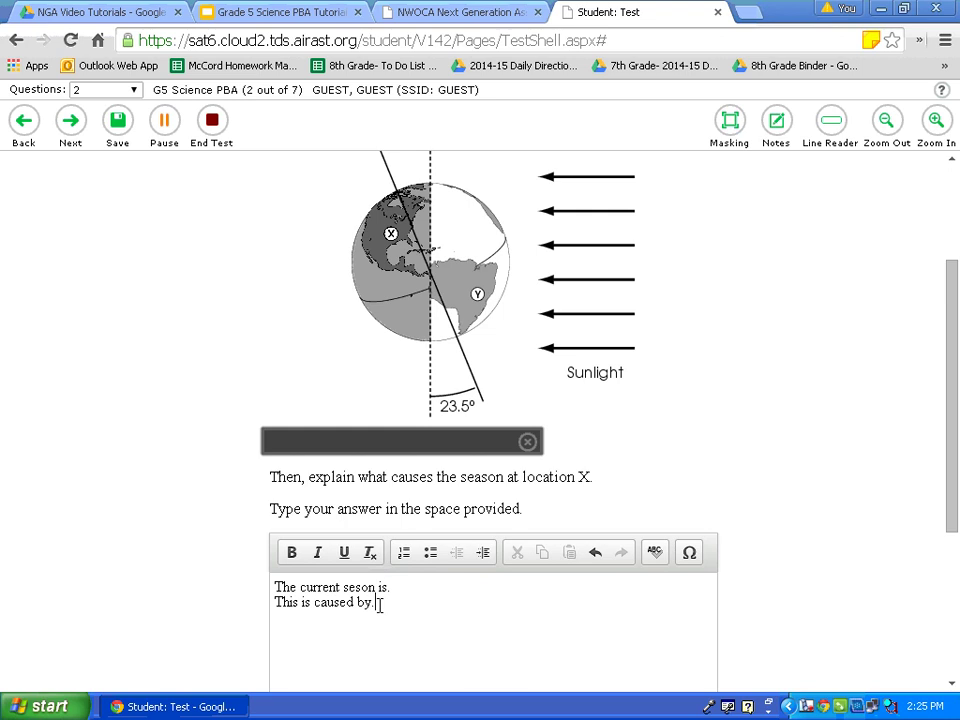
Step: Mask the line asking to explain what causes the season at location X, and turn masking off
{"action": "left_click", "coordinate": [737, 123]}
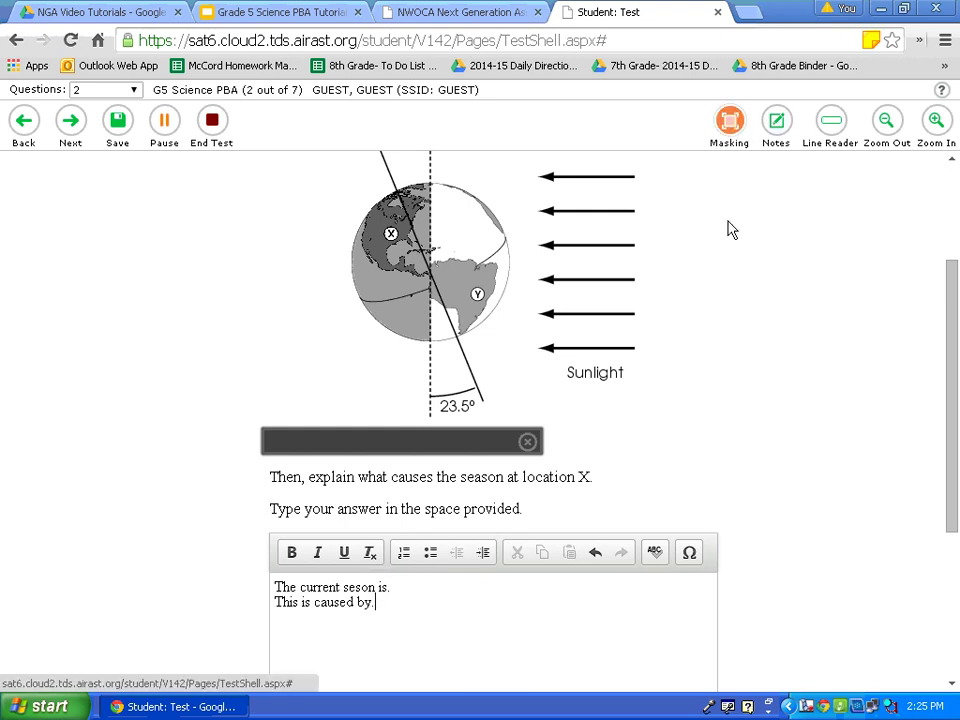
{"action": "left_click_drag", "start_coordinate": [597, 476], "coordinate": [265, 488]}
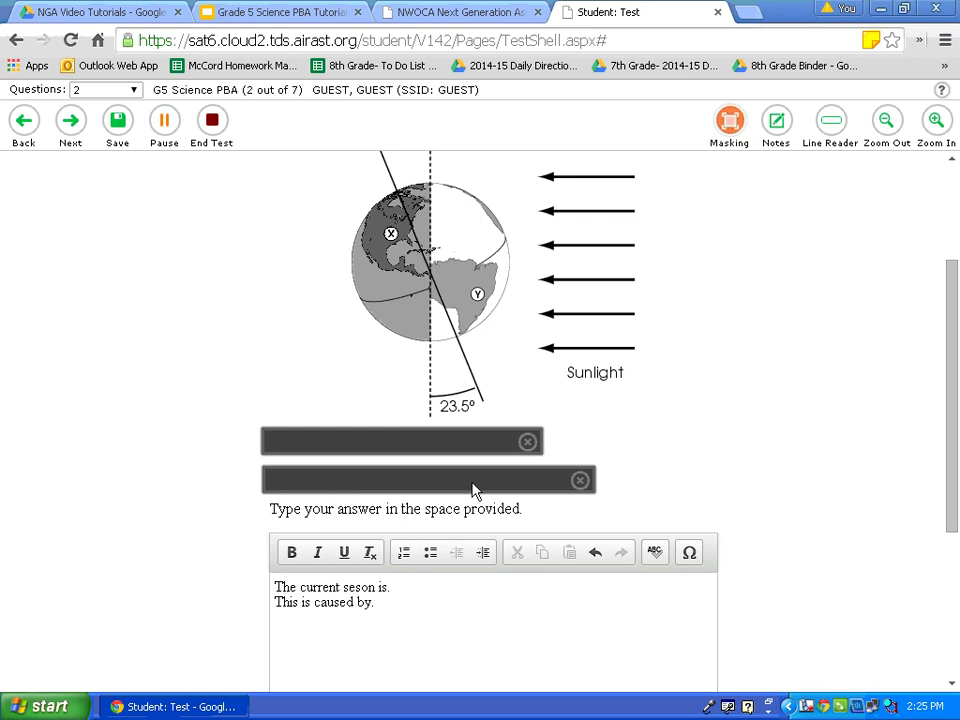
{"action": "left_click", "coordinate": [729, 122]}
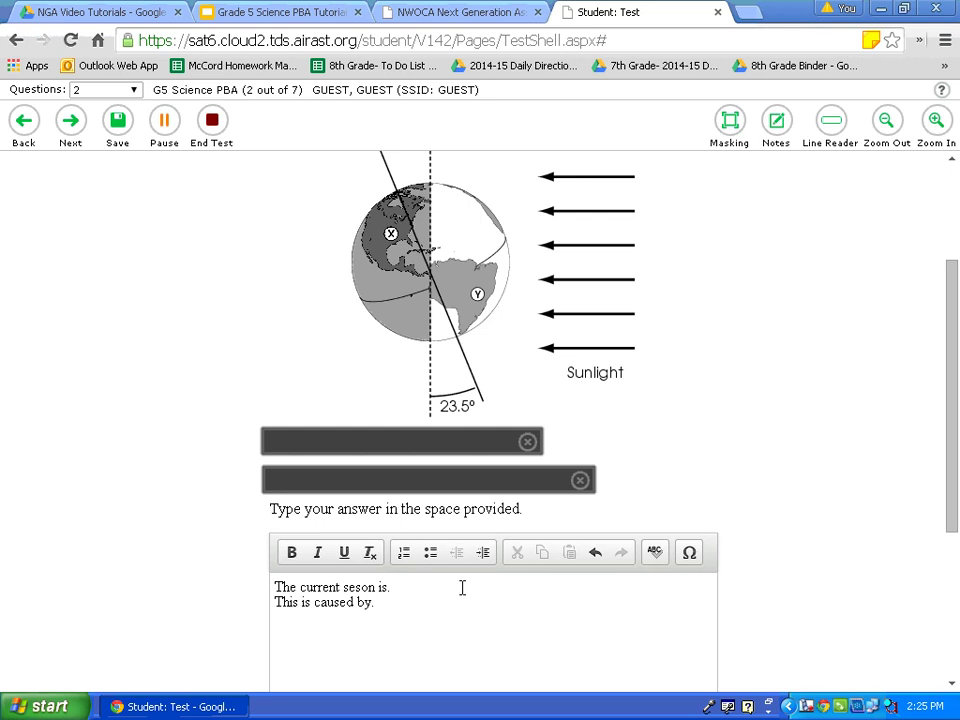
Step: Make the word "seson" bold, italic and underlined, take off the underline, and remove the remaining formatting
{"action": "double_click", "coordinate": [356, 587]}
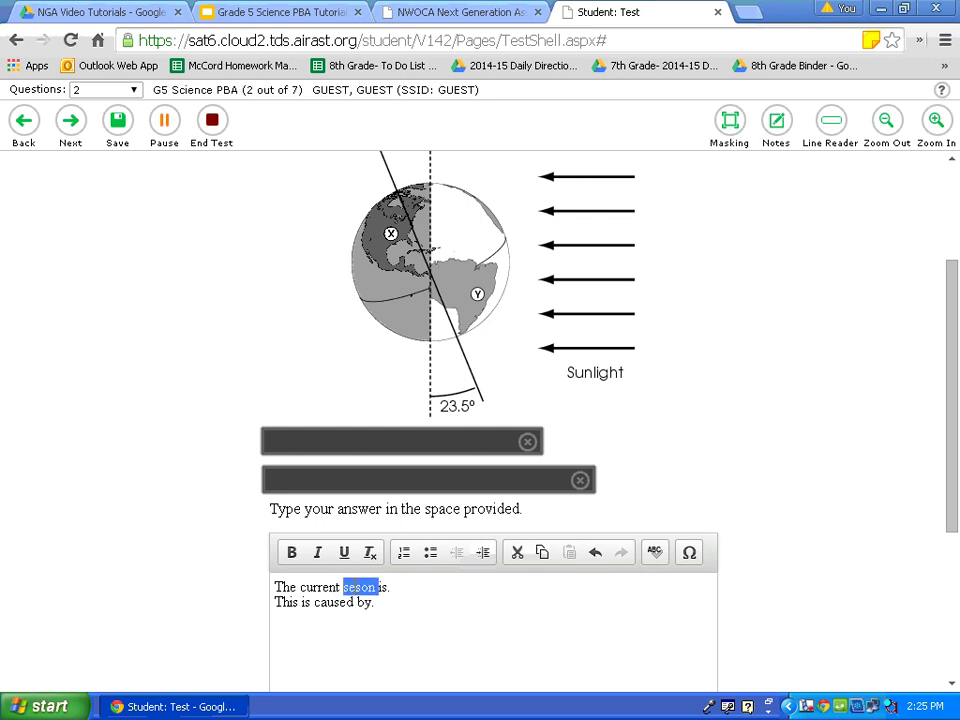
{"action": "left_click", "coordinate": [292, 555]}
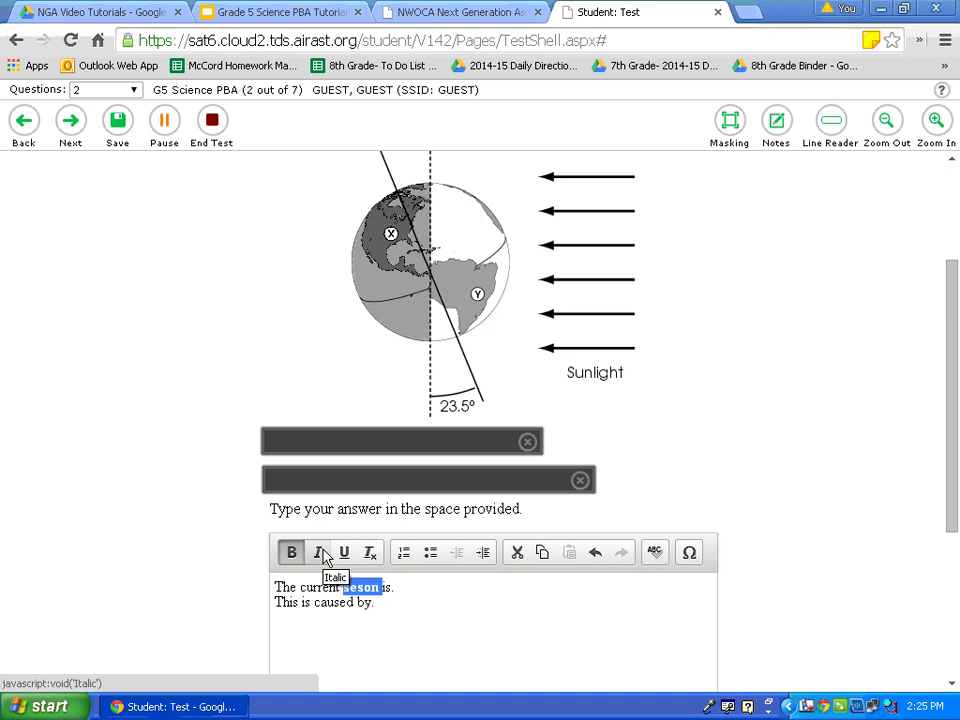
{"action": "left_click", "coordinate": [320, 554]}
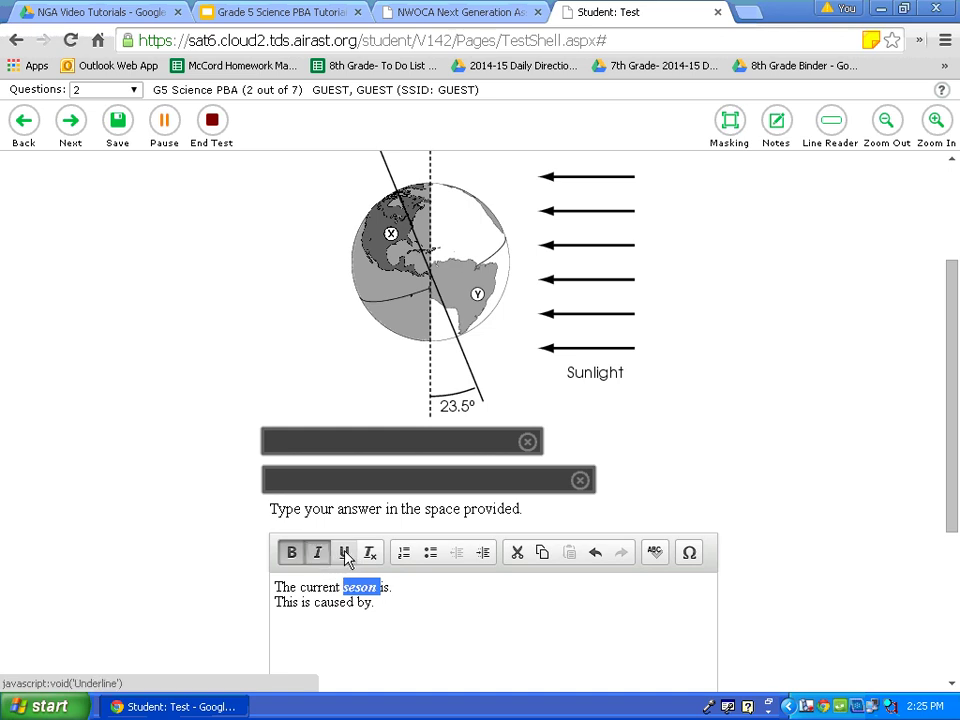
{"action": "left_click", "coordinate": [345, 556]}
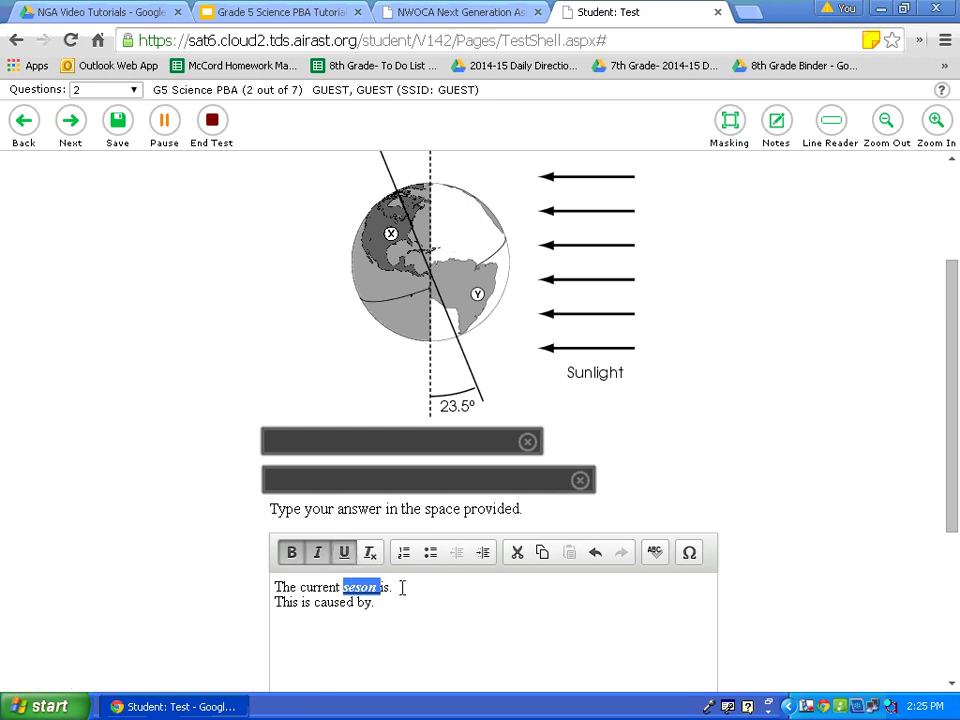
{"action": "left_click", "coordinate": [345, 556]}
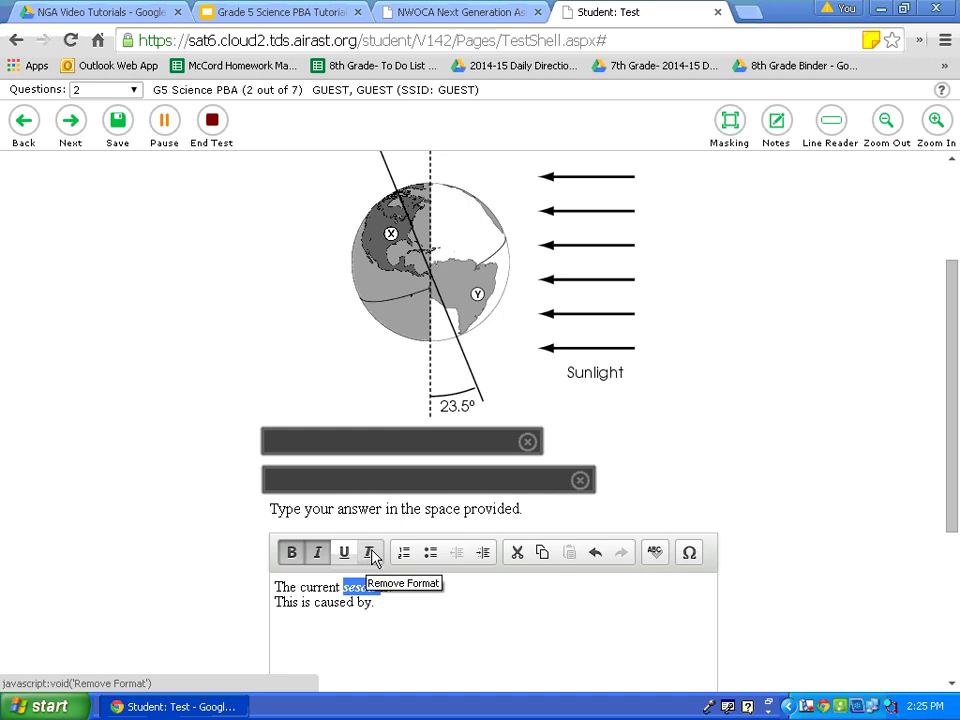
{"action": "left_click", "coordinate": [370, 553]}
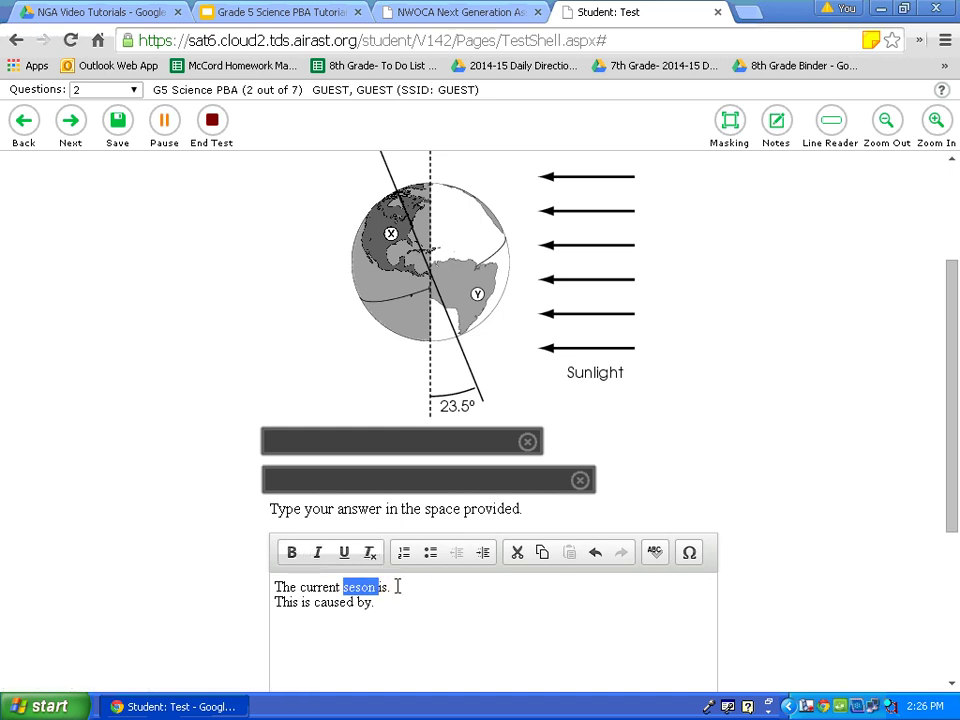
{"action": "left_click", "coordinate": [397, 586]}
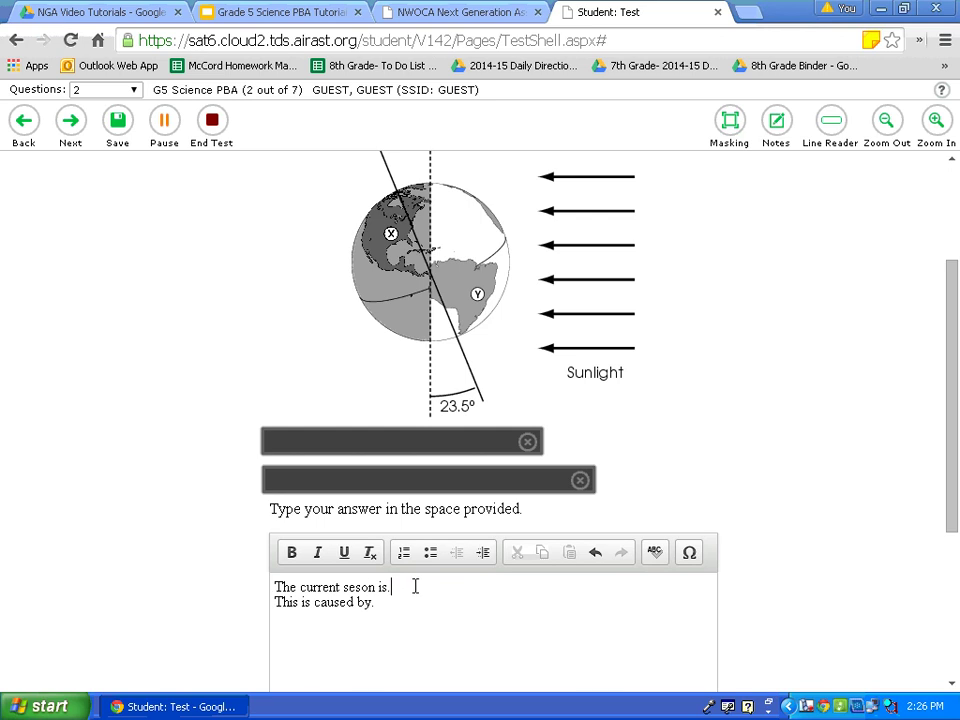
Step: Turn both answer lines into a numbered list, switch it to a bulleted list, and remove the bullets
{"action": "left_click_drag", "start_coordinate": [377, 603], "coordinate": [276, 584]}
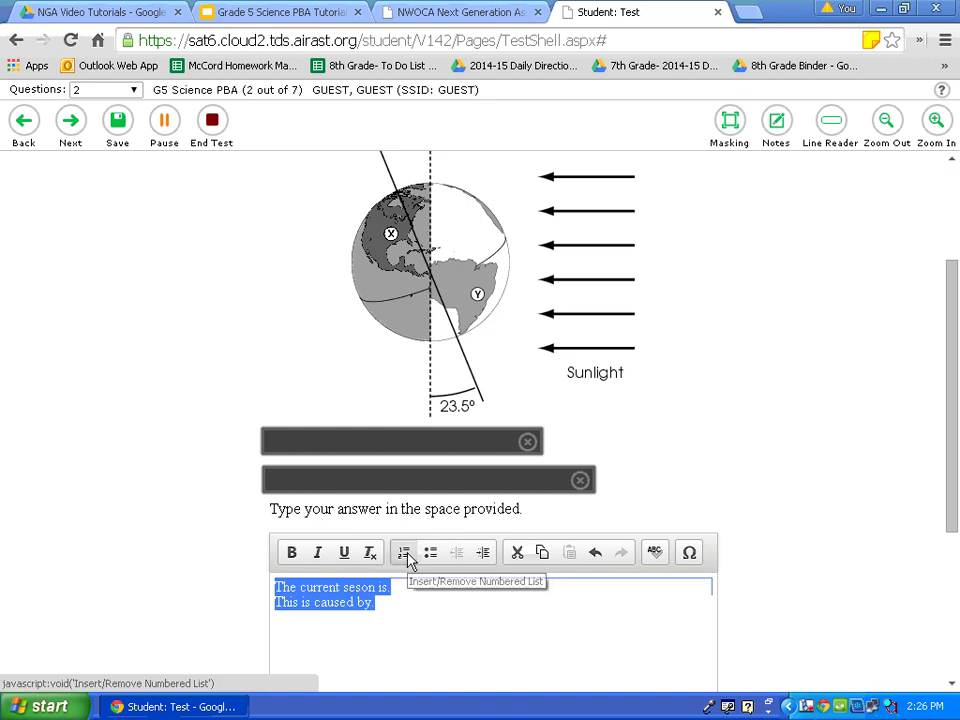
{"action": "left_click", "coordinate": [405, 555]}
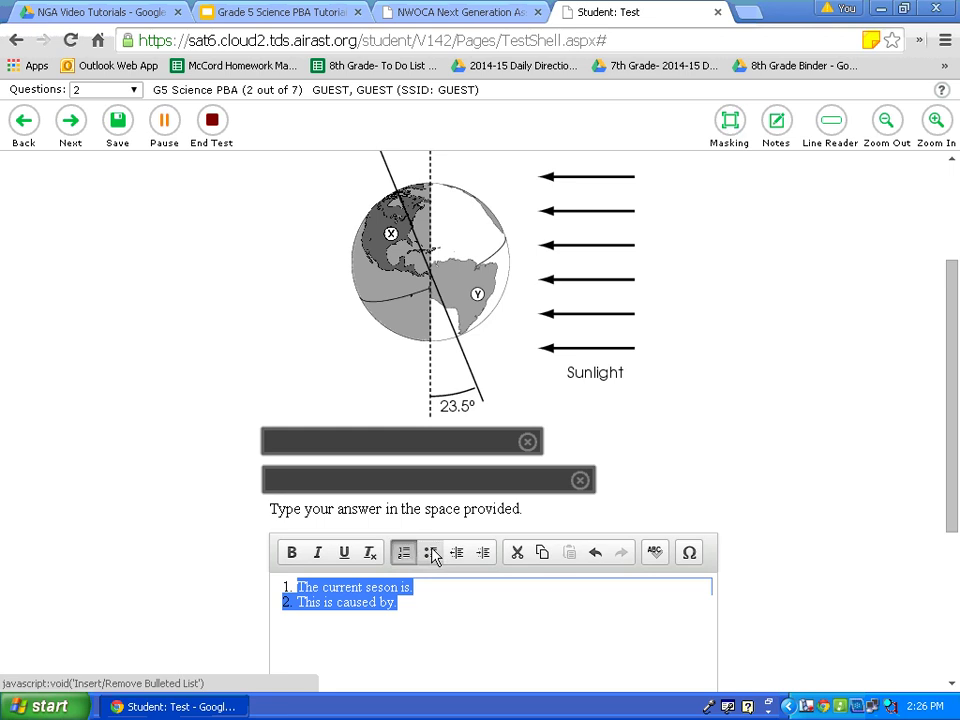
{"action": "left_click", "coordinate": [433, 556]}
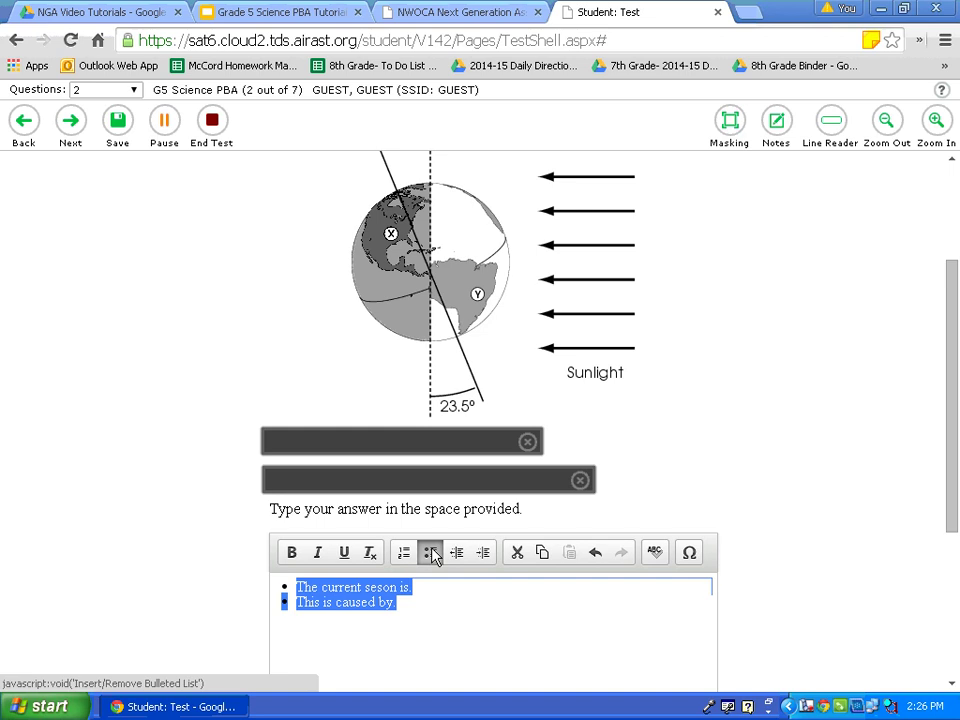
{"action": "left_click", "coordinate": [430, 557]}
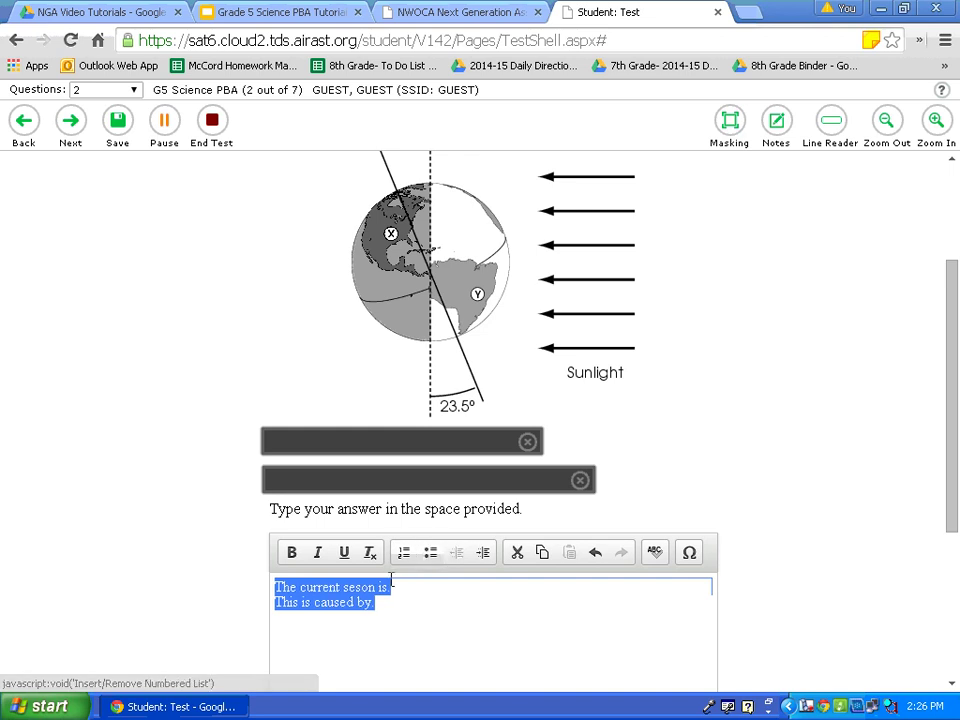
Step: Indent the answer's first line by one level and move it back out again
{"action": "left_click", "coordinate": [388, 586]}
{"action": "left_click", "coordinate": [274, 583]}
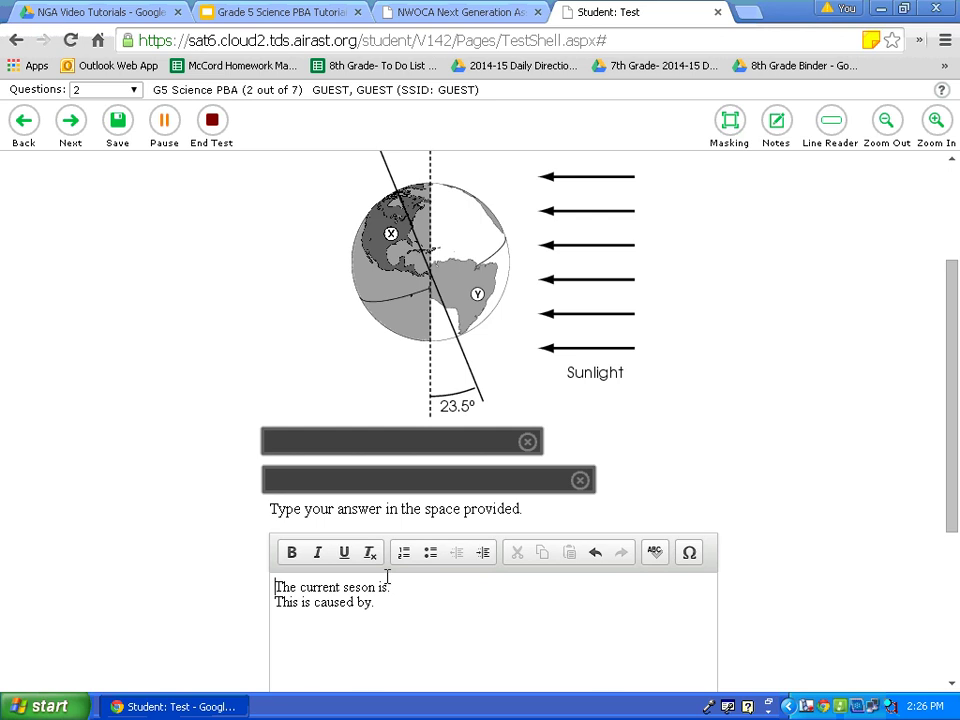
{"action": "left_click", "coordinate": [488, 558]}
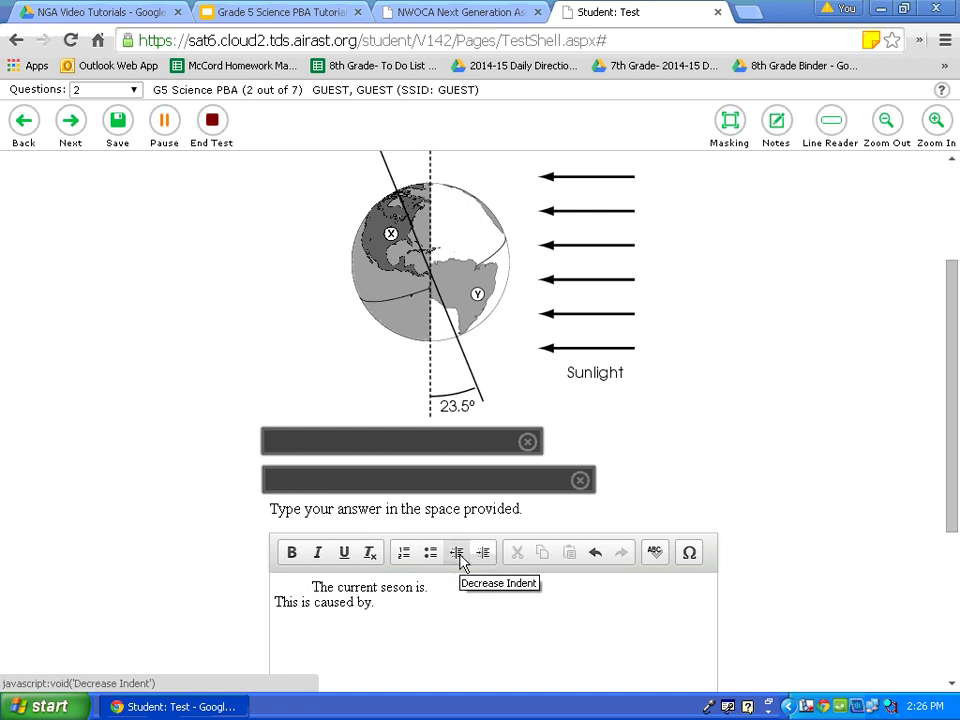
{"action": "left_click", "coordinate": [458, 556]}
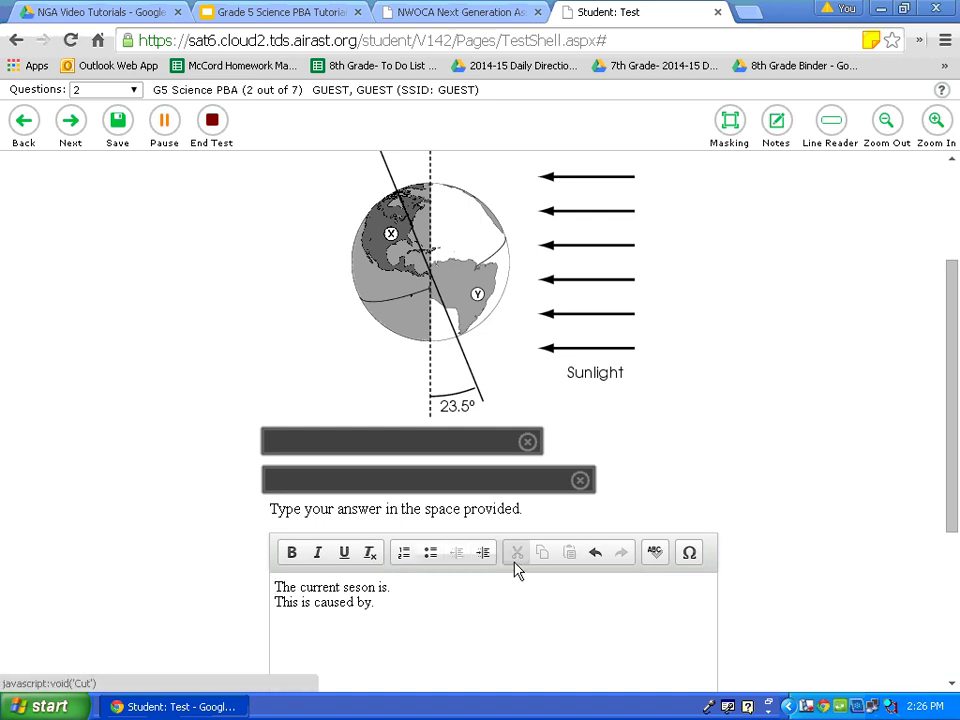
Step: Cut the word "seson" from the answer's first line and undo the cut
{"action": "double_click", "coordinate": [359, 586]}
{"action": "key", "text": "ctrl+c"}
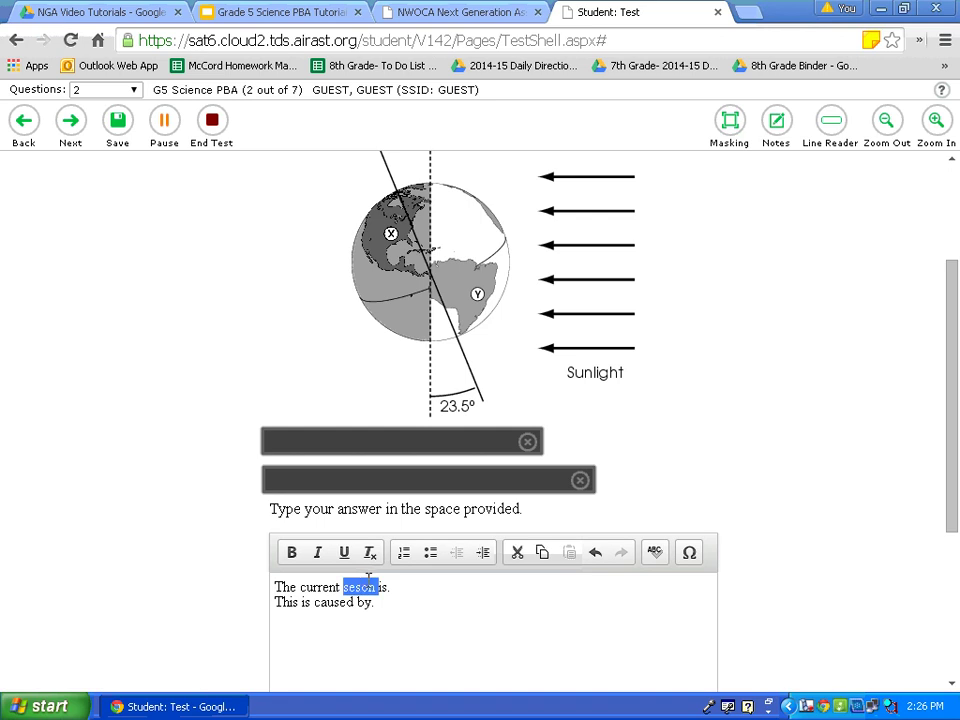
{"action": "left_click", "coordinate": [518, 555]}
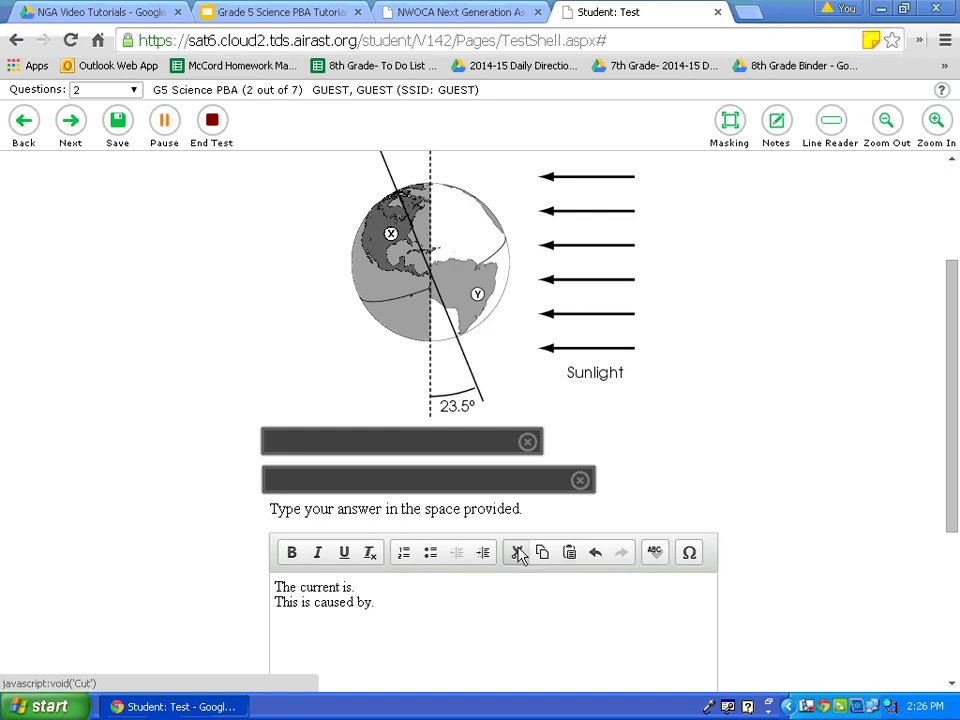
{"action": "left_click", "coordinate": [596, 556]}
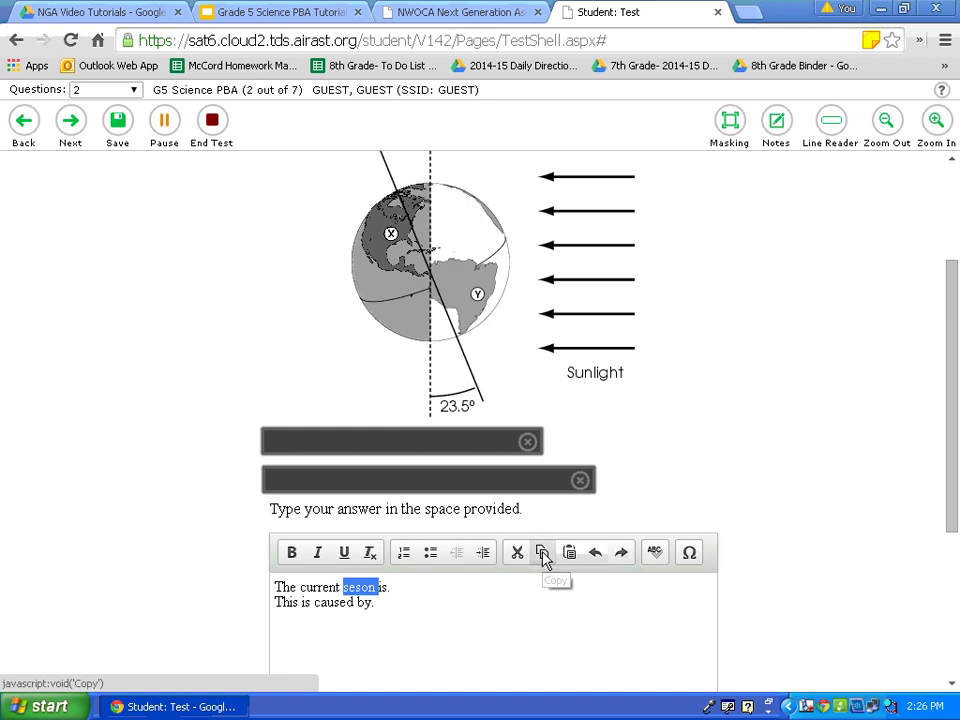
Step: Paste "seson" at the end of the answer's first line and cut the pasted word out again
{"action": "left_click", "coordinate": [521, 585]}
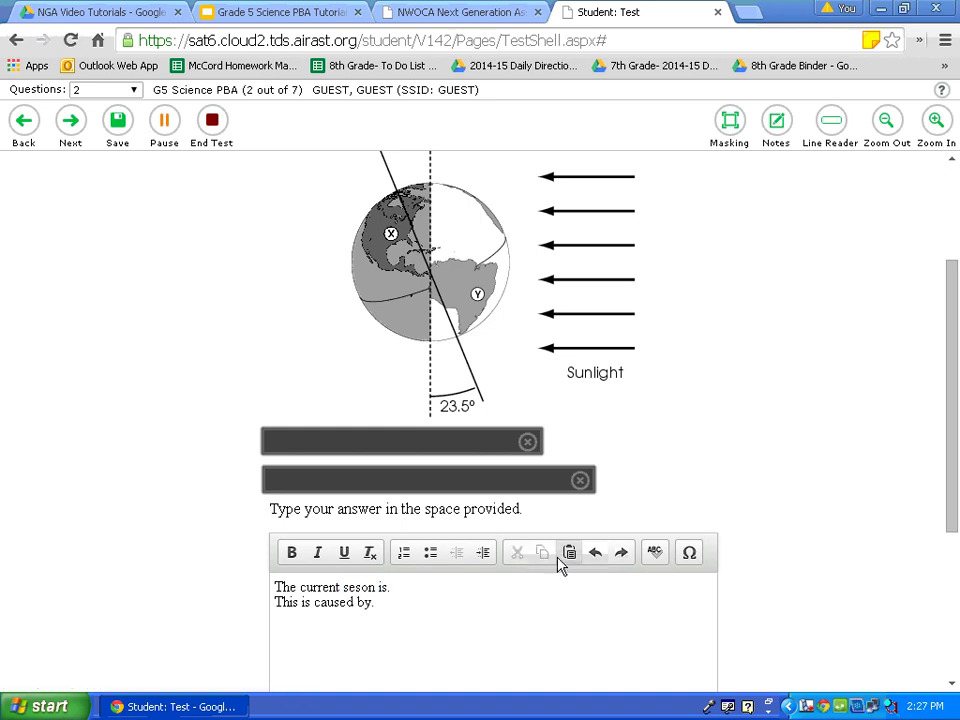
{"action": "left_click", "coordinate": [568, 556]}
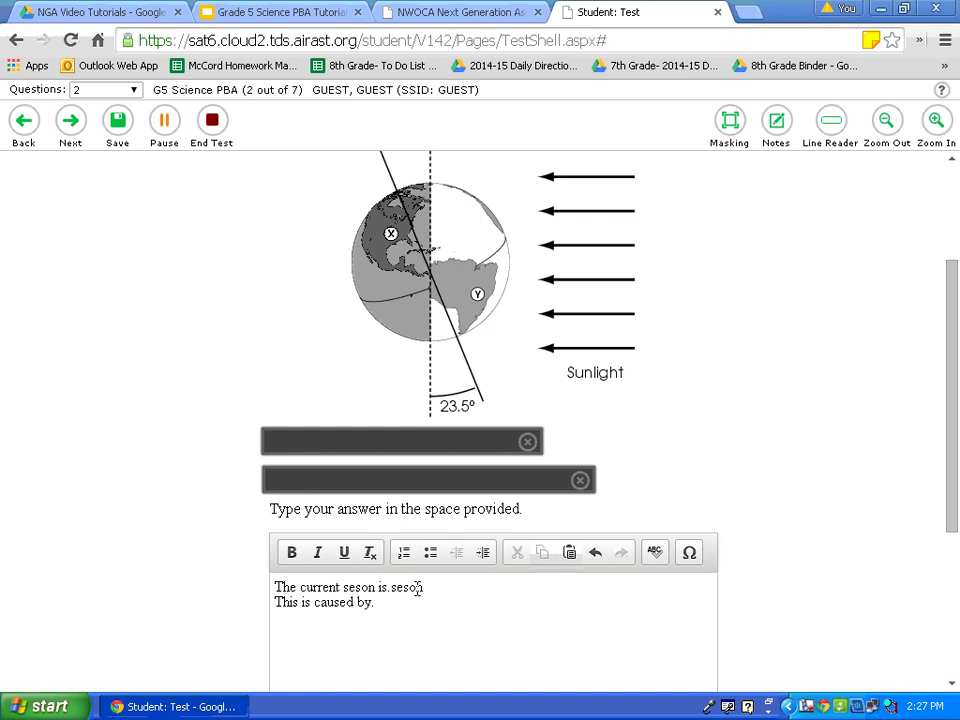
{"action": "double_click", "coordinate": [418, 587]}
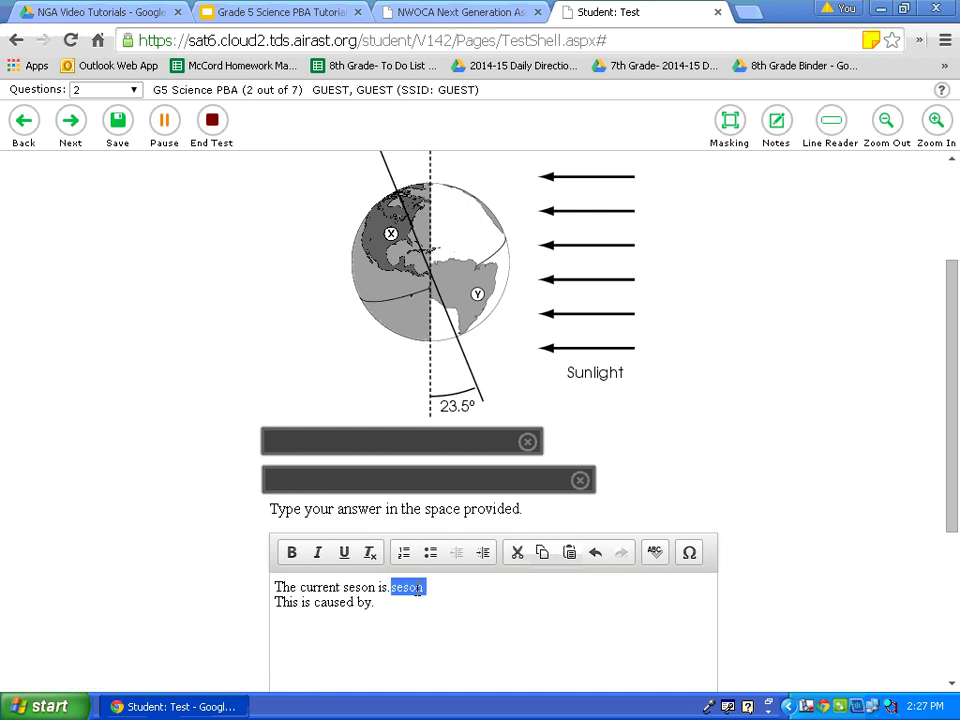
{"action": "left_click", "coordinate": [516, 555]}
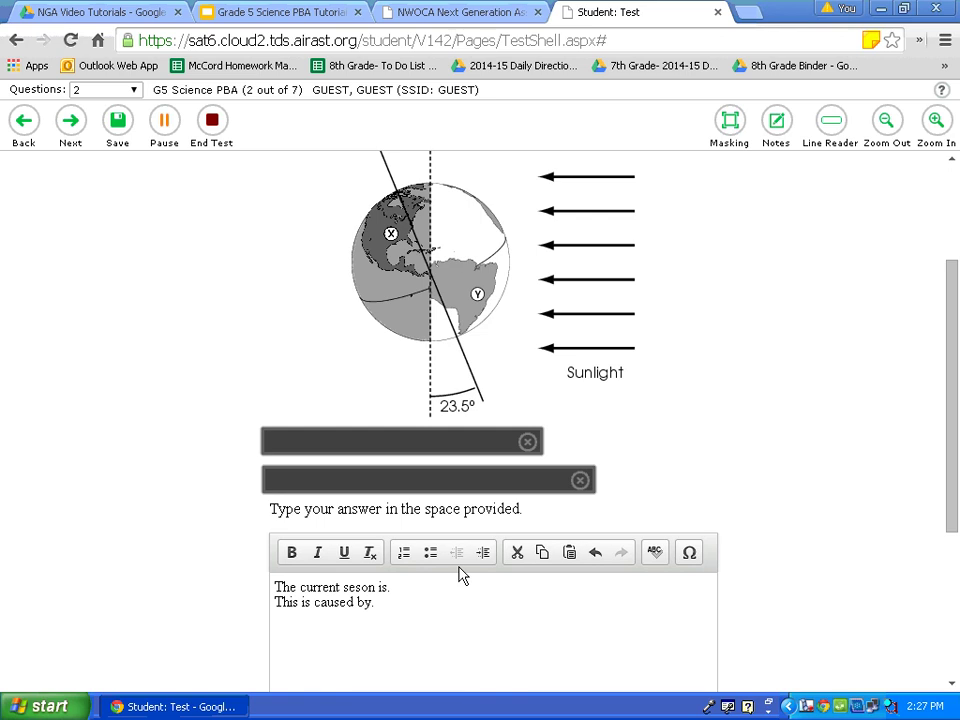
Step: Spell-check both answer lines, replace "seson" with the suggestion "season", and leave spell-check mode
{"action": "left_click", "coordinate": [399, 604]}
{"action": "left_click_drag", "start_coordinate": [367, 604], "coordinate": [270, 581]}
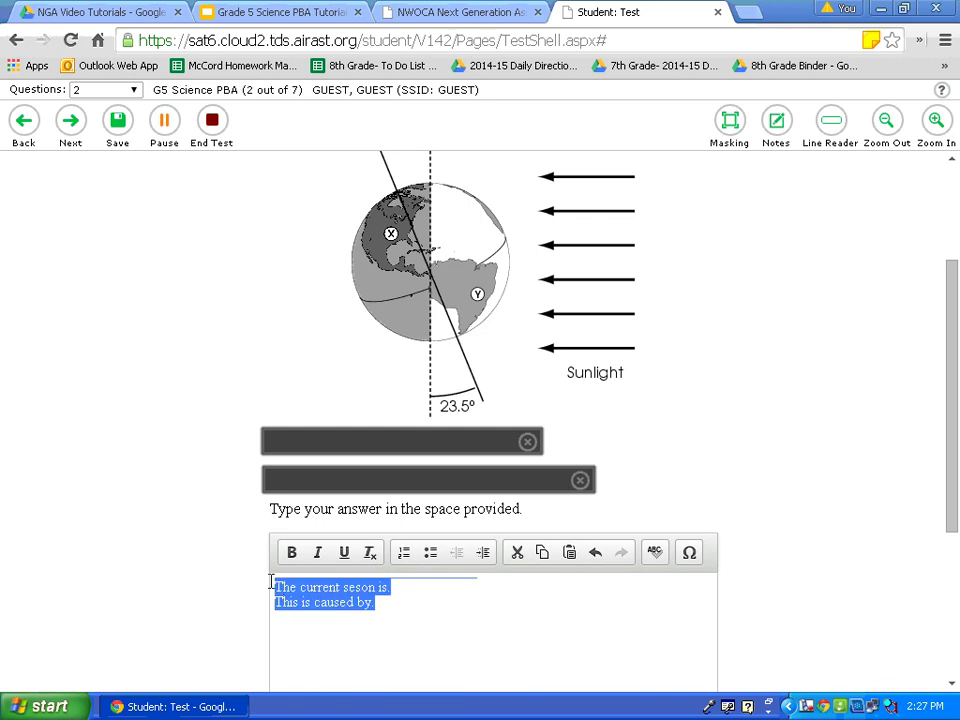
{"action": "left_click", "coordinate": [656, 556]}
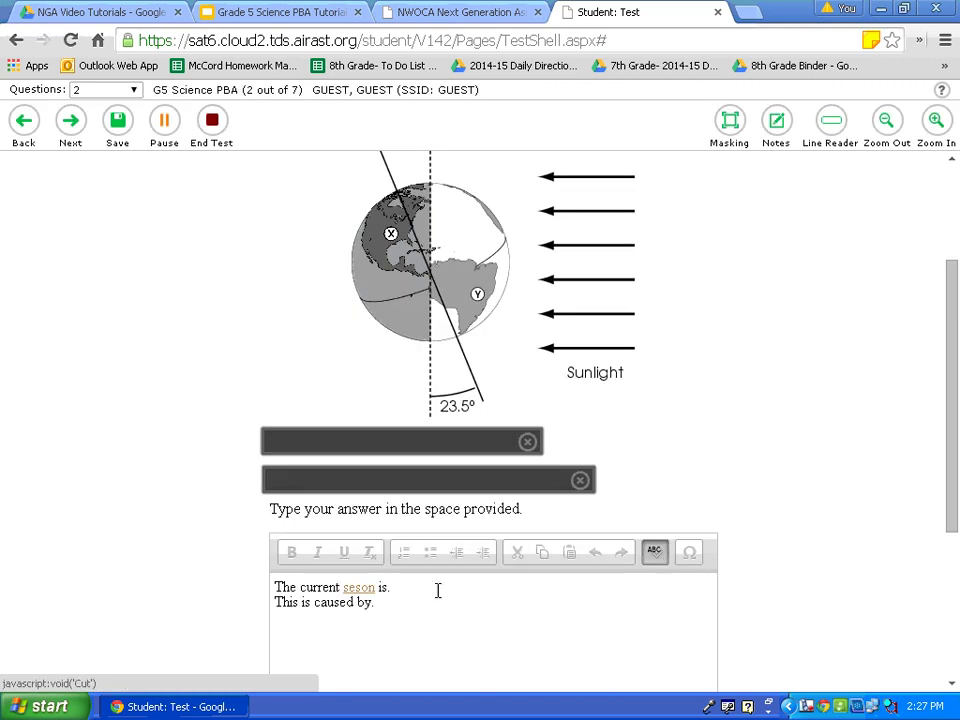
{"action": "left_click", "coordinate": [368, 592]}
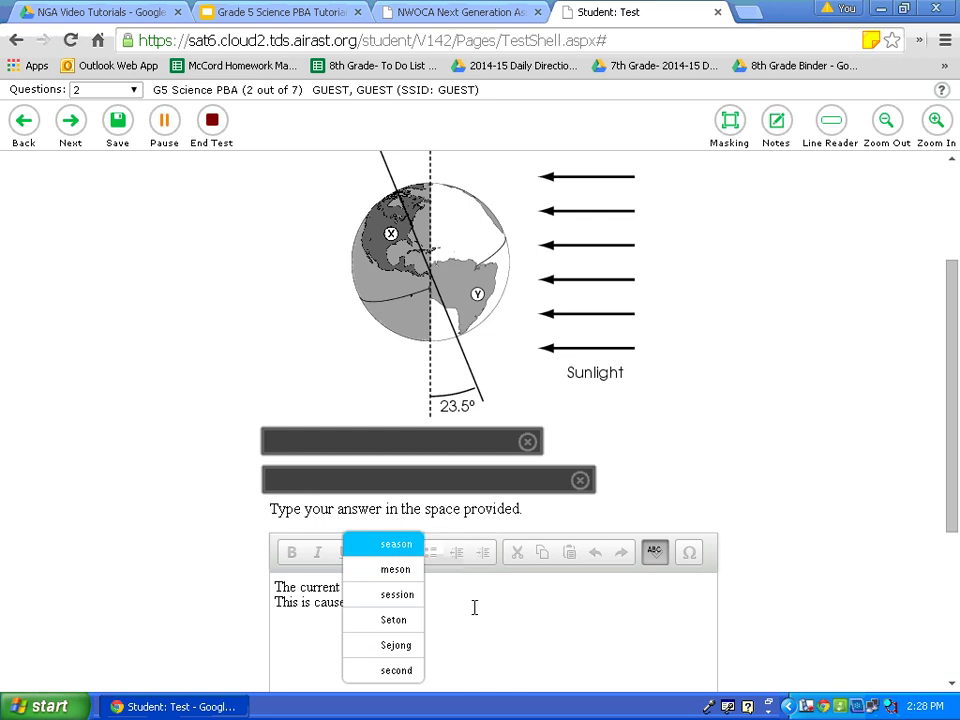
{"action": "left_click", "coordinate": [395, 546]}
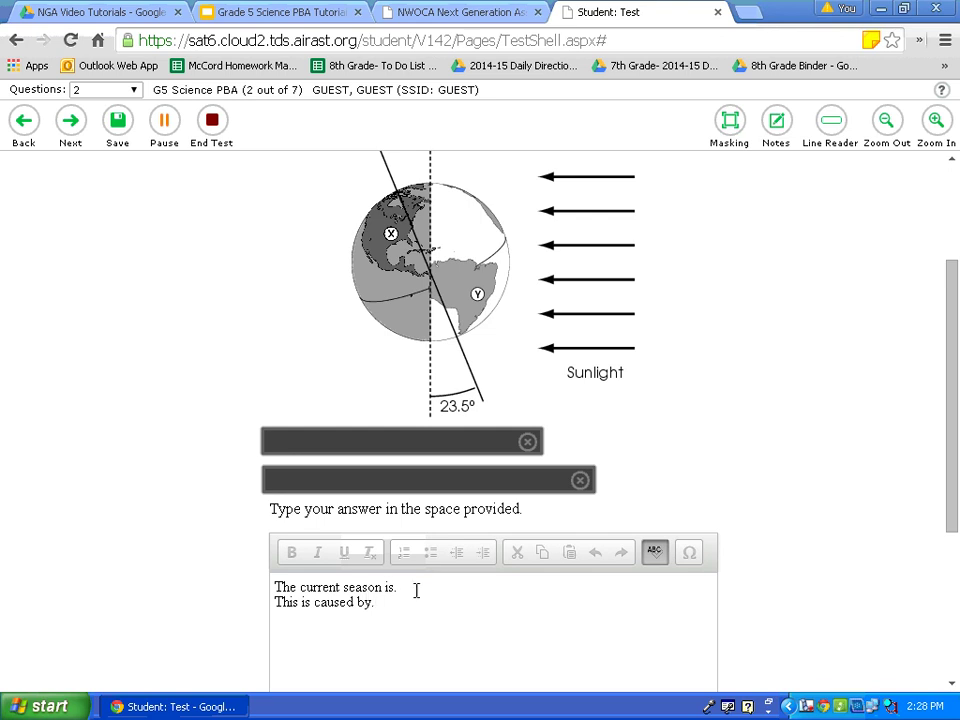
{"action": "left_click", "coordinate": [660, 552]}
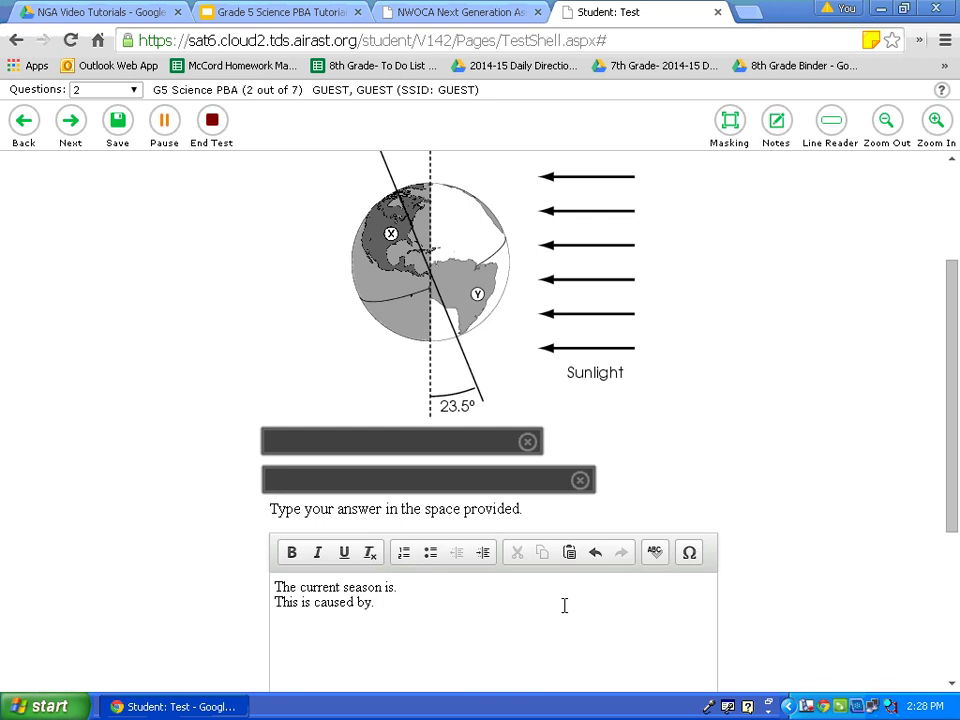
Step: View the special characters available for the answer and close the selection without inserting one
{"action": "left_click", "coordinate": [689, 554]}
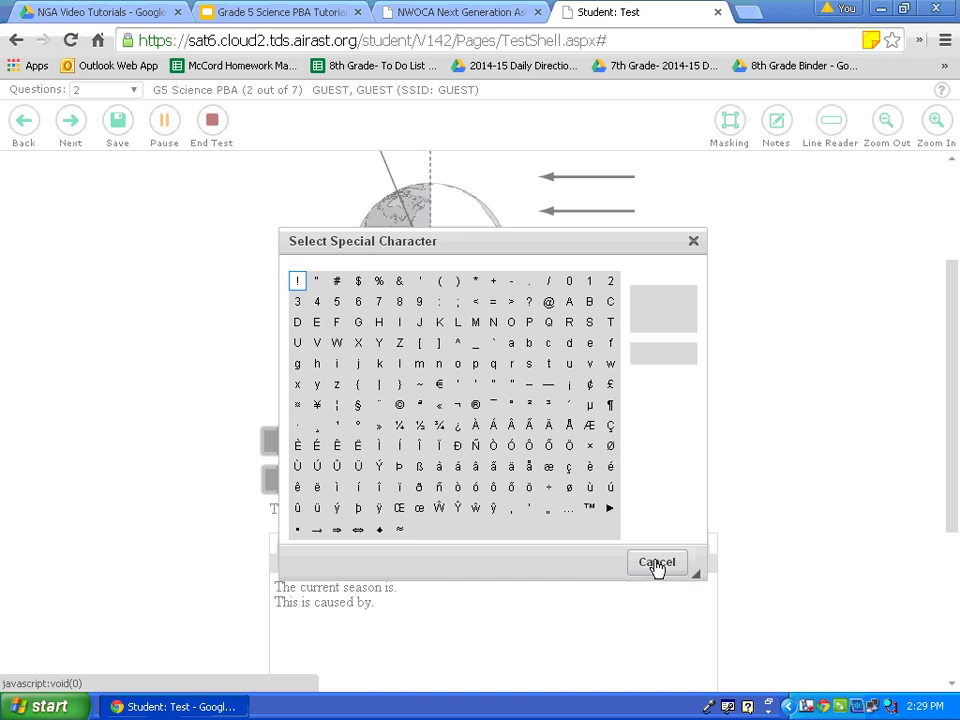
{"action": "left_click", "coordinate": [657, 563]}
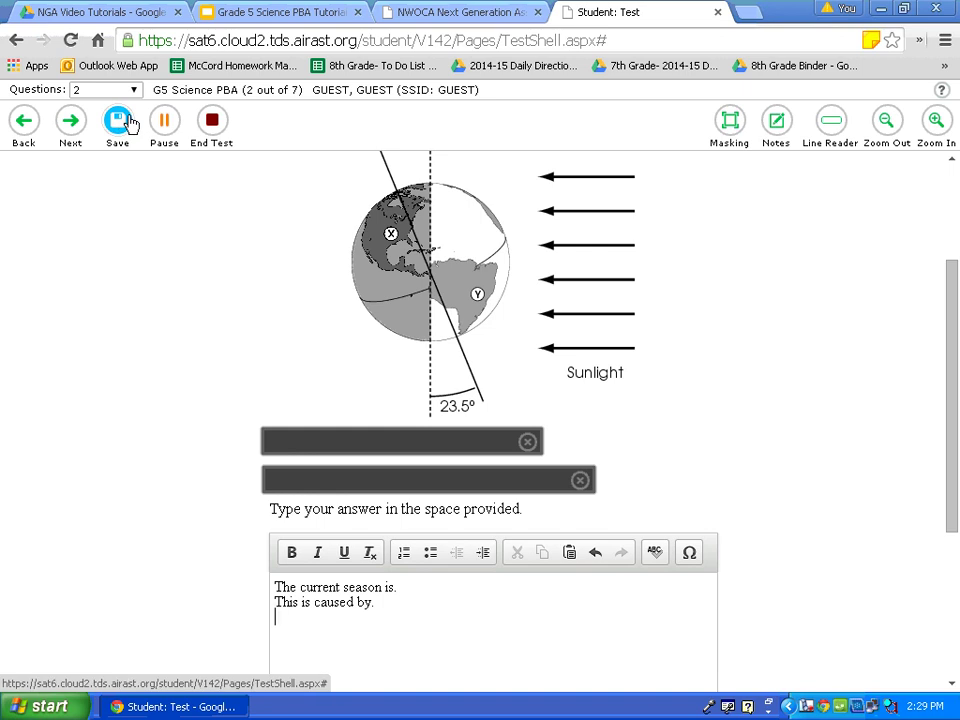
Step: Move on to question 3 and look over the toy car data and order table
{"action": "left_click", "coordinate": [70, 121]}
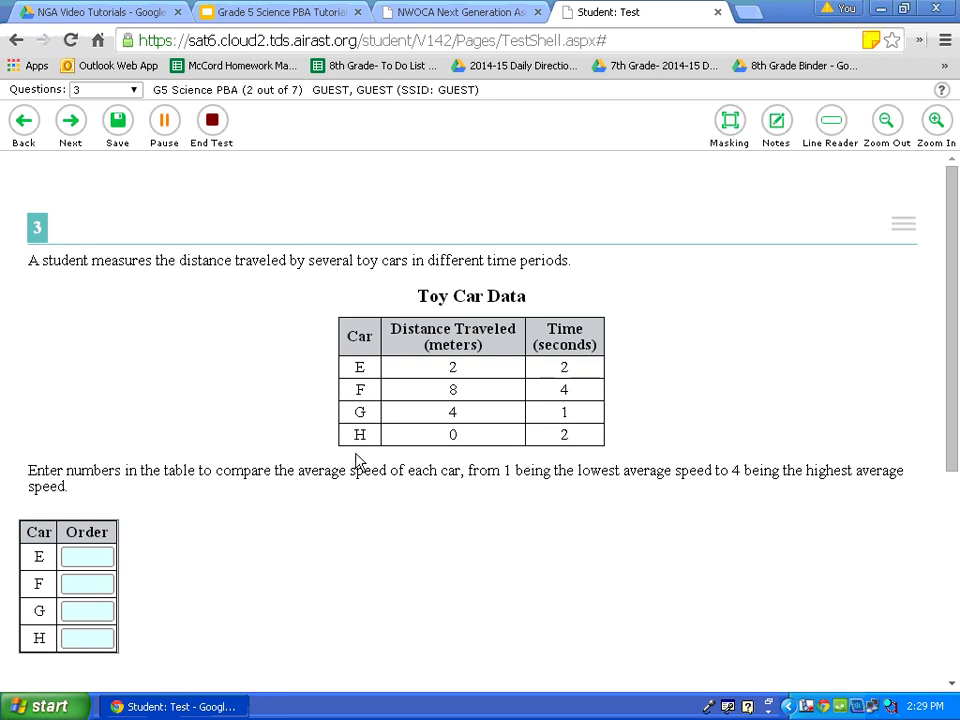
{"action": "scroll", "coordinate": [360, 462], "scroll_direction": "down", "scroll_amount": 4}
{"action": "scroll", "coordinate": [360, 462], "scroll_direction": "up", "scroll_amount": 4}
Step: Play the tutorial for question 3 and close it
{"action": "left_click", "coordinate": [902, 226]}
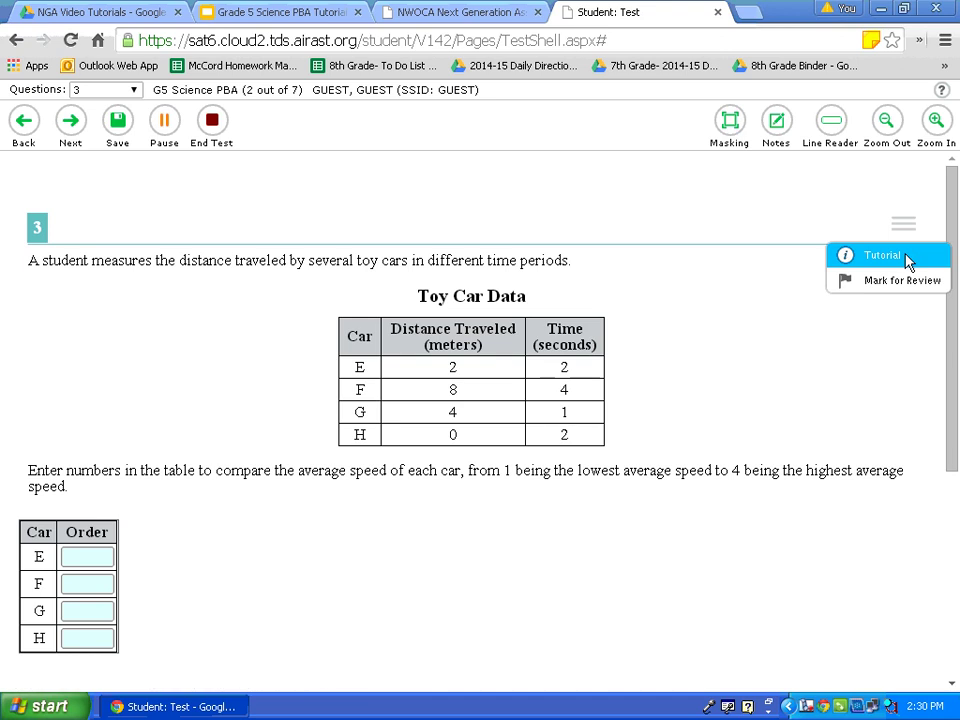
{"action": "left_click", "coordinate": [907, 259]}
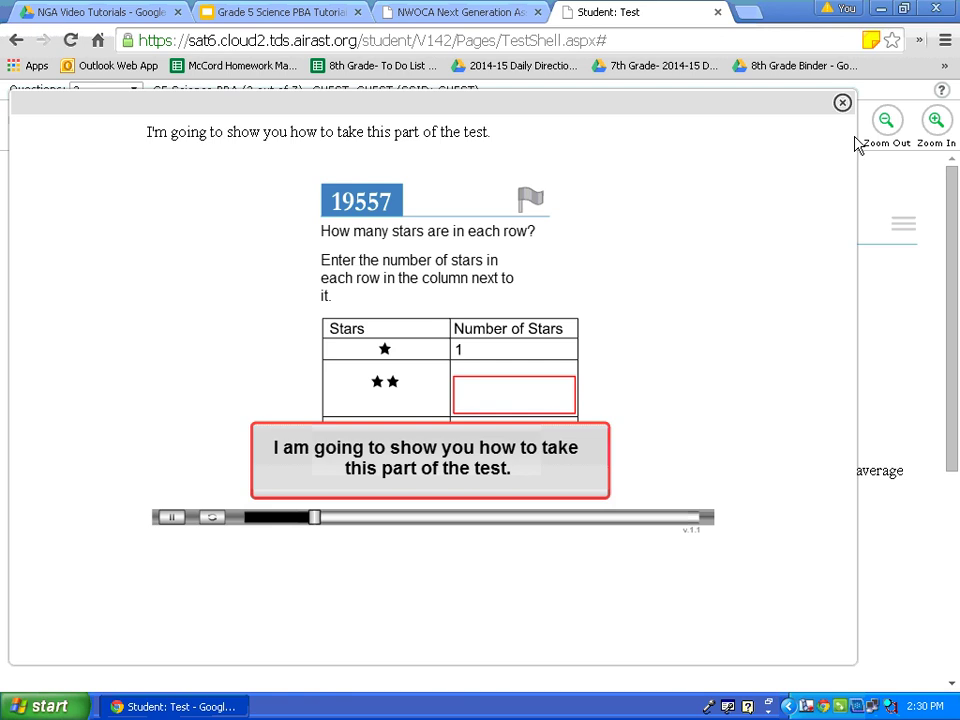
{"action": "left_click", "coordinate": [840, 105]}
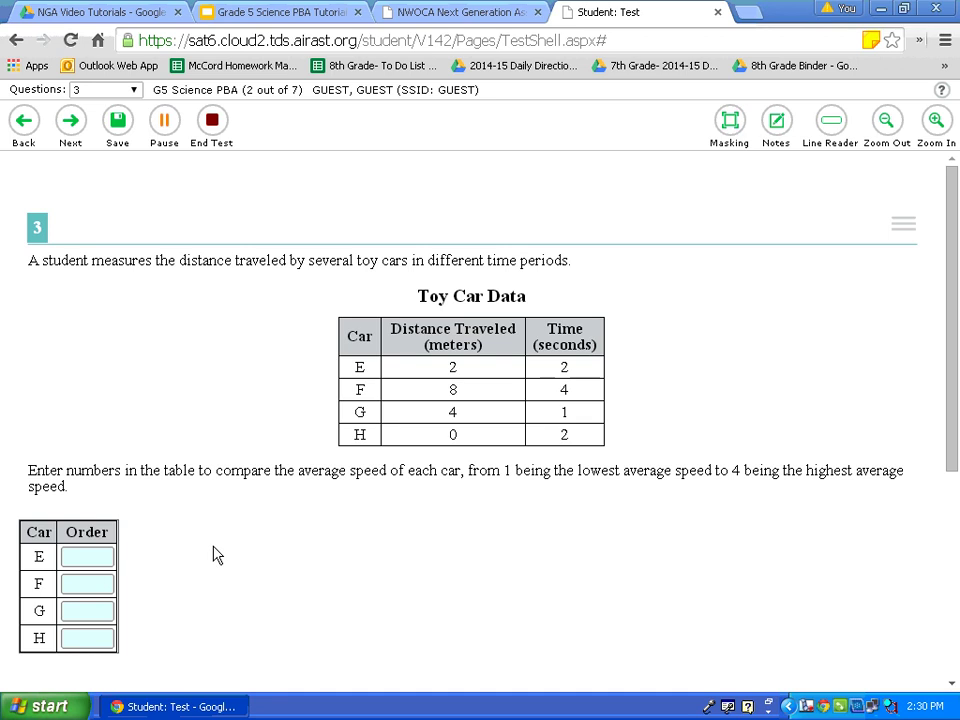
Step: Fill in the Order column with 1 for car E, 2 for F, 3 for G and 4 for H
{"action": "left_click", "coordinate": [100, 560]}
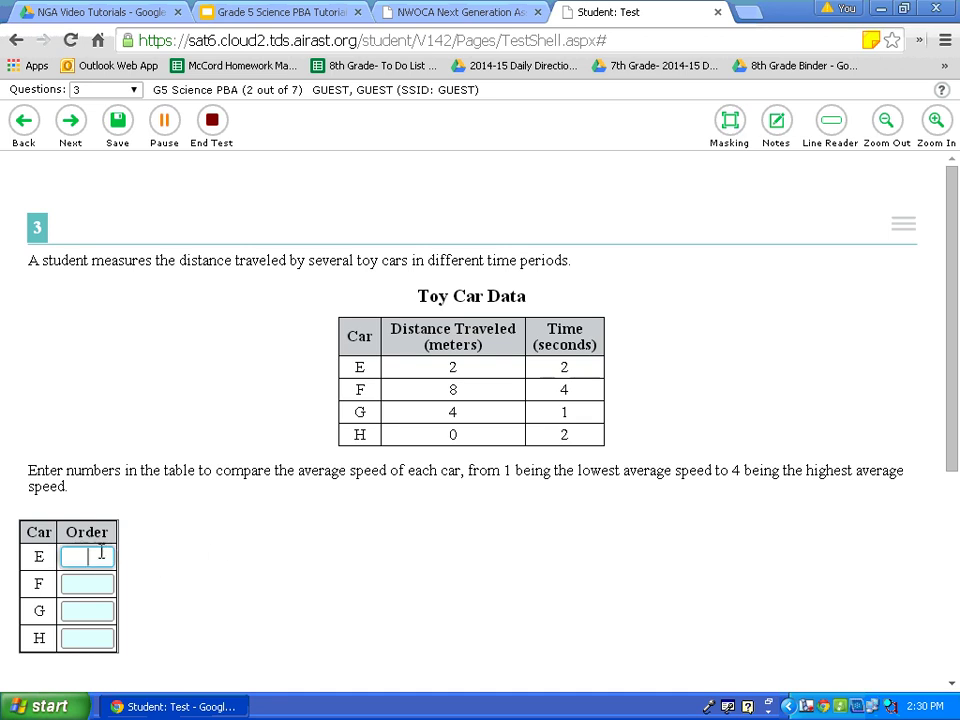
{"action": "type", "text": "1"}
{"action": "left_click", "coordinate": [80, 582]}
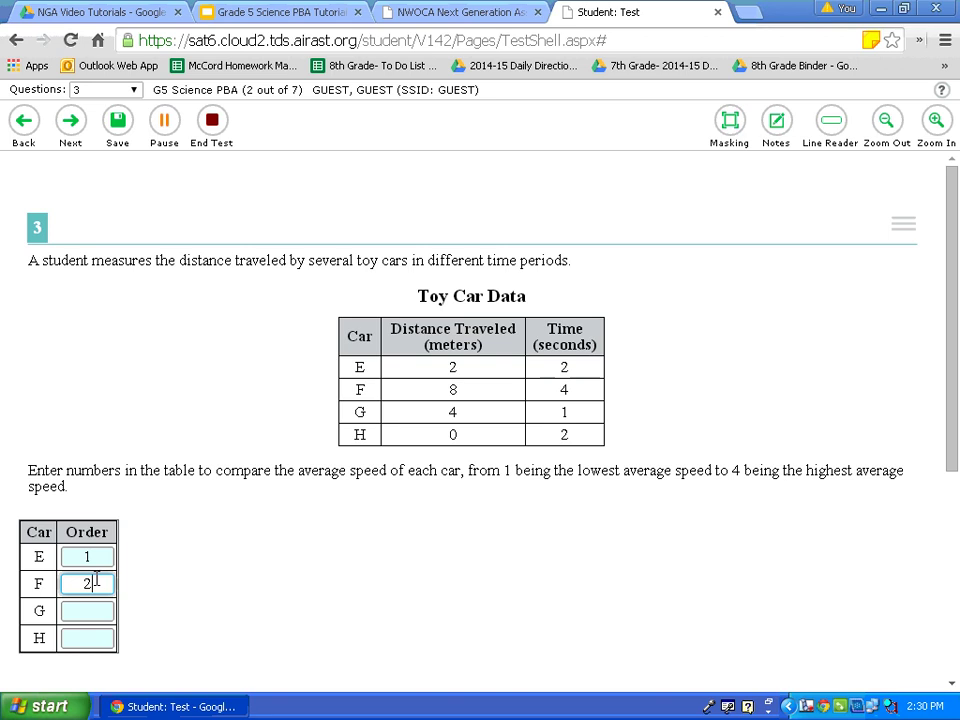
{"action": "type", "text": "2"}
{"action": "left_click", "coordinate": [101, 604]}
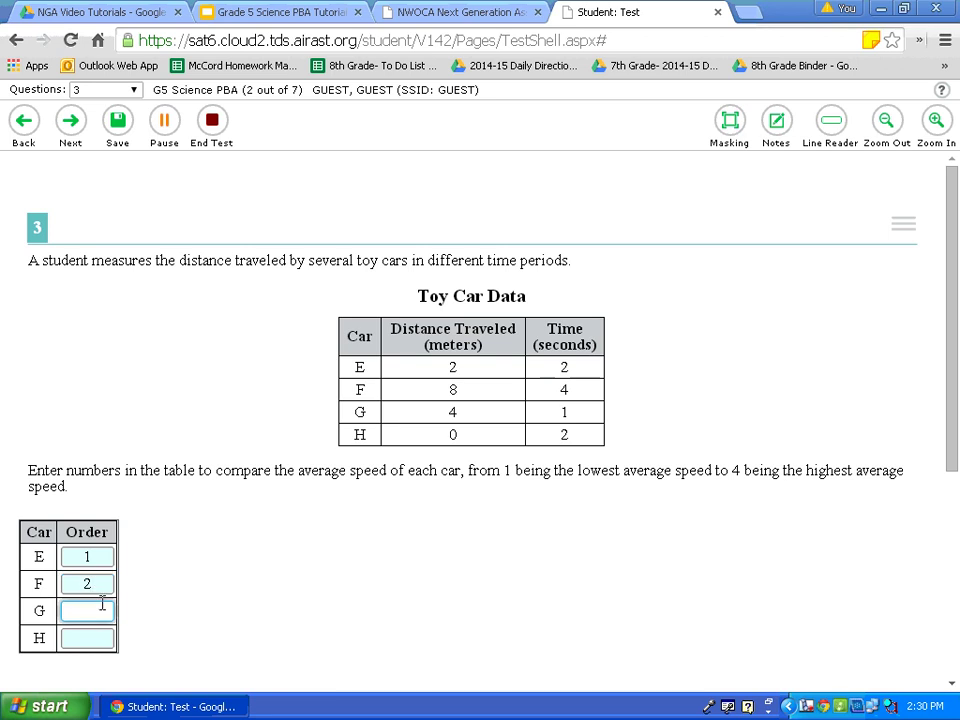
{"action": "left_click", "coordinate": [97, 639]}
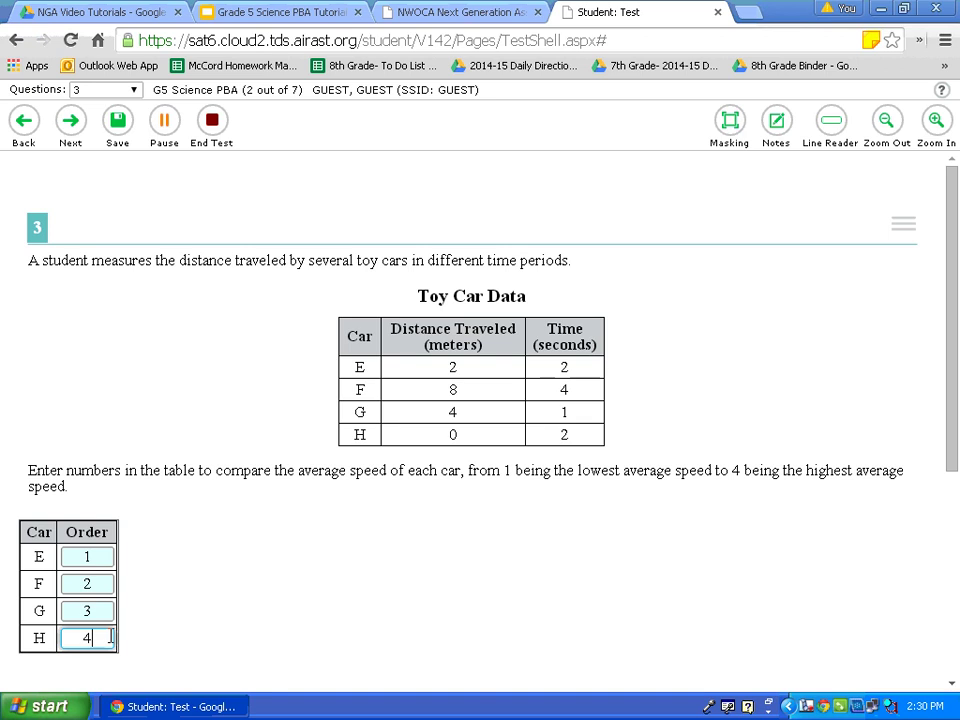
{"action": "left_click", "coordinate": [452, 393]}
{"action": "left_click", "coordinate": [343, 505]}
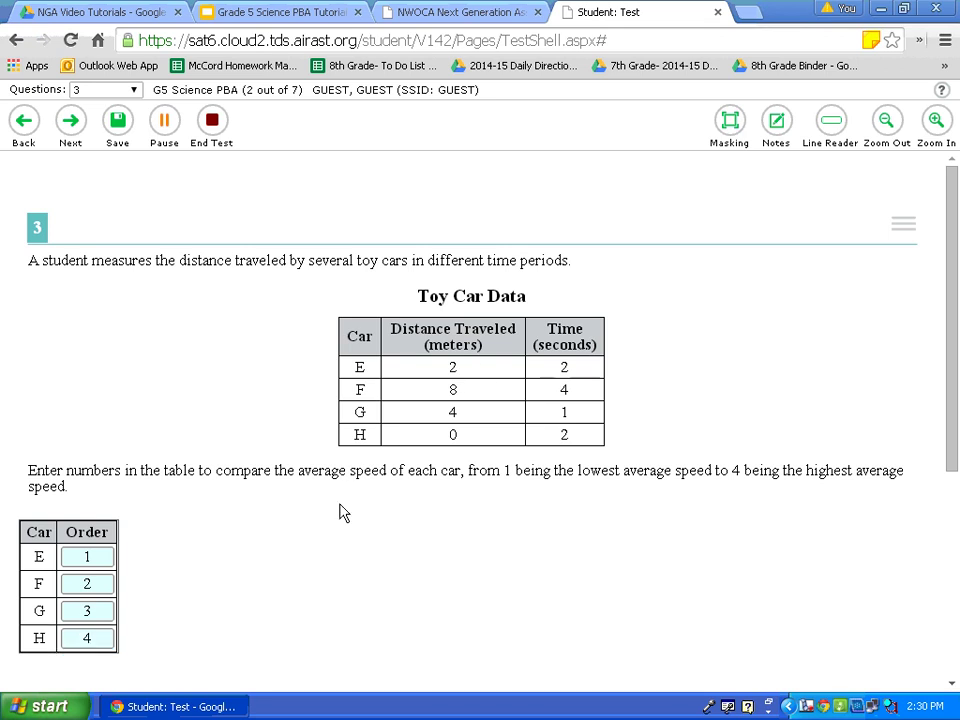
Step: Save the answer to question 3 and continue to the next question
{"action": "left_click", "coordinate": [119, 123]}
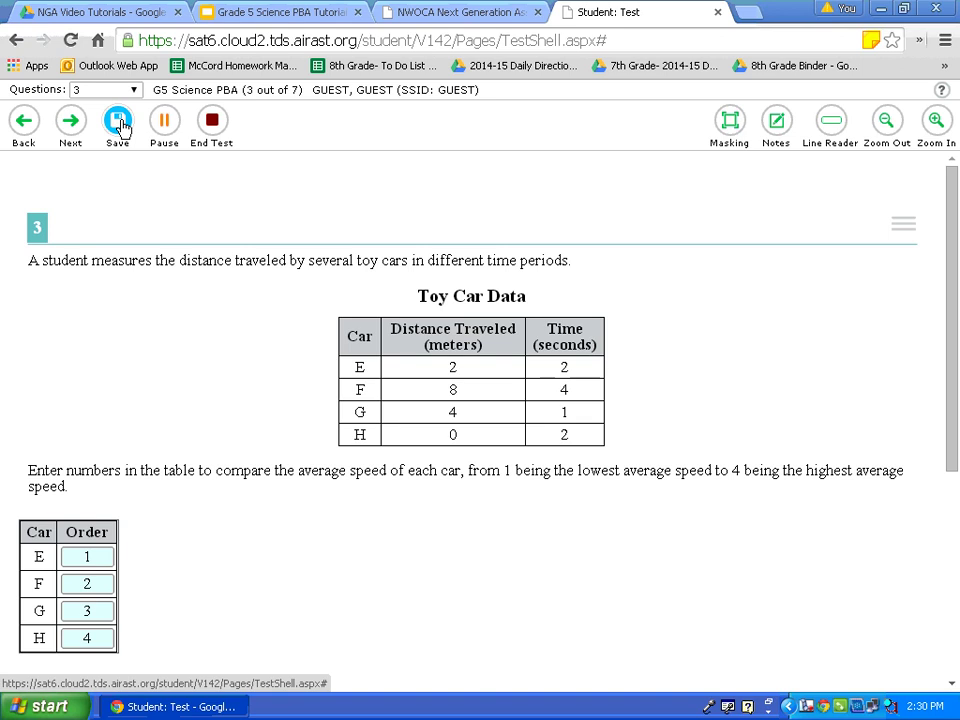
{"action": "left_click", "coordinate": [67, 125]}
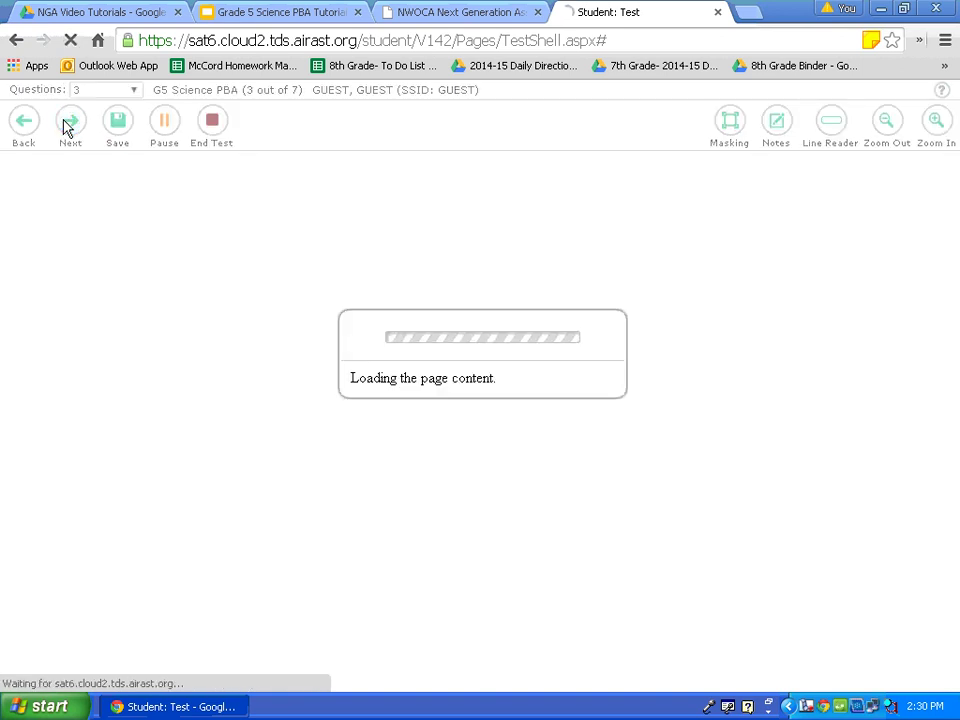
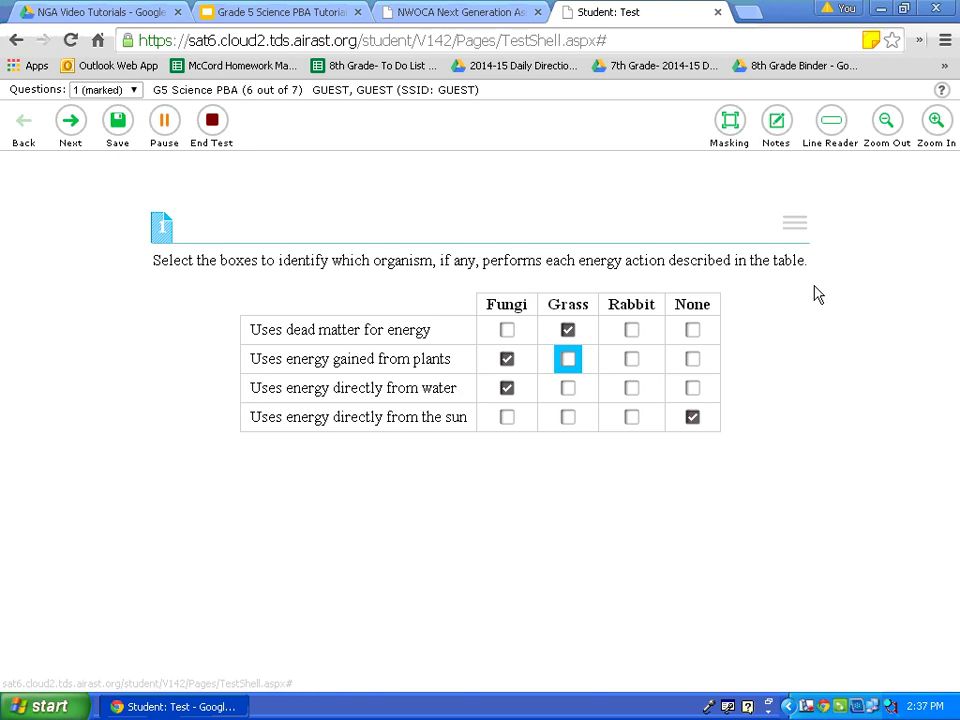
Step: Remove the review mark from question 1
{"action": "left_click", "coordinate": [793, 230]}
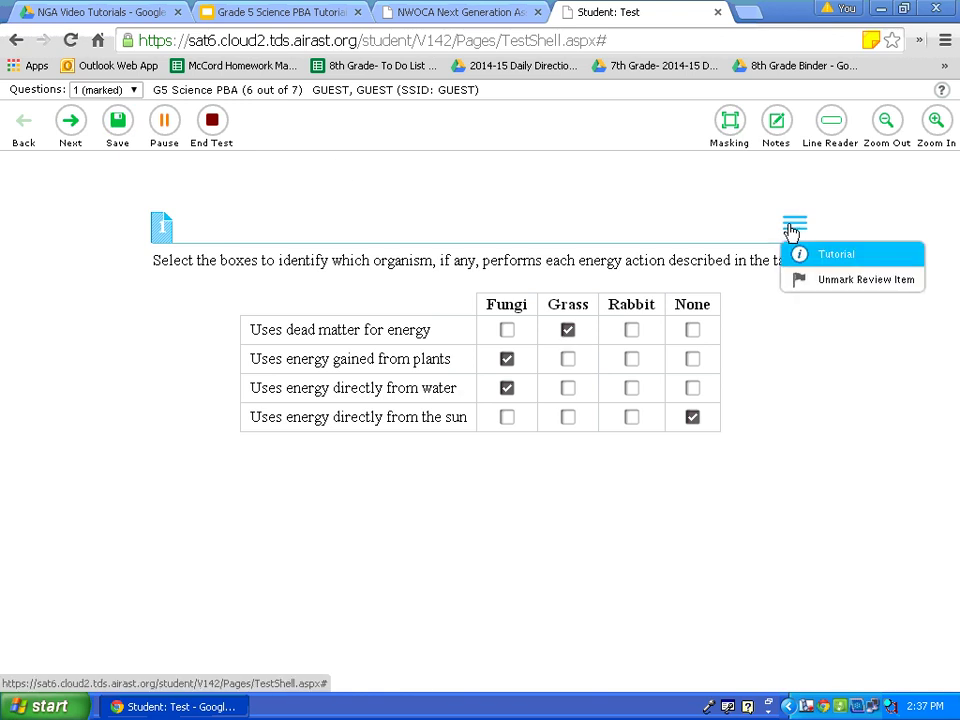
{"action": "left_click", "coordinate": [897, 282]}
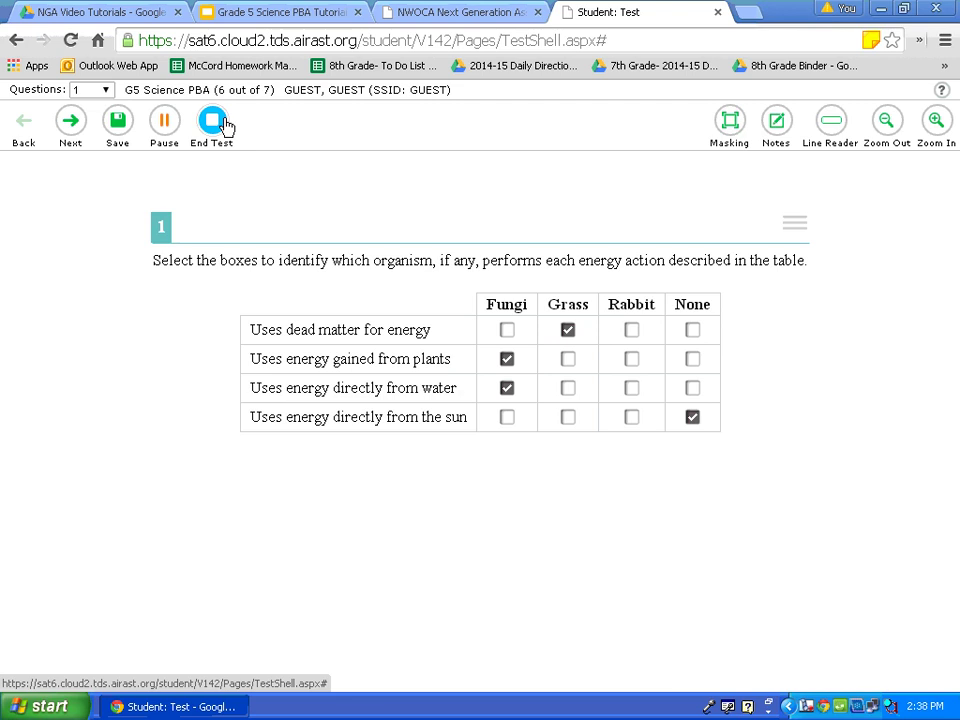
Step: Open the Ohio Online Field Test Portal from the NWOCA page and sign in to a guest session
{"action": "left_click", "coordinate": [485, 12]}
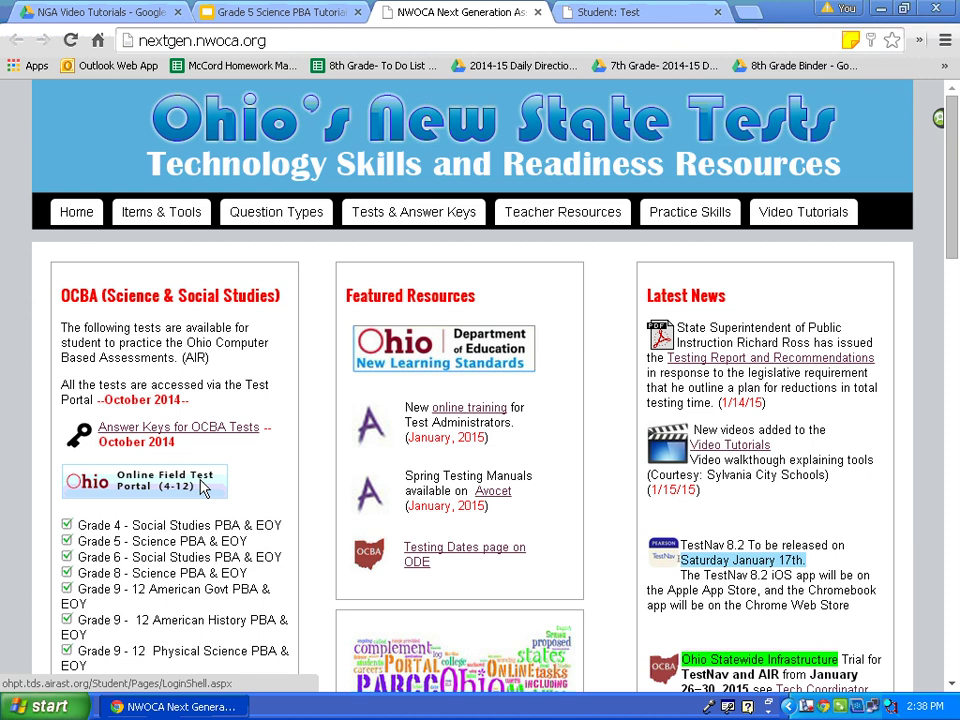
{"action": "left_click", "coordinate": [203, 487]}
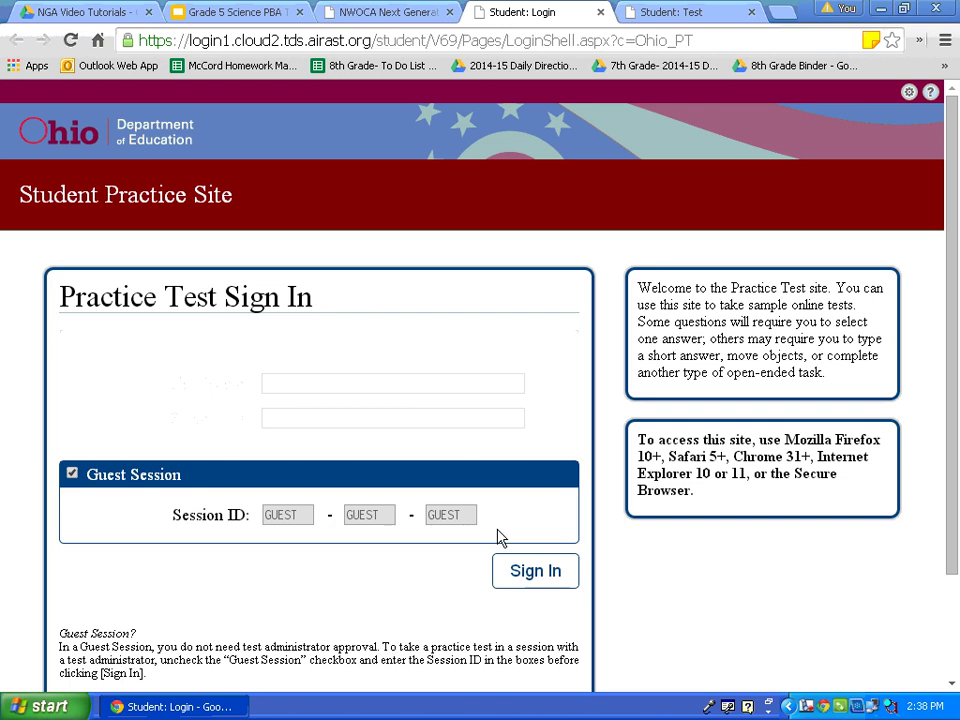
{"action": "left_click", "coordinate": [517, 570]}
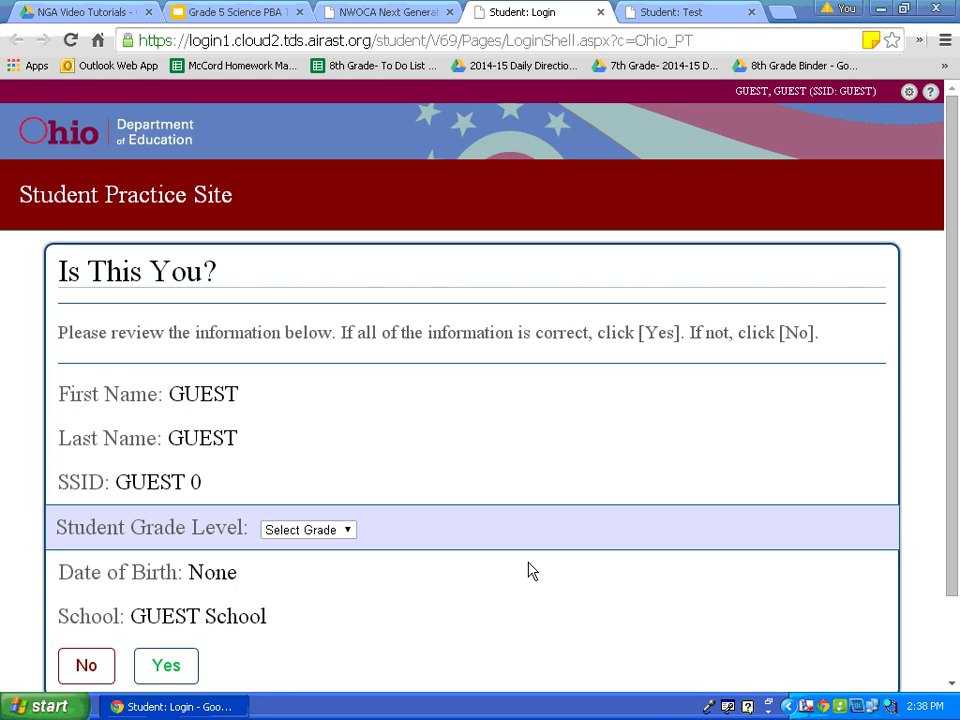
Step: Set the student grade level to 5, confirm the guest details, and start the G5 Science PBA test
{"action": "left_click", "coordinate": [352, 538]}
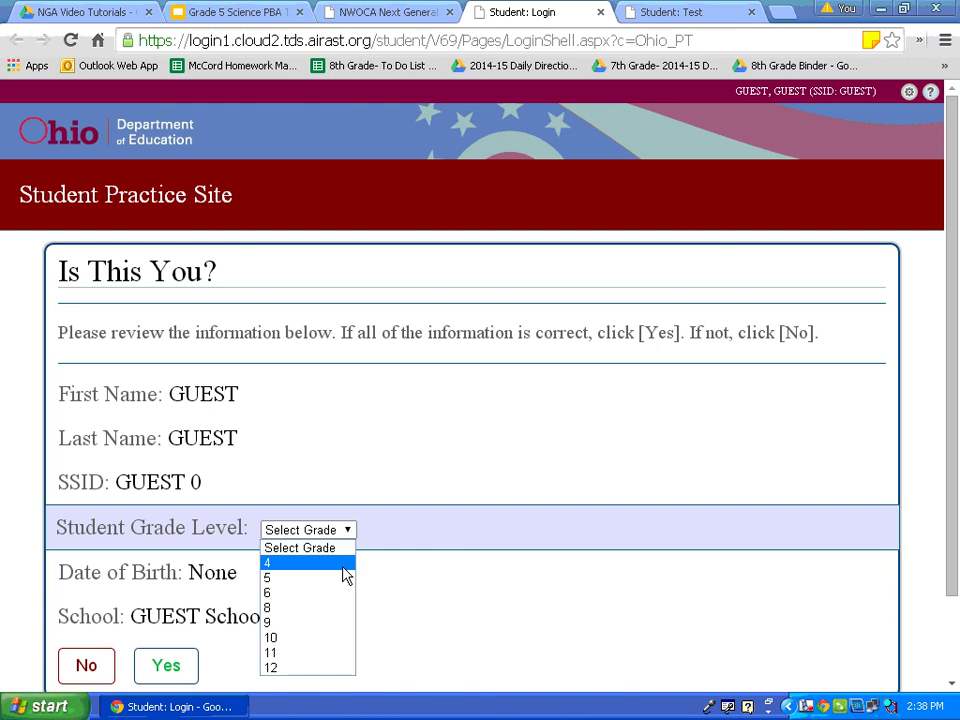
{"action": "left_click", "coordinate": [345, 578]}
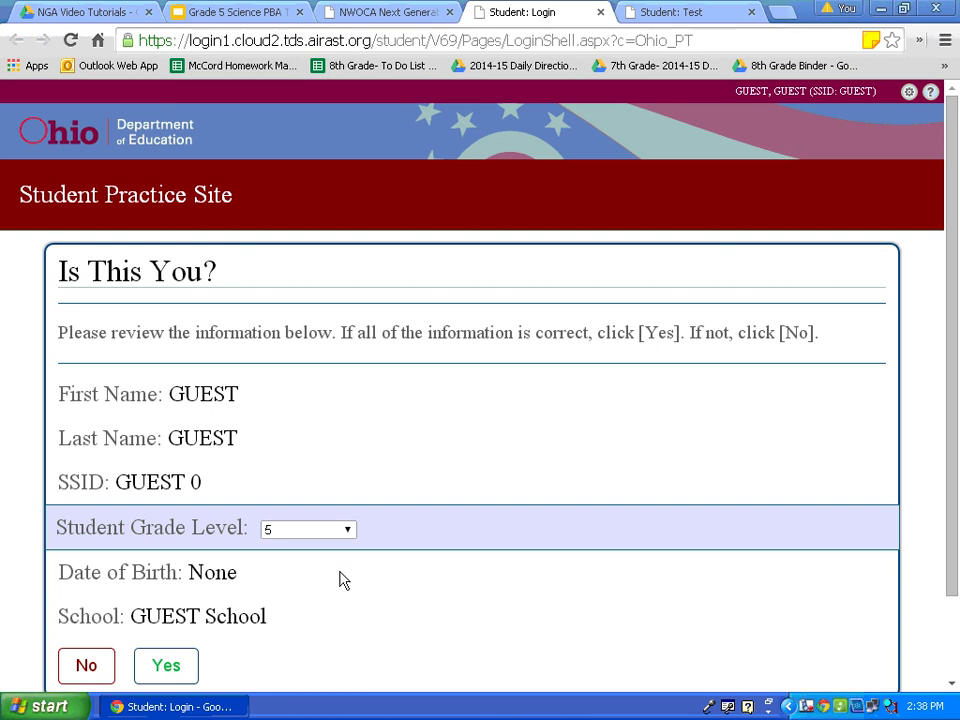
{"action": "left_click", "coordinate": [172, 664]}
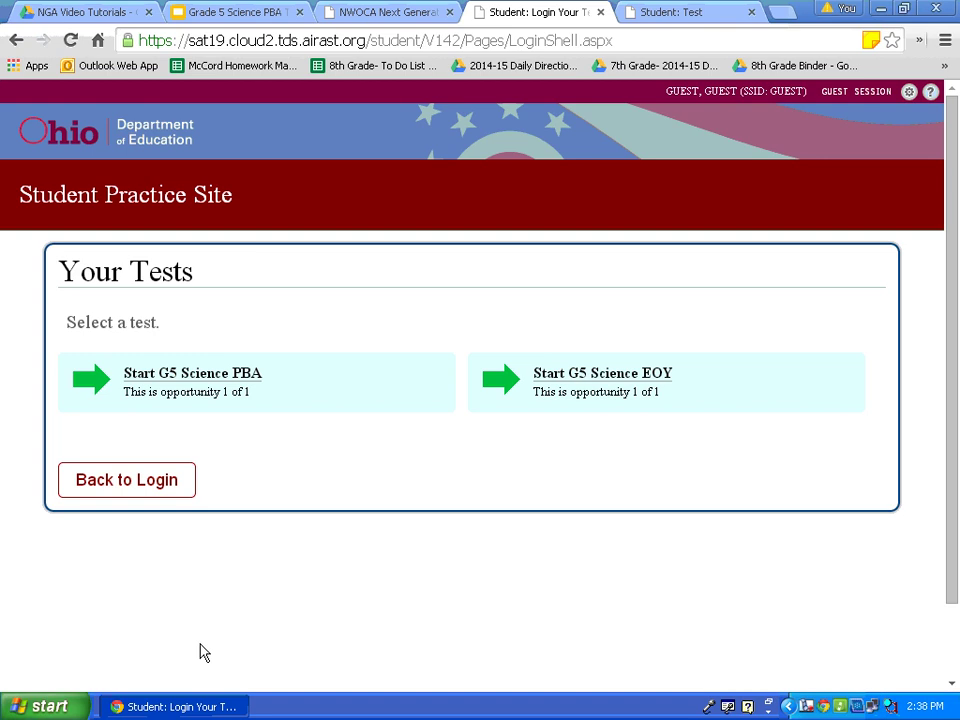
{"action": "left_click", "coordinate": [311, 377]}
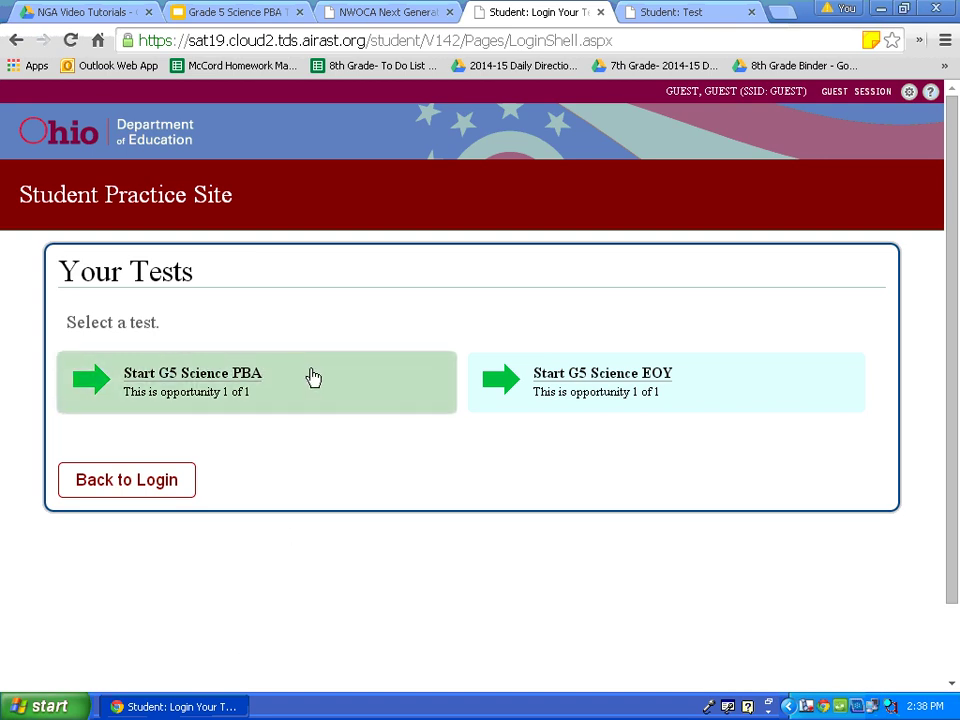
Step: Choose the G5 Science EOY test, set masking to Masking On, and accept the test settings
{"action": "left_click", "coordinate": [694, 386]}
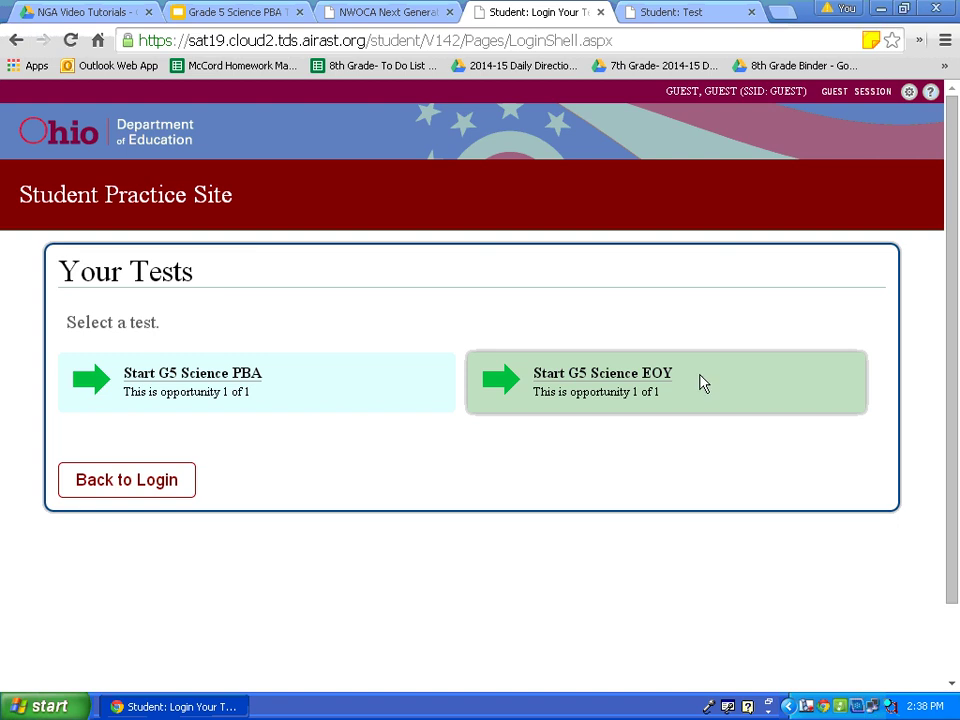
{"action": "left_click", "coordinate": [700, 383]}
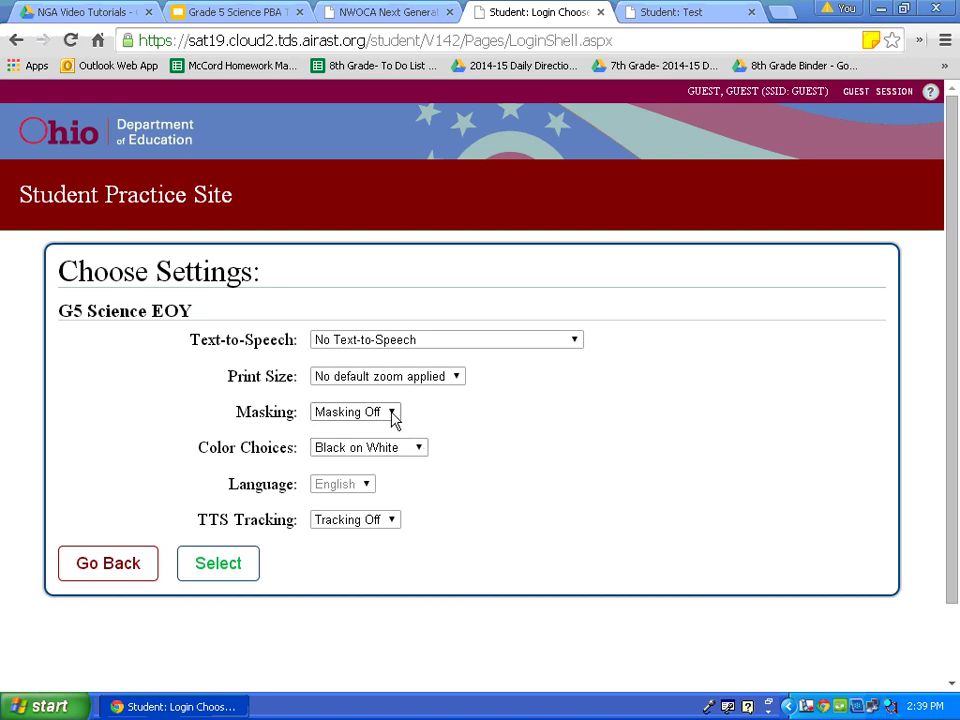
{"action": "left_click", "coordinate": [393, 414]}
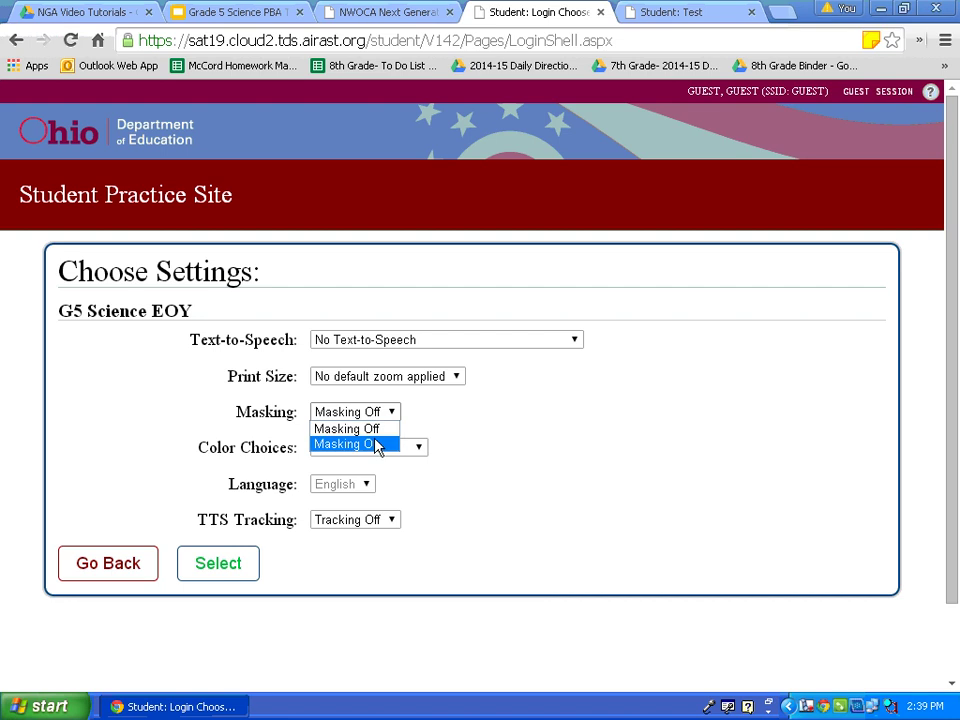
{"action": "left_click", "coordinate": [375, 446]}
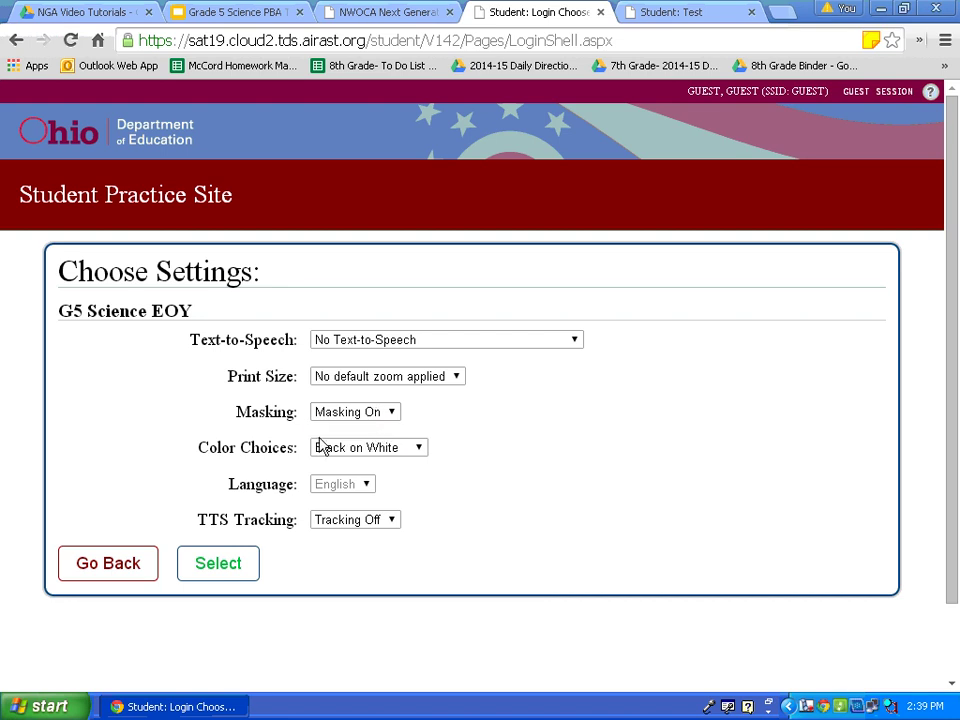
{"action": "left_click", "coordinate": [216, 566]}
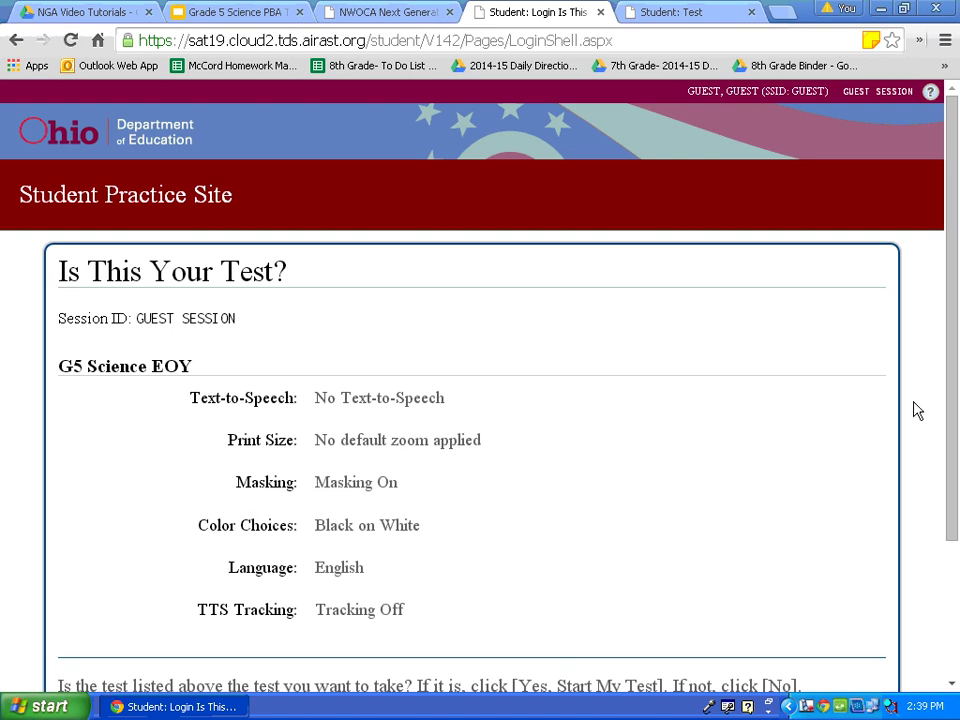
Step: Confirm G5 Science EOY as the test to take and begin it from the instructions page
{"action": "scroll", "coordinate": [918, 408], "scroll_direction": "down", "scroll_amount": 3}
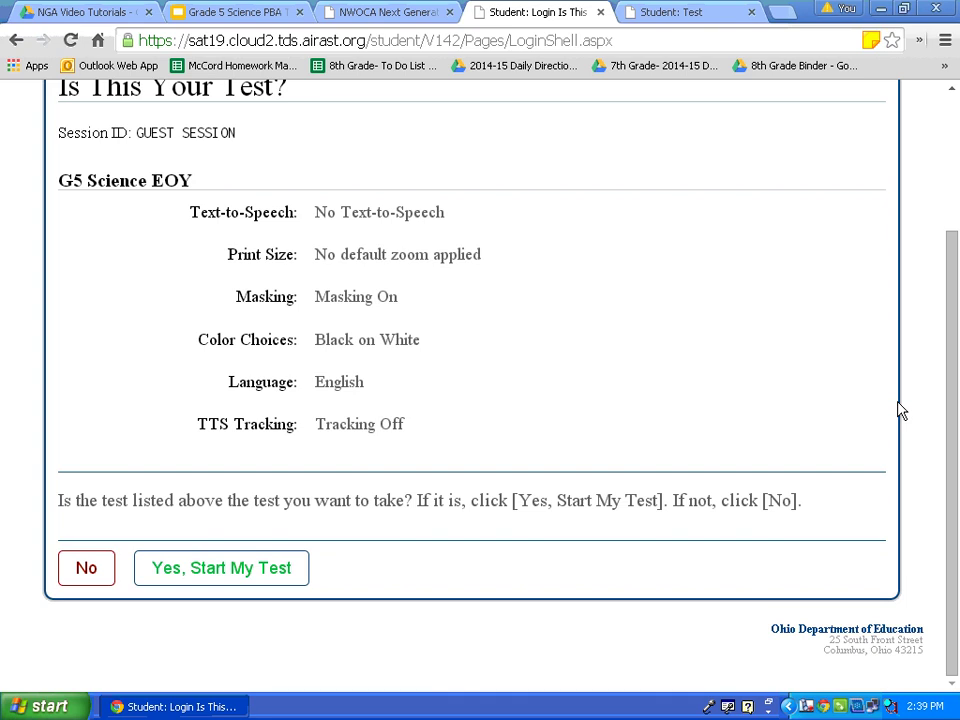
{"action": "left_click", "coordinate": [272, 568]}
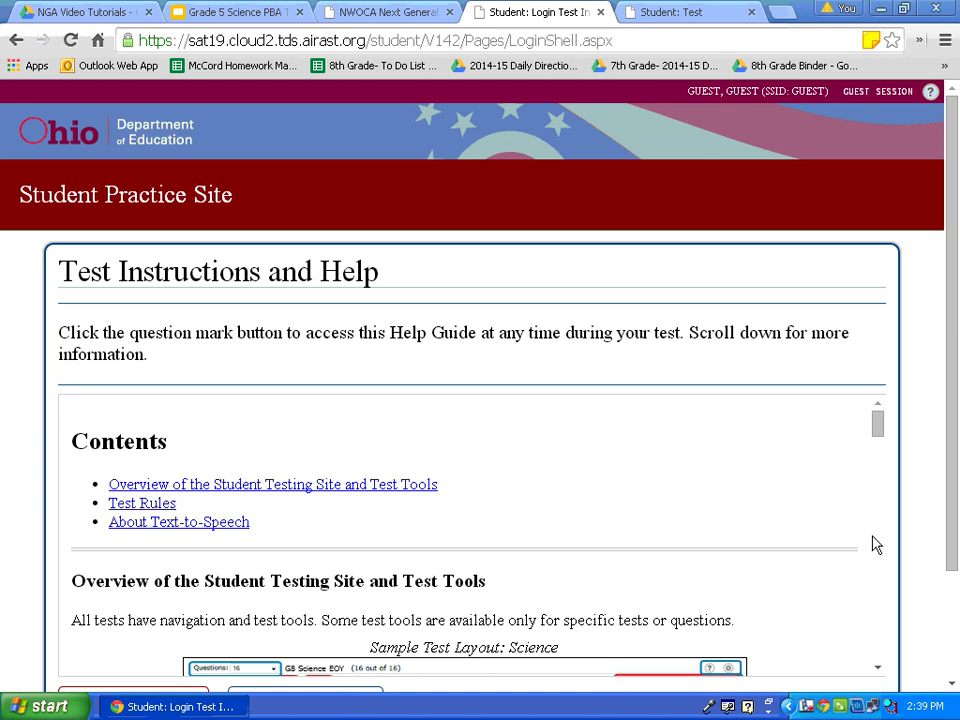
{"action": "scroll", "coordinate": [911, 521], "scroll_direction": "down", "scroll_amount": 3}
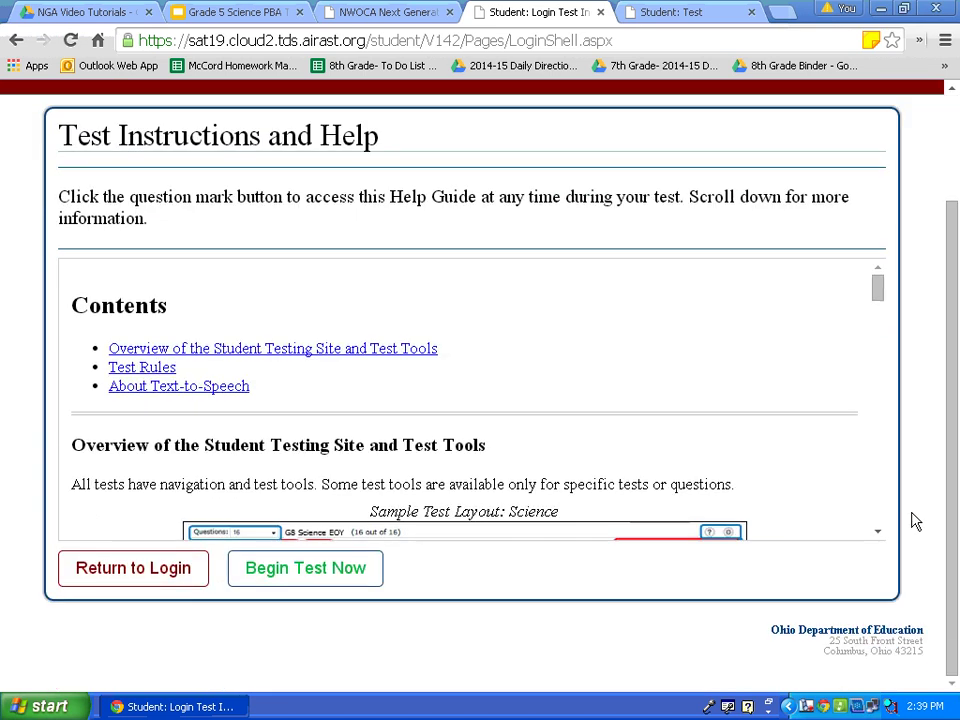
{"action": "left_click", "coordinate": [336, 569]}
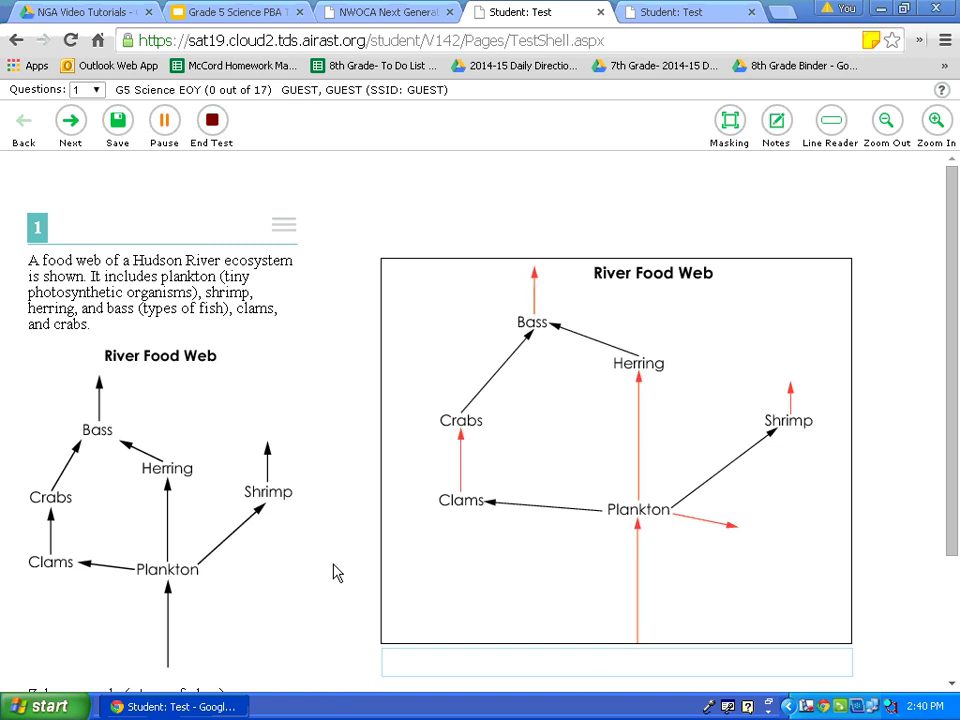
Step: Advance past the food web item to question 2 and strike through answer options A and B
{"action": "scroll", "coordinate": [242, 390], "scroll_direction": "down", "scroll_amount": 3}
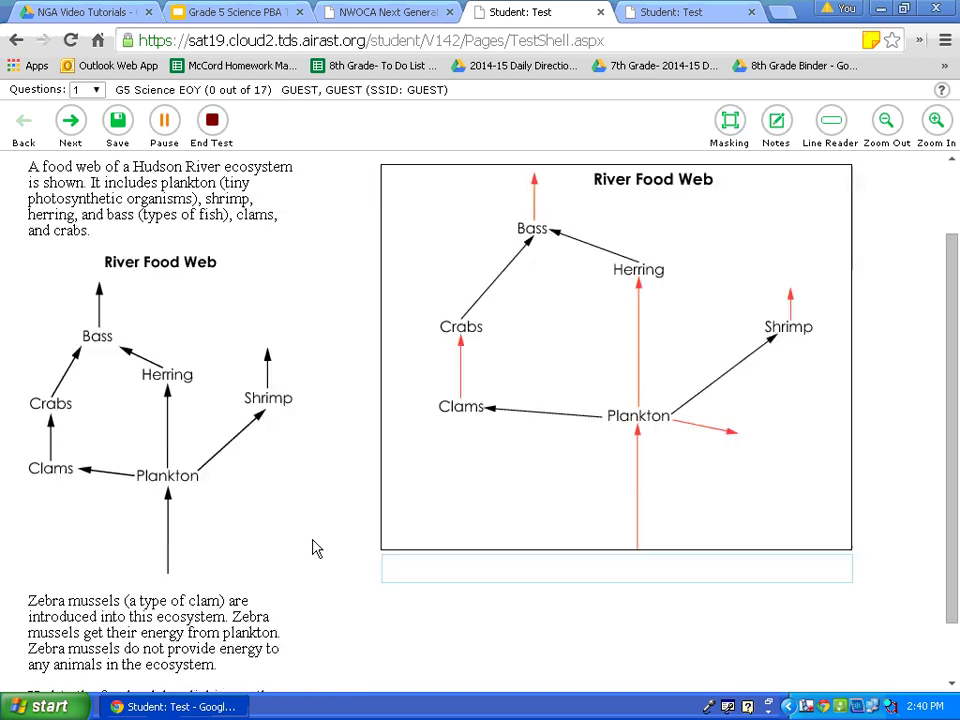
{"action": "left_click", "coordinate": [70, 121]}
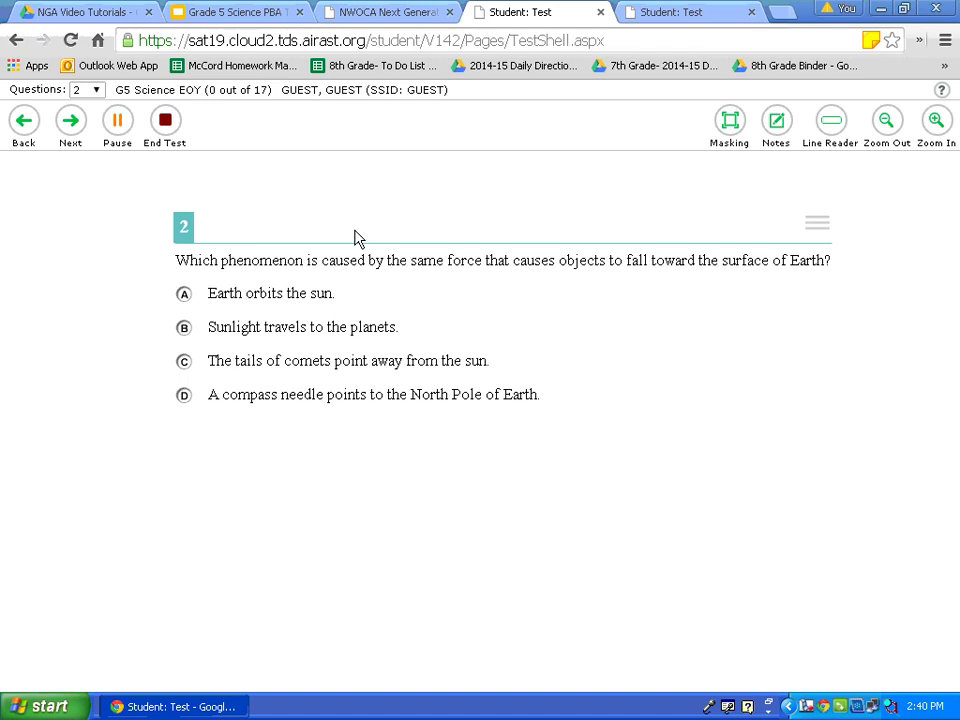
{"action": "right_click", "coordinate": [313, 295]}
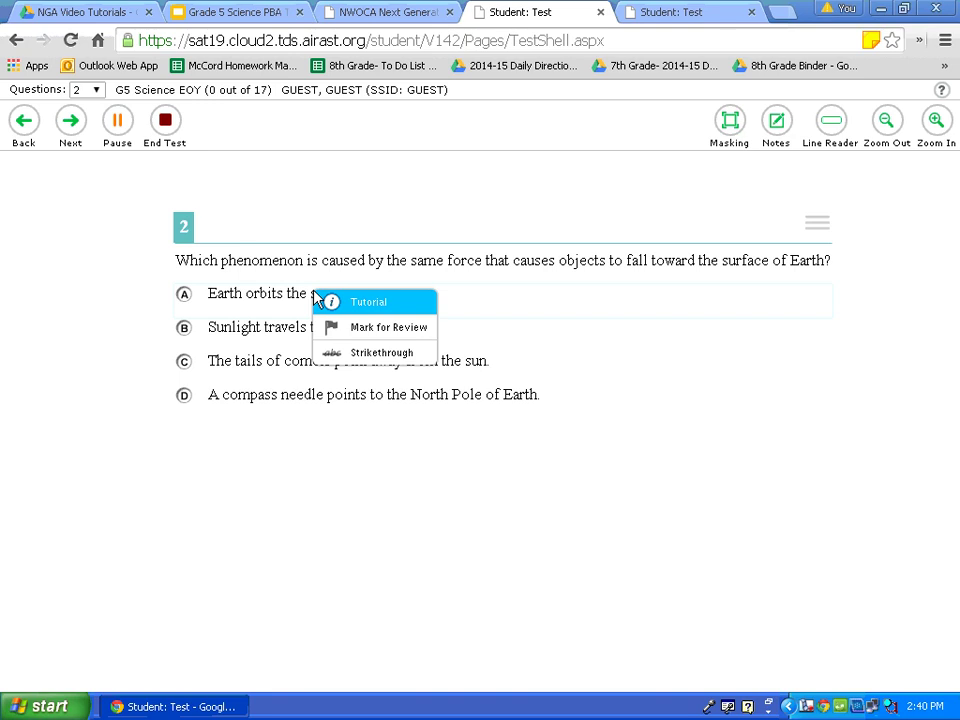
{"action": "left_click", "coordinate": [395, 354]}
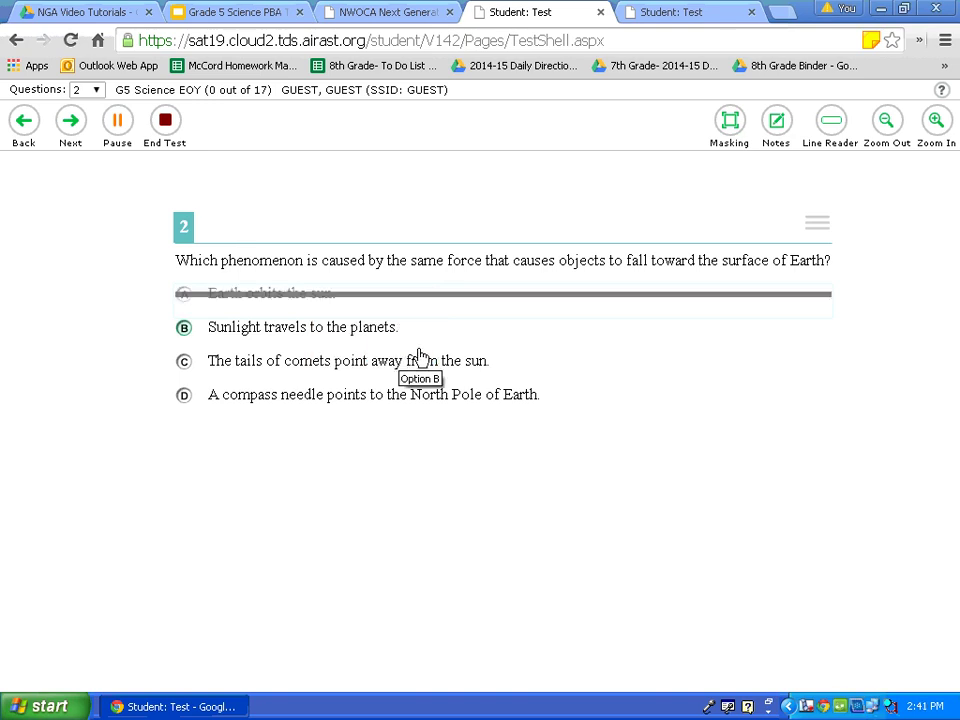
{"action": "right_click", "coordinate": [344, 336]}
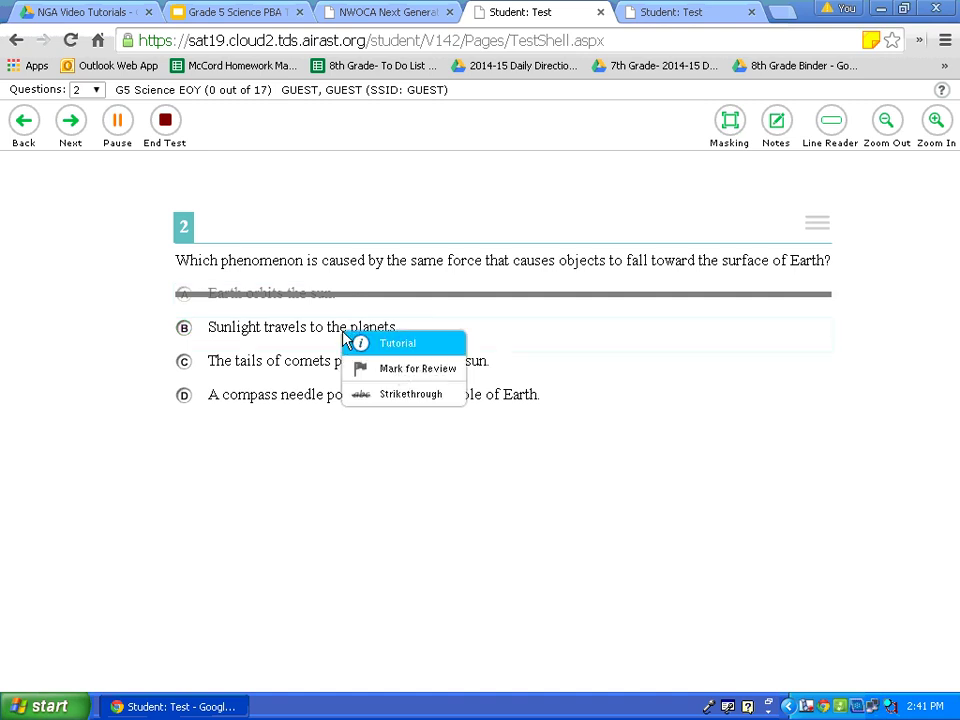
{"action": "left_click", "coordinate": [383, 395]}
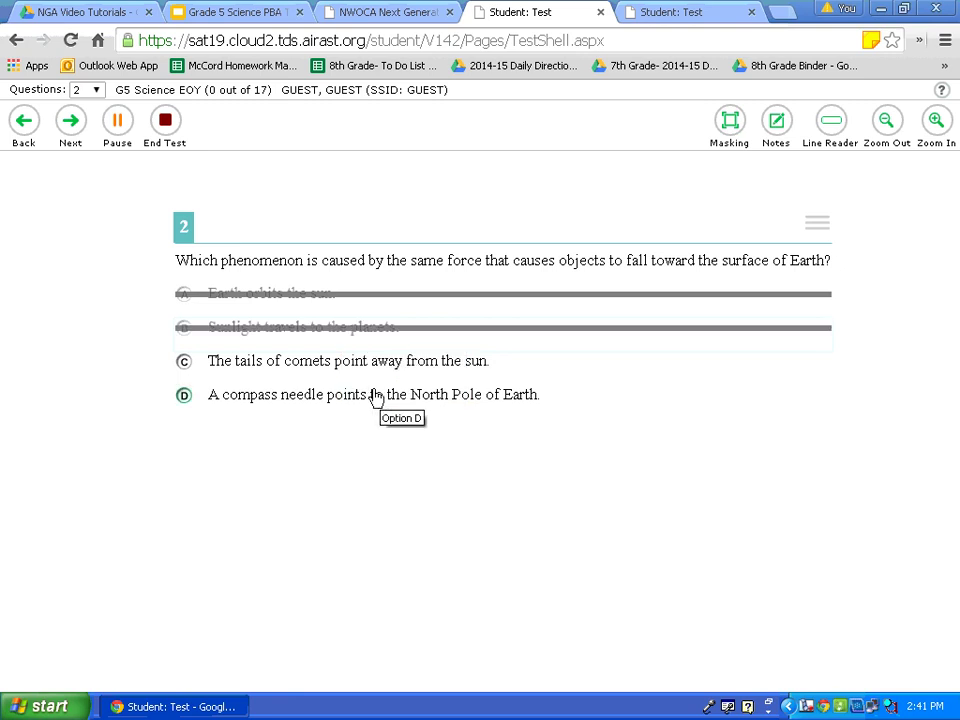
Step: Undo the strikethrough on answer option B and on answer option A of question 2
{"action": "right_click", "coordinate": [352, 333]}
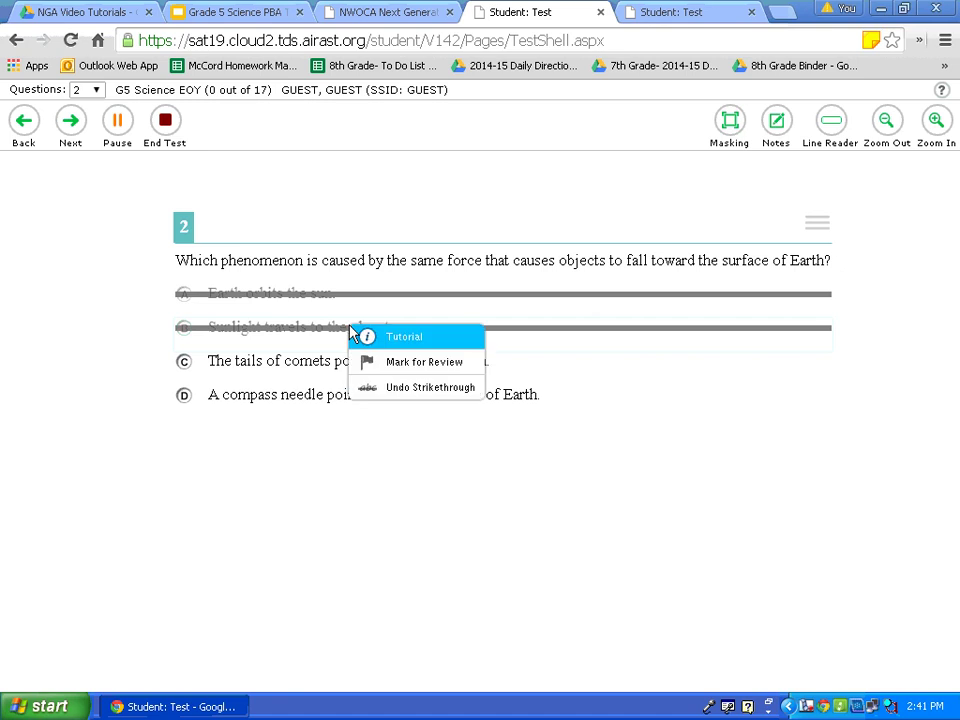
{"action": "left_click", "coordinate": [379, 390]}
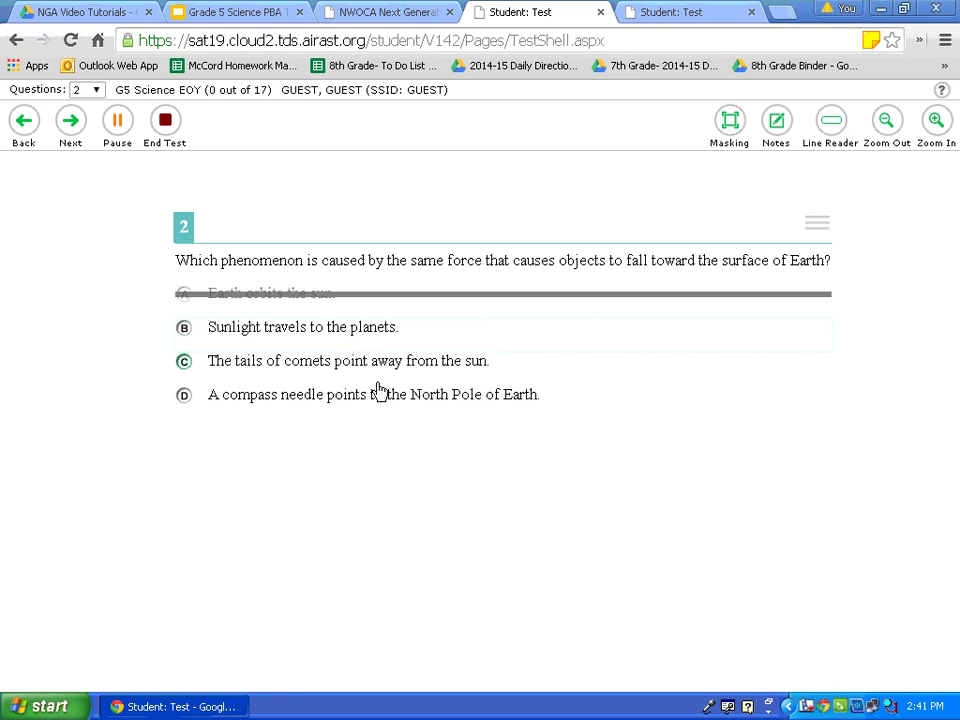
{"action": "right_click", "coordinate": [326, 300]}
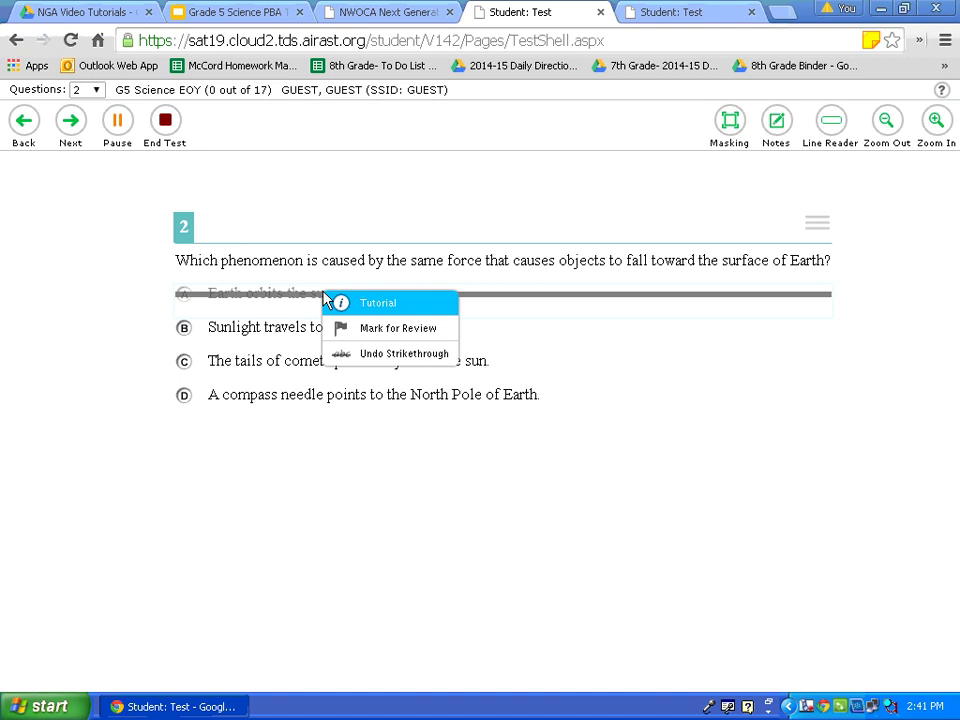
{"action": "left_click", "coordinate": [332, 352]}
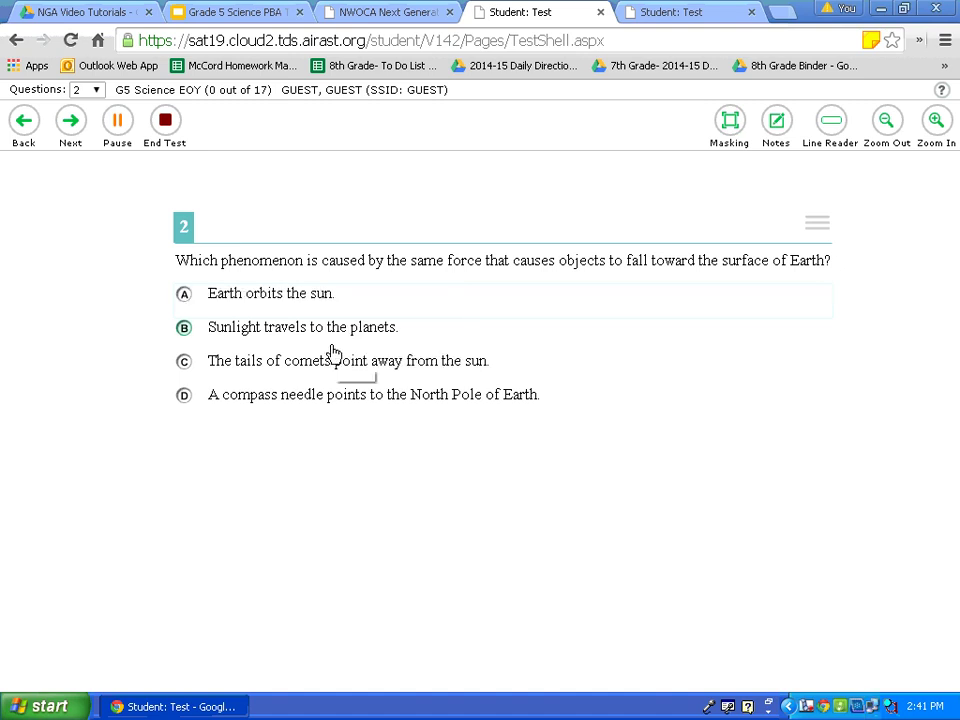